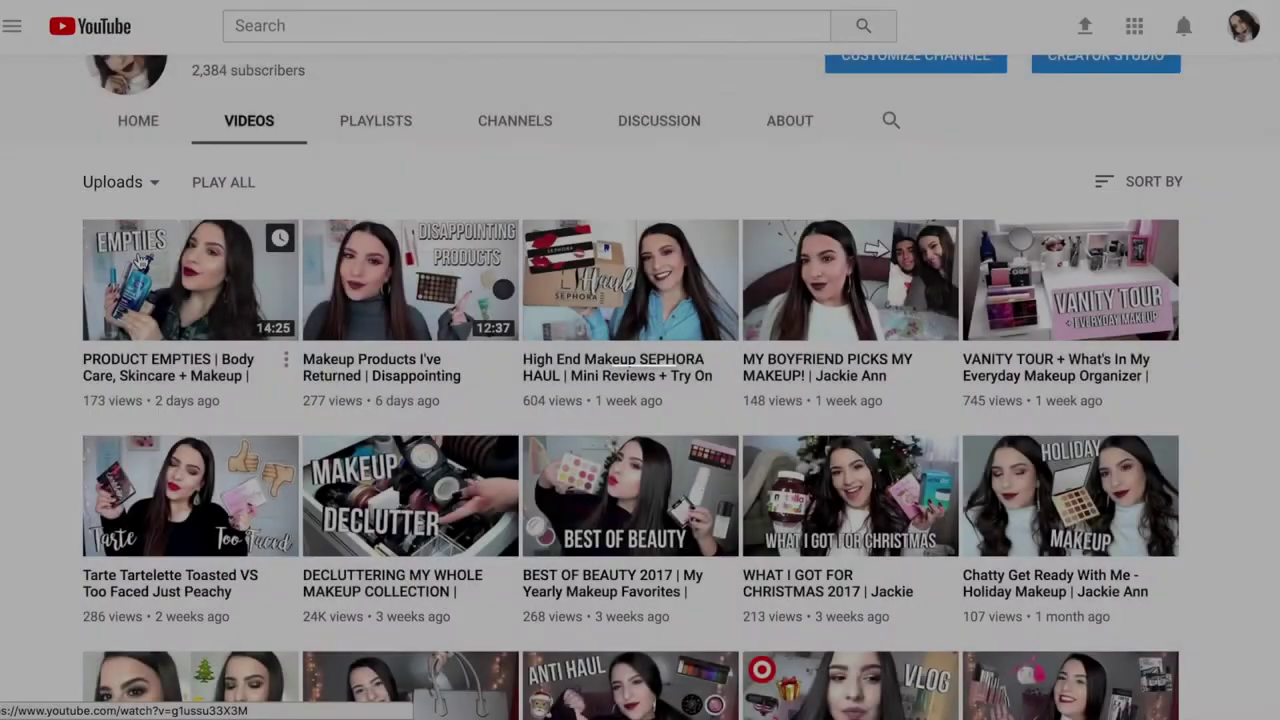
Browse the channel's uploaded videos to examine the style of their thumbnails
scroll(23, 286, "down", 2)
scroll(25, 290, "down", 2)
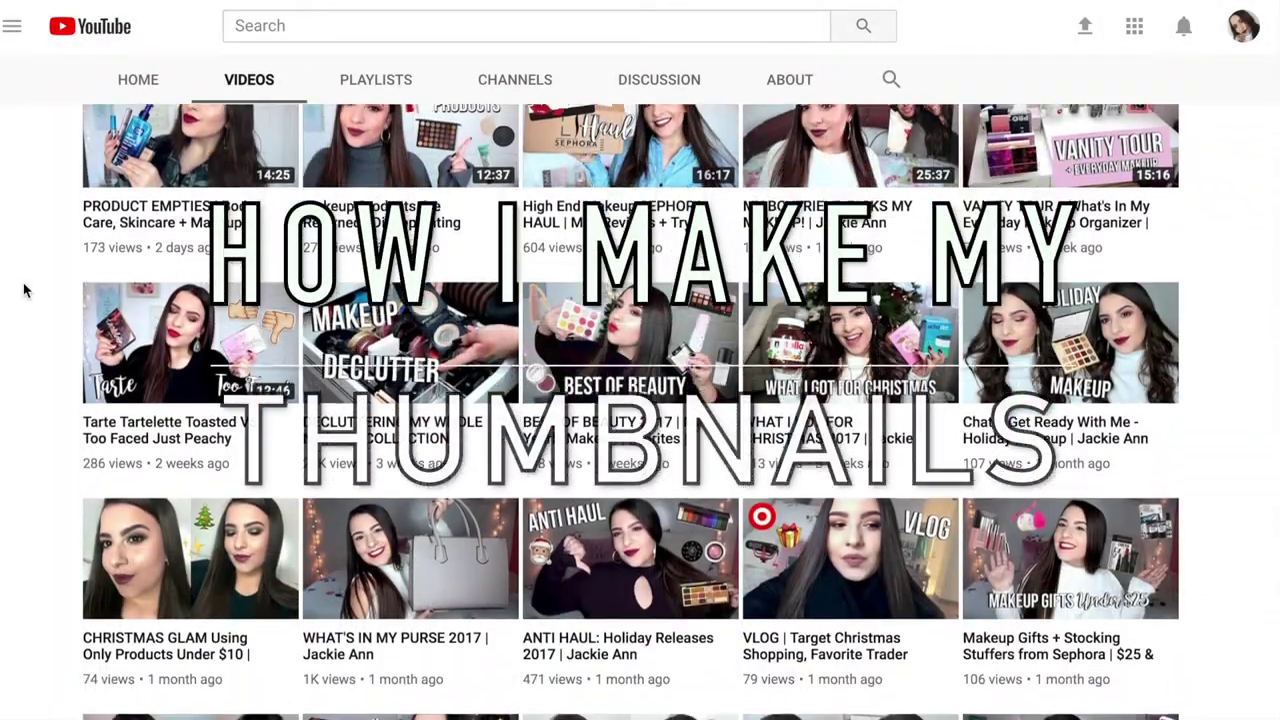
scroll(25, 290, "down", 4)
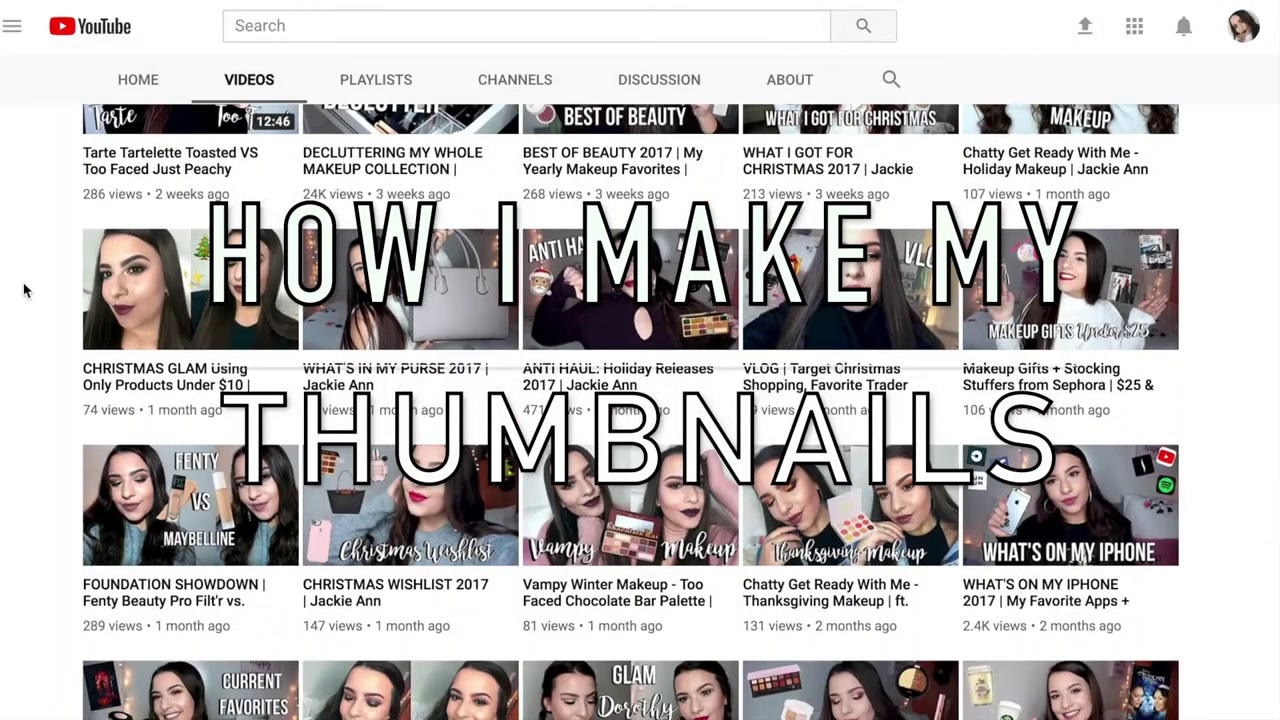
scroll(25, 290, "down", 3)
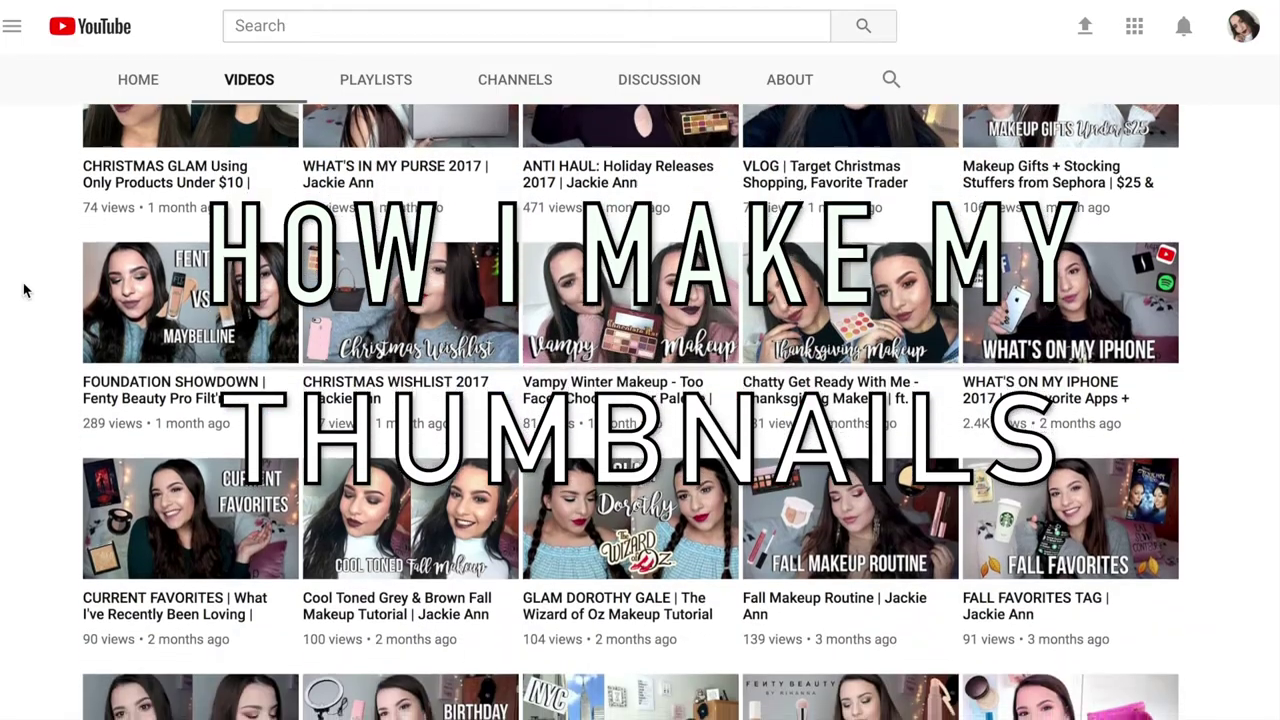
scroll(25, 290, "down", 2)
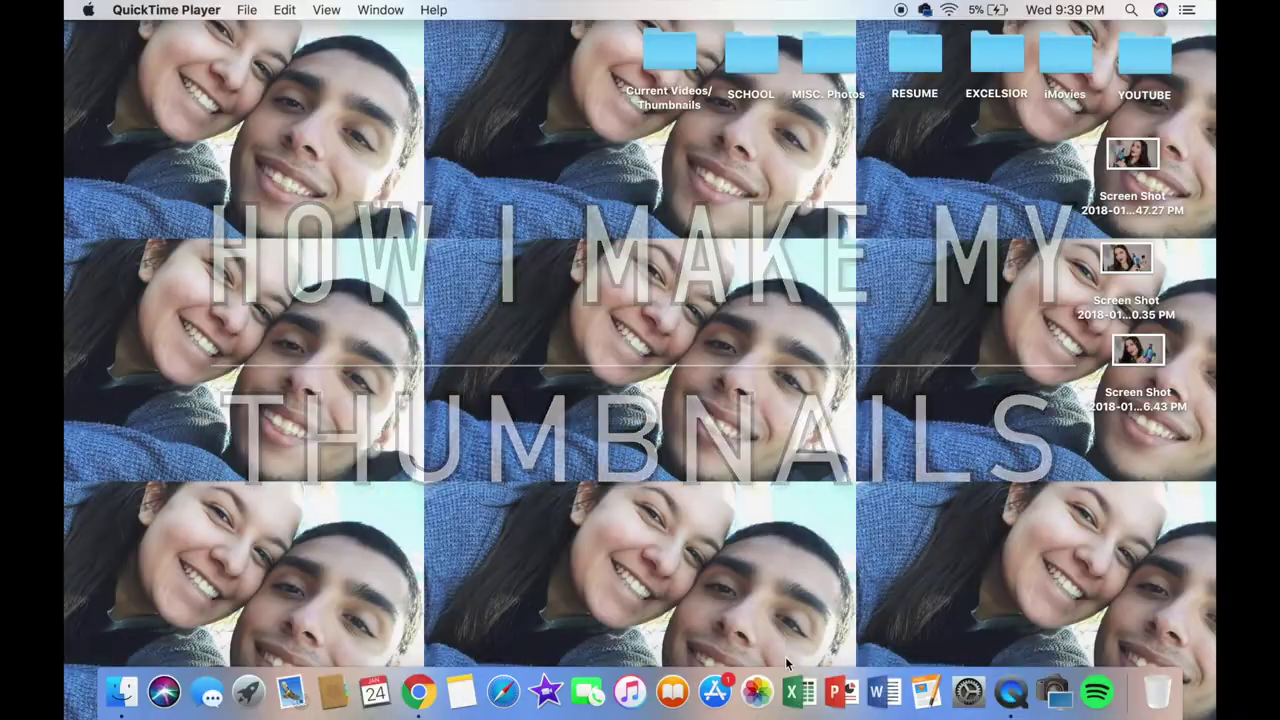
Open Sunday's 2:43 video in Photos and capture a screenshot of a frame showing the face wash and makeup products
left_click(759, 692)
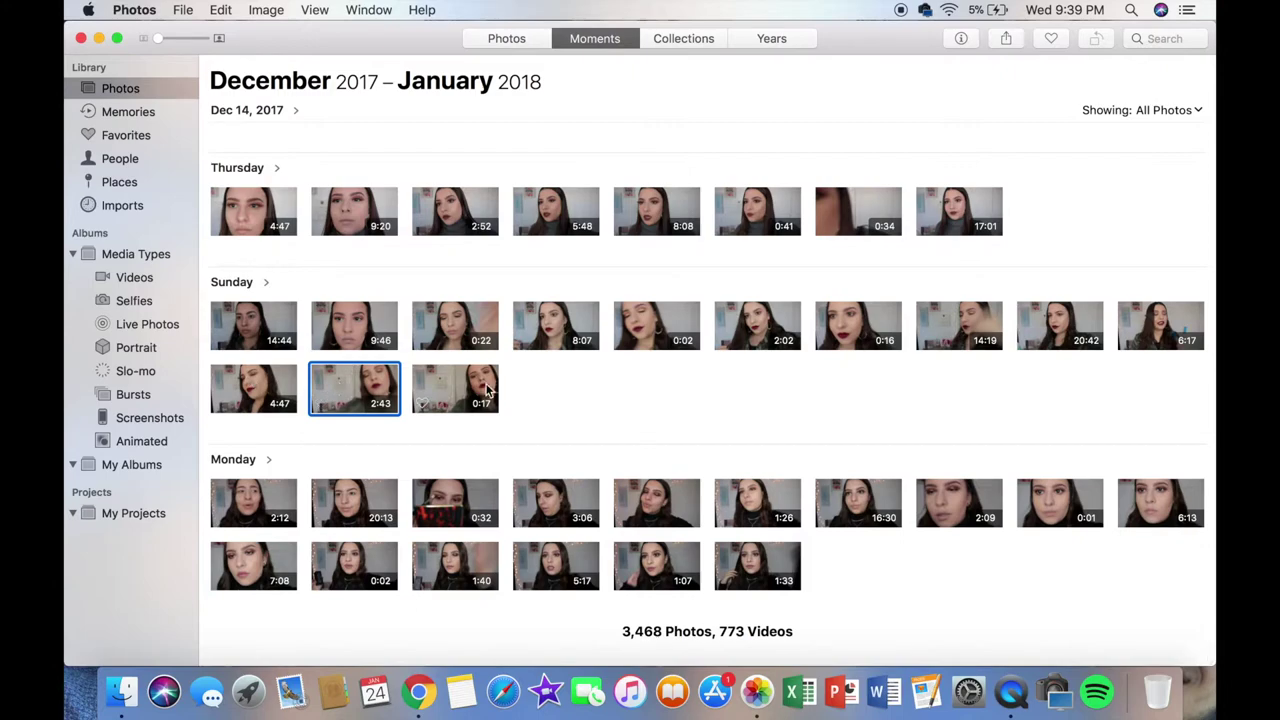
double_click(386, 395)
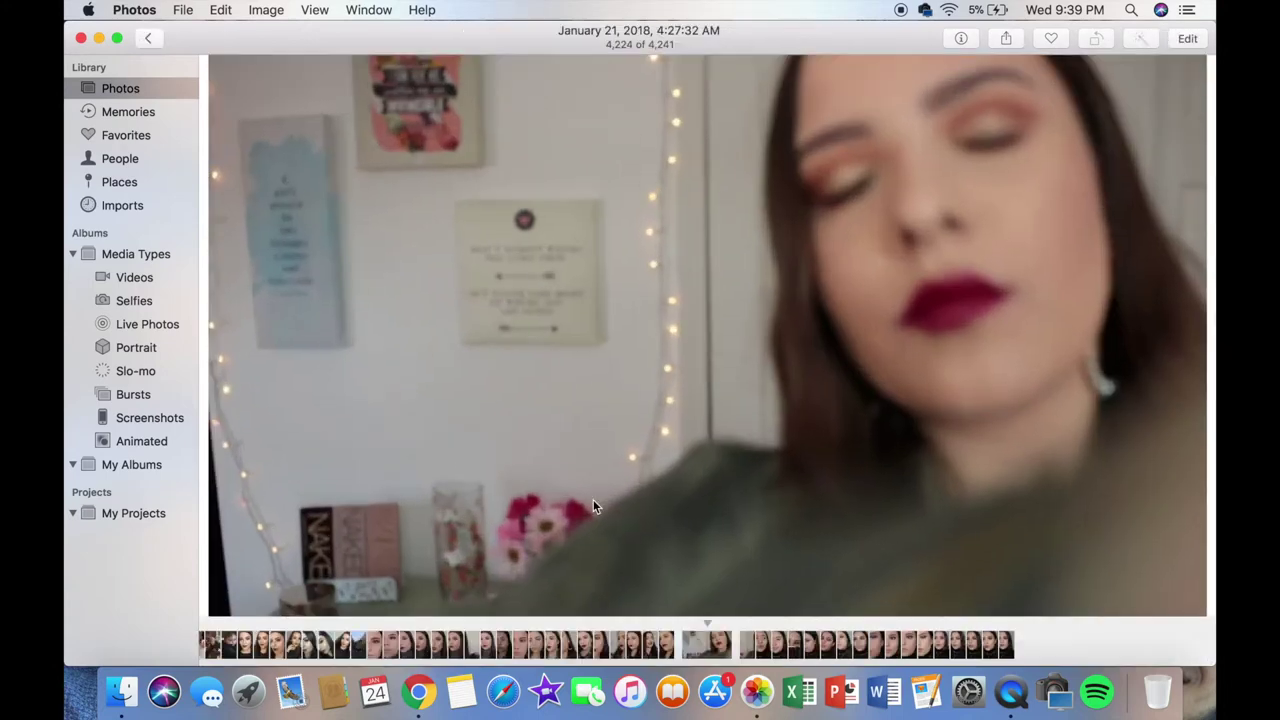
left_click_drag(517, 592, 720, 577)
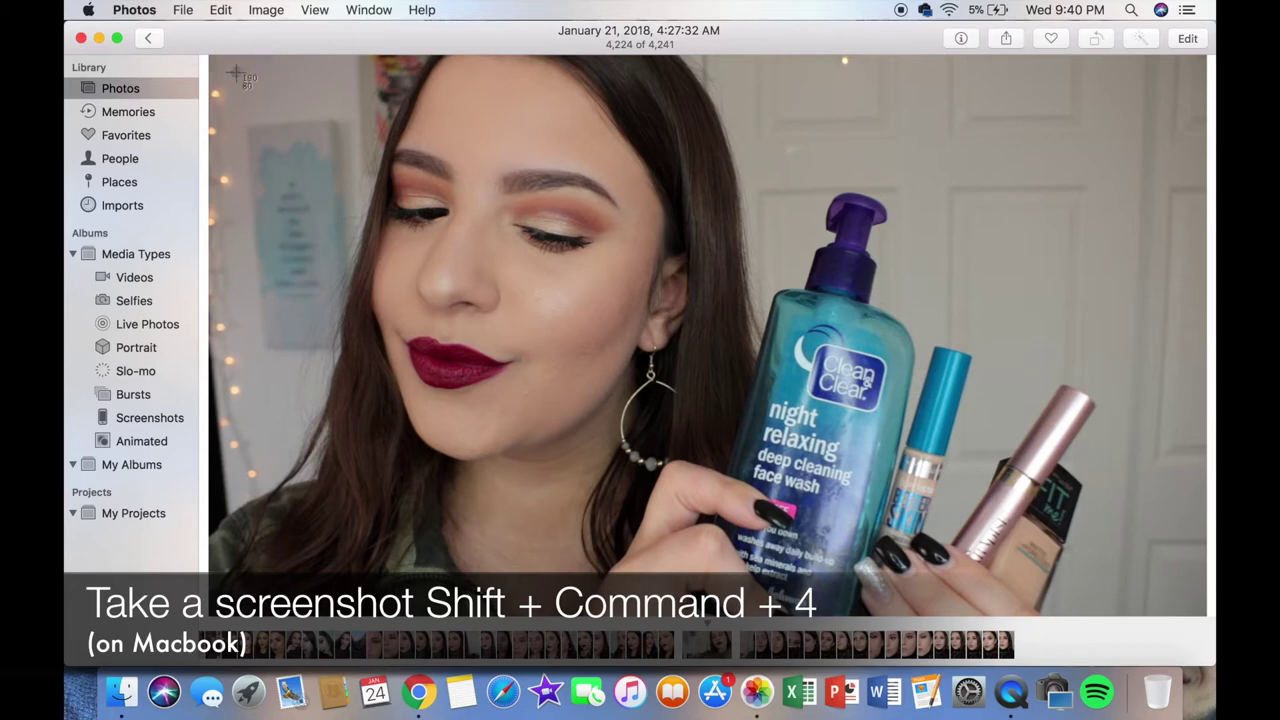
left_click_drag(212, 56, 1206, 619)
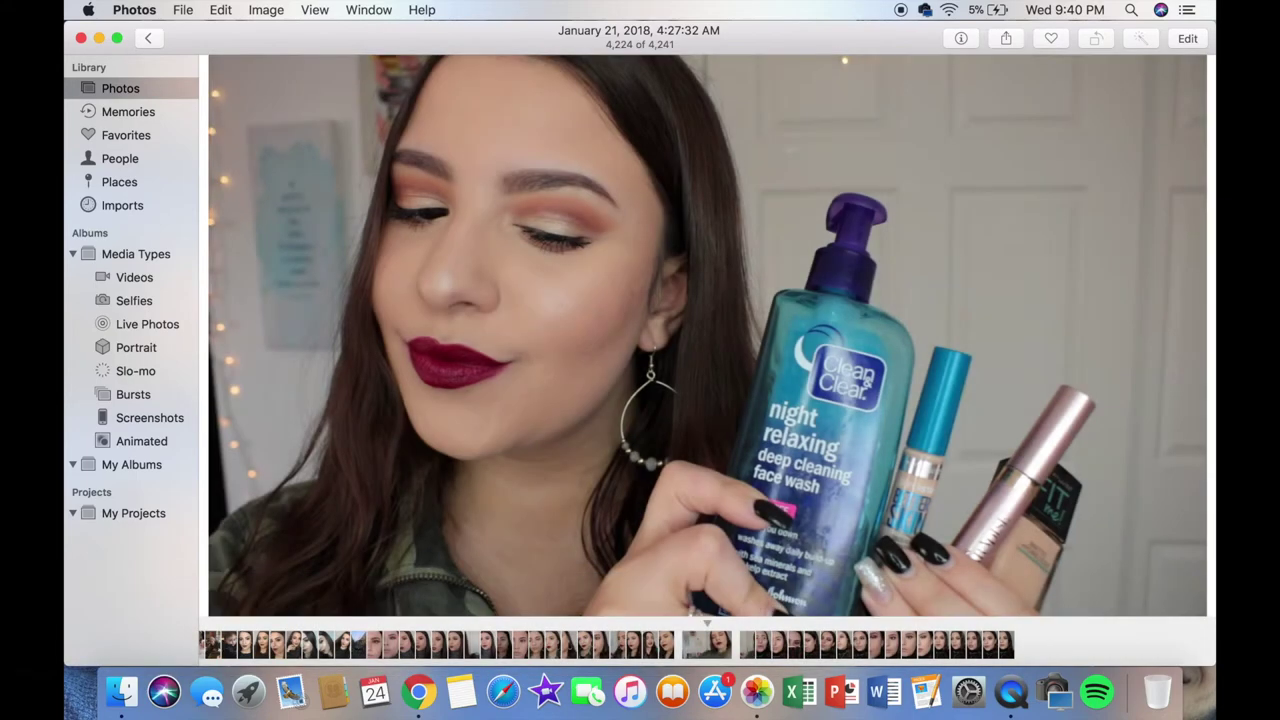
Move the video to 00:51 and capture a screenshot of the whole frame
left_click(606, 593)
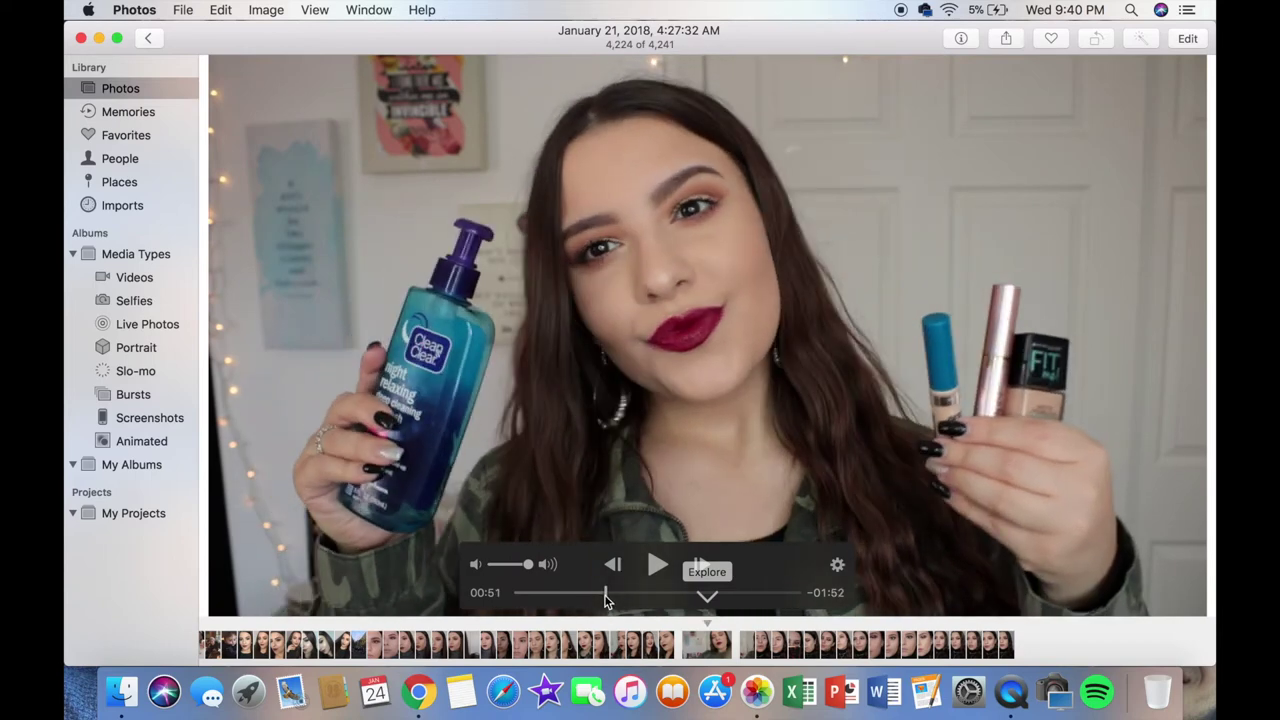
key("super+shift+4")
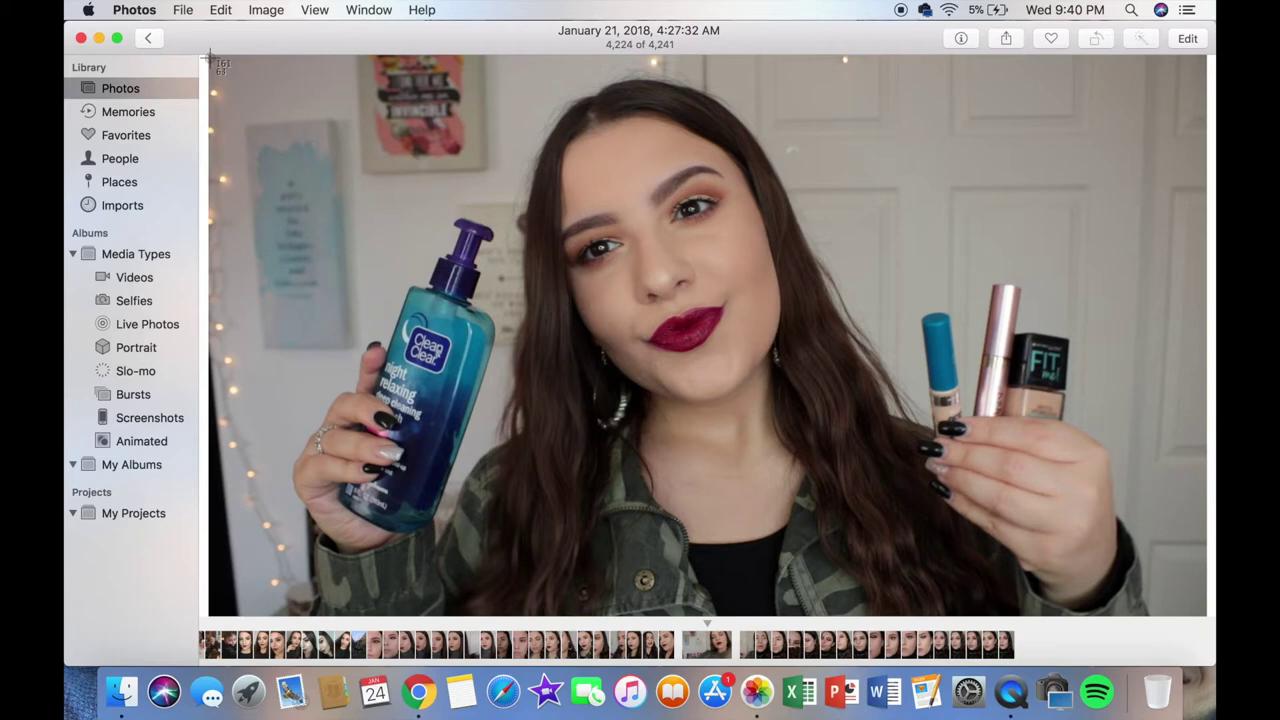
left_click_drag(238, 60, 1207, 616)
Capture a screenshot of the video frame at 01:11 and close the Photos window
left_click_drag(608, 594, 640, 602)
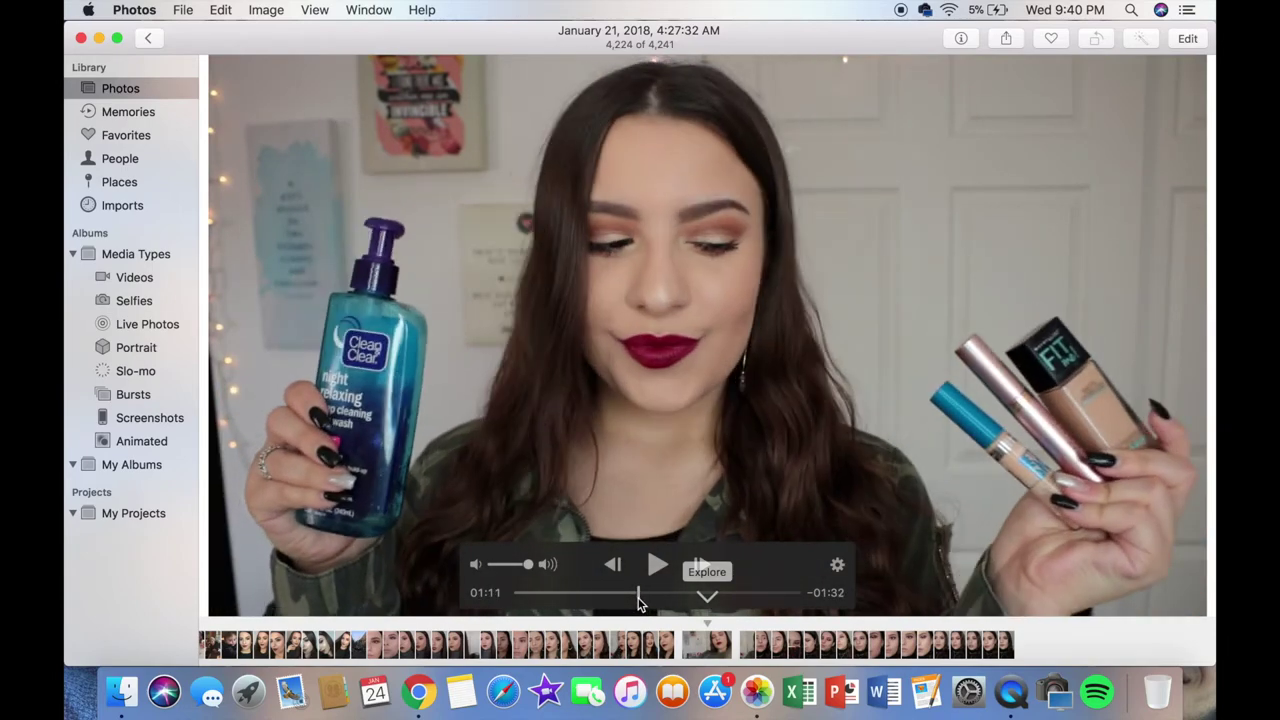
key("super+shift+4")
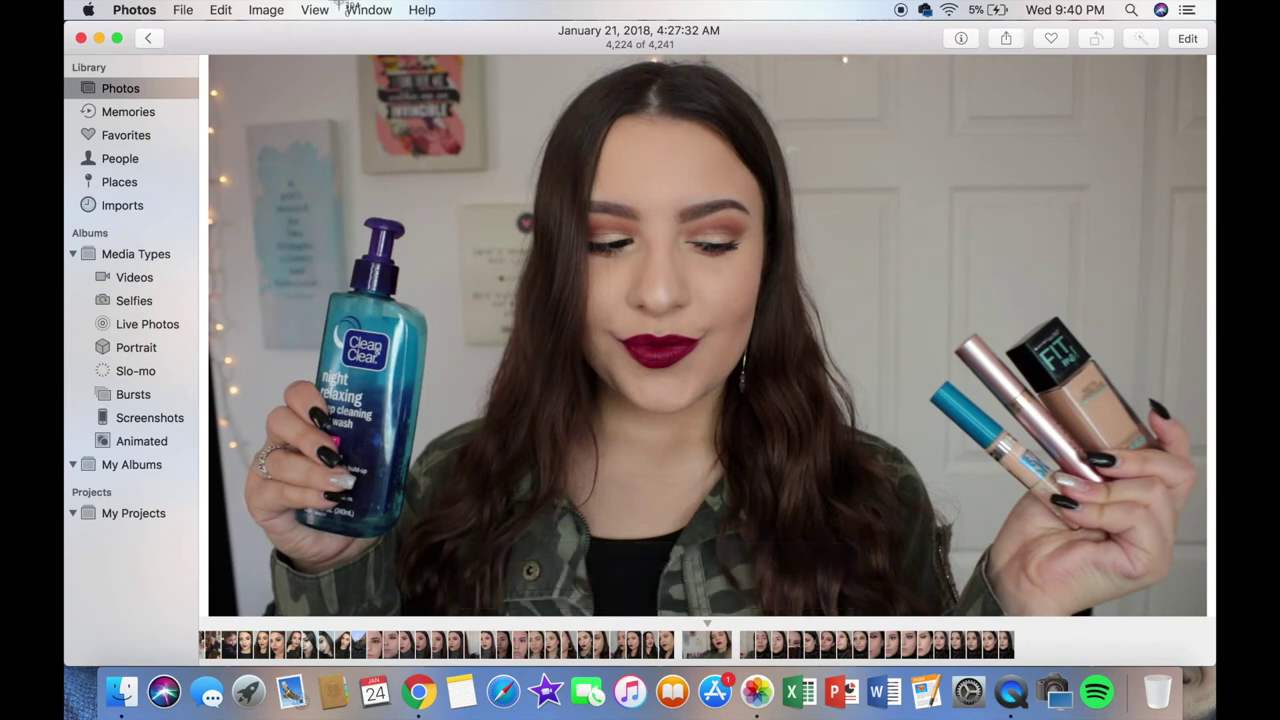
left_click_drag(213, 55, 1207, 617)
left_click(80, 38)
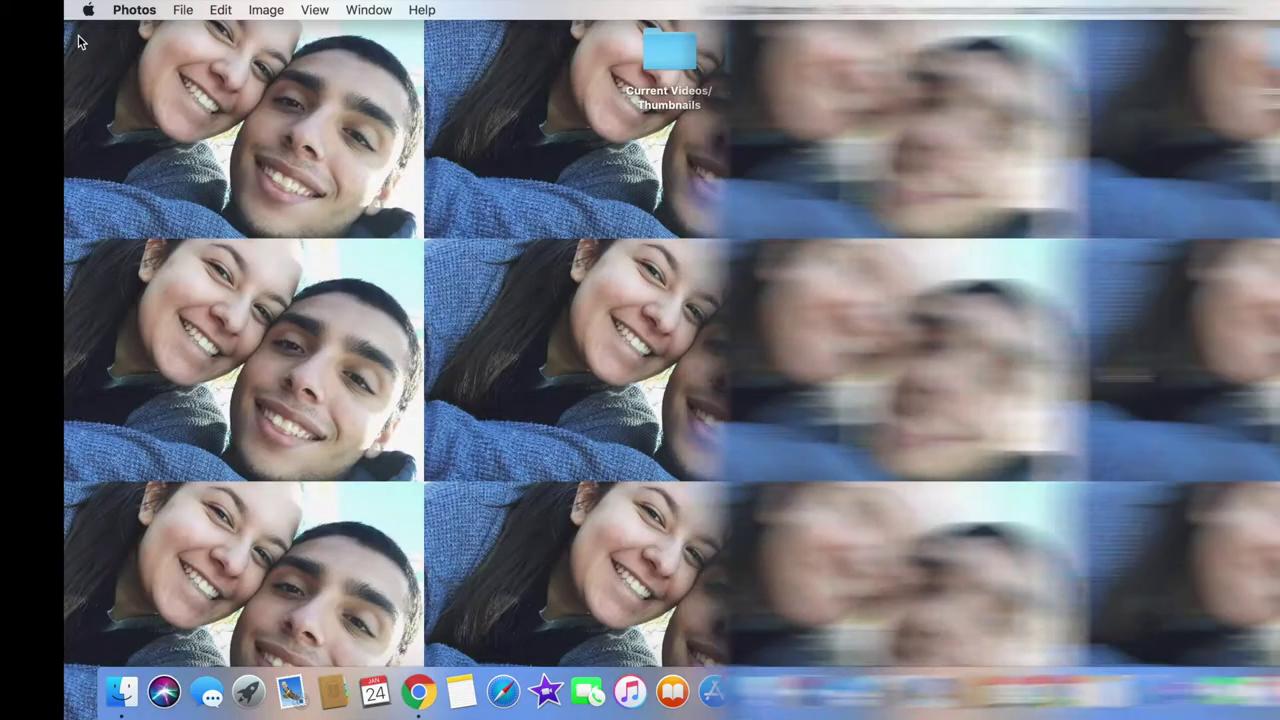
Switch to Chrome and open the BeFunky Photo Editor
left_click(426, 684)
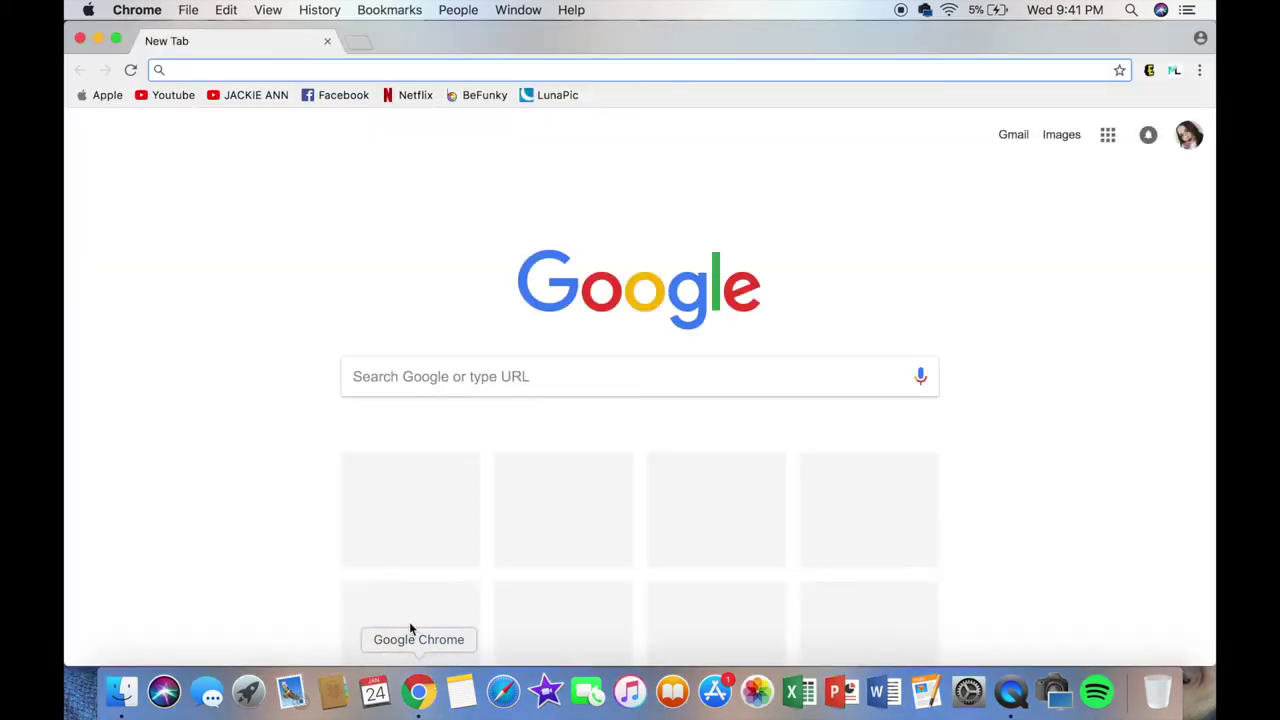
left_click(485, 95)
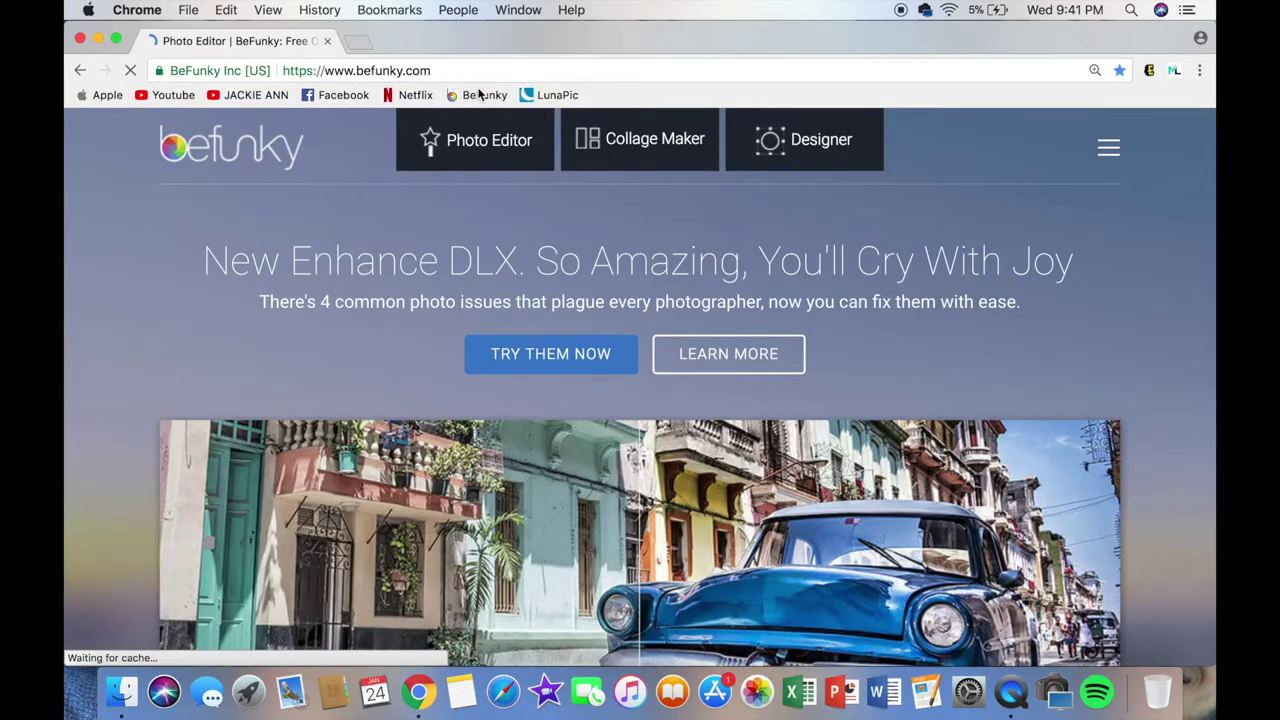
left_click(486, 158)
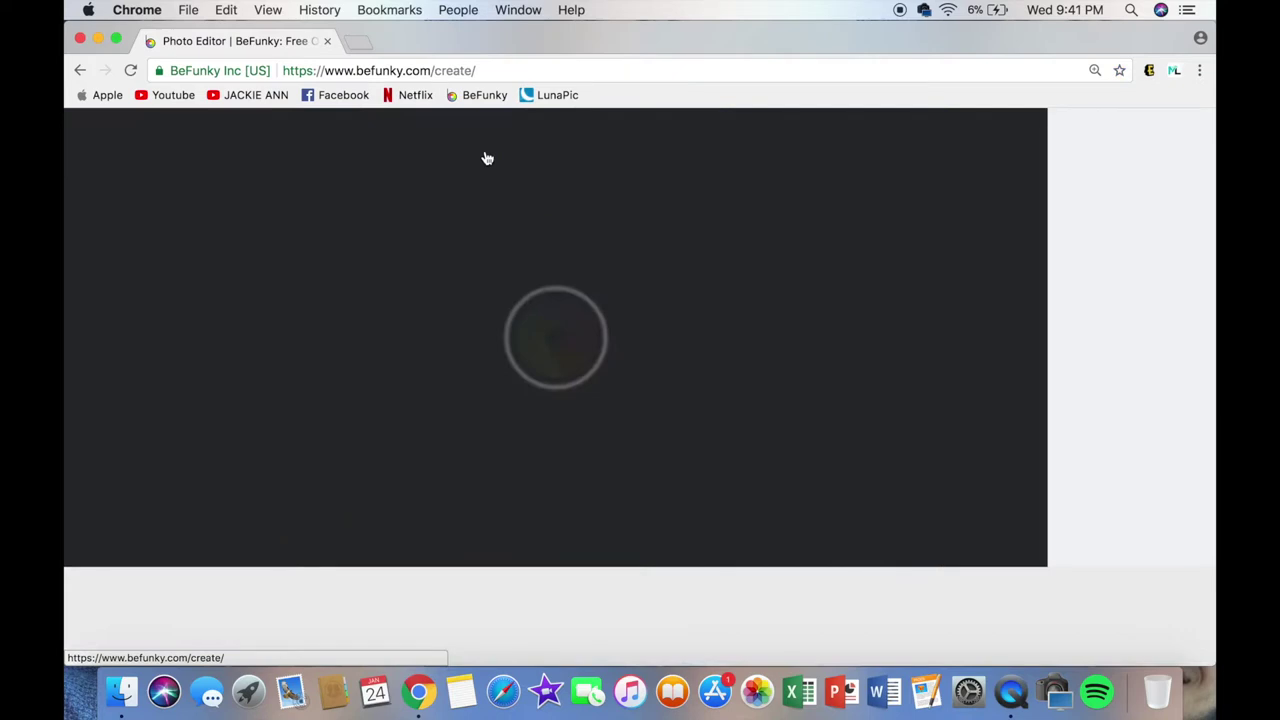
Start a photo upload from the computer and preview the screenshots saved on the Desktop one after another
left_click(452, 136)
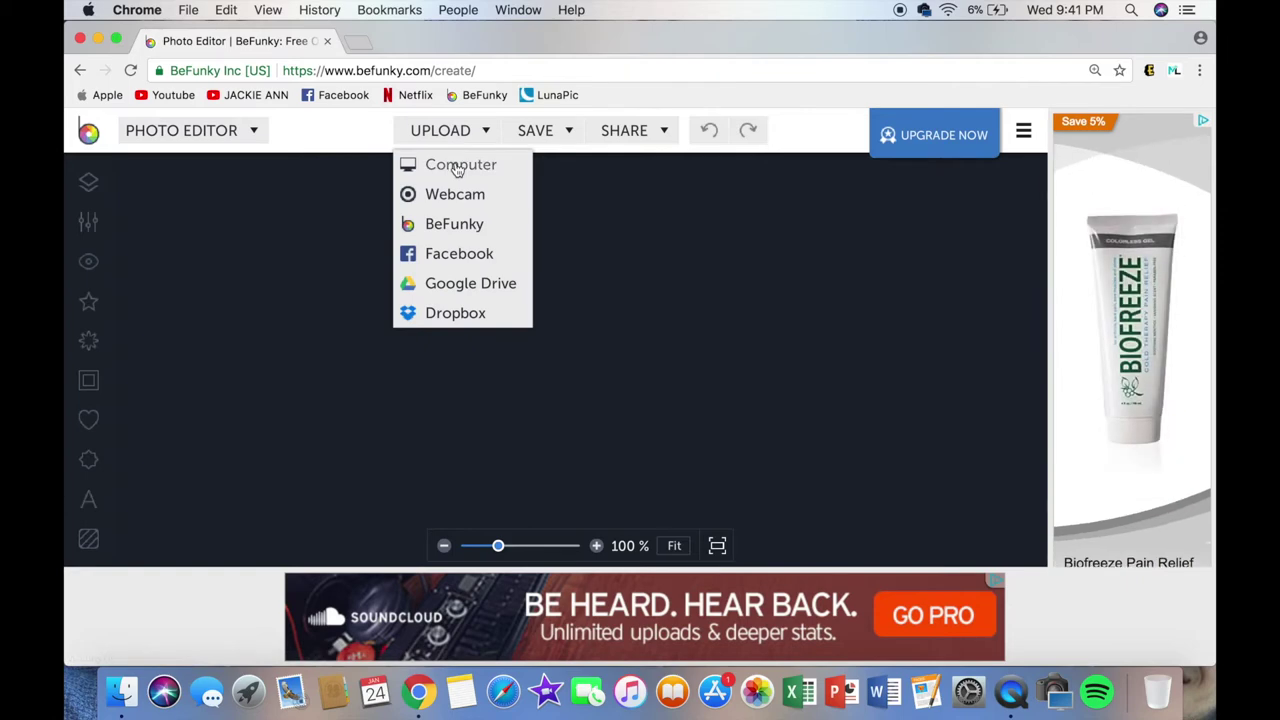
left_click(457, 167)
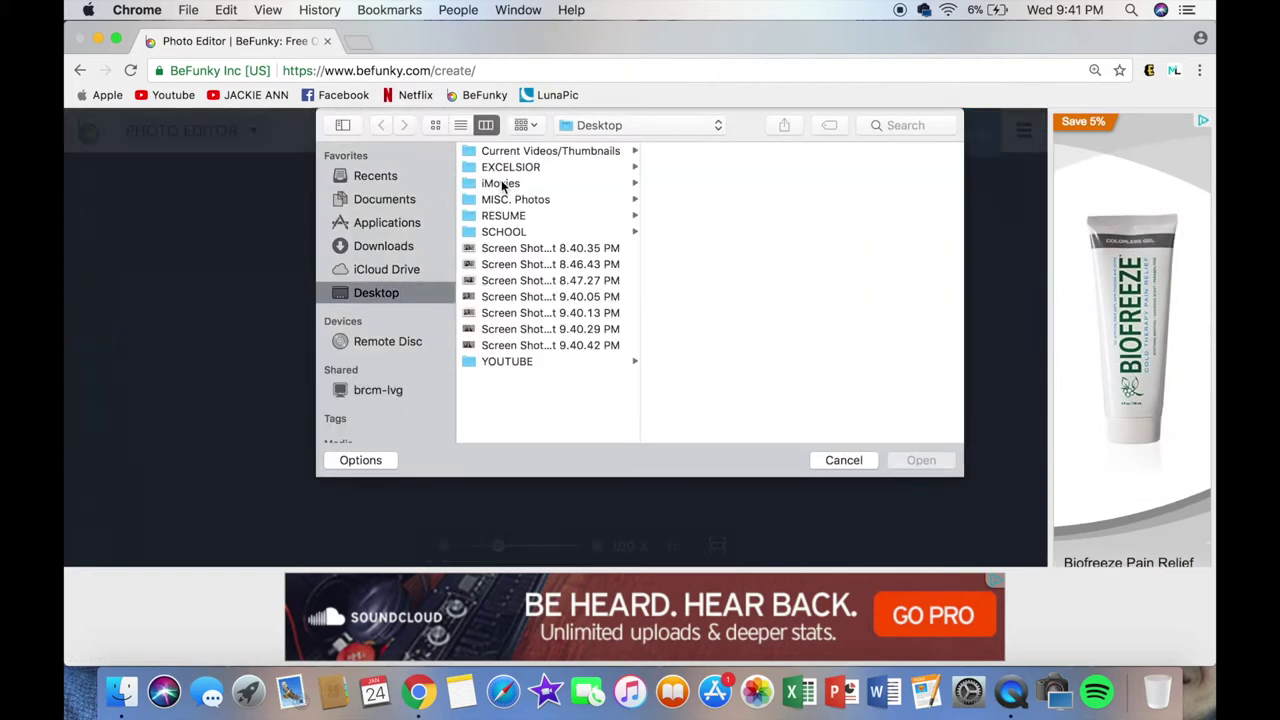
left_click(499, 248)
left_click(502, 265)
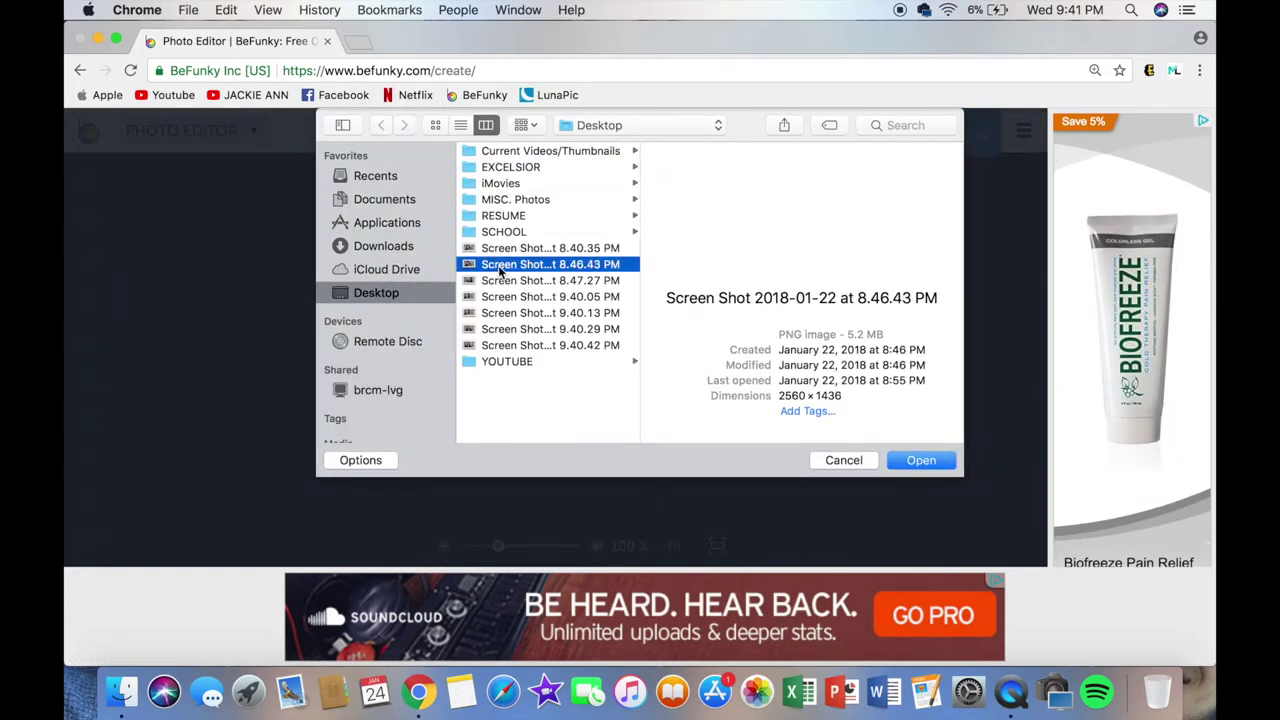
left_click(503, 283)
left_click(505, 298)
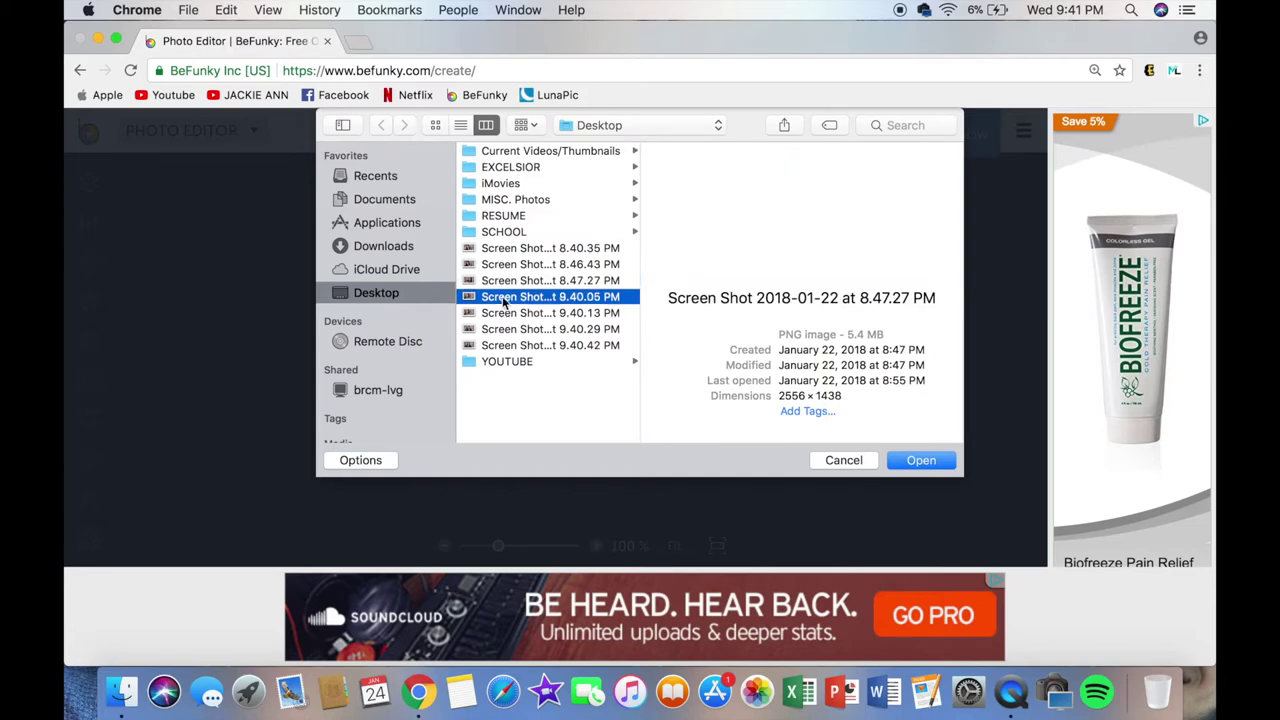
left_click(508, 314)
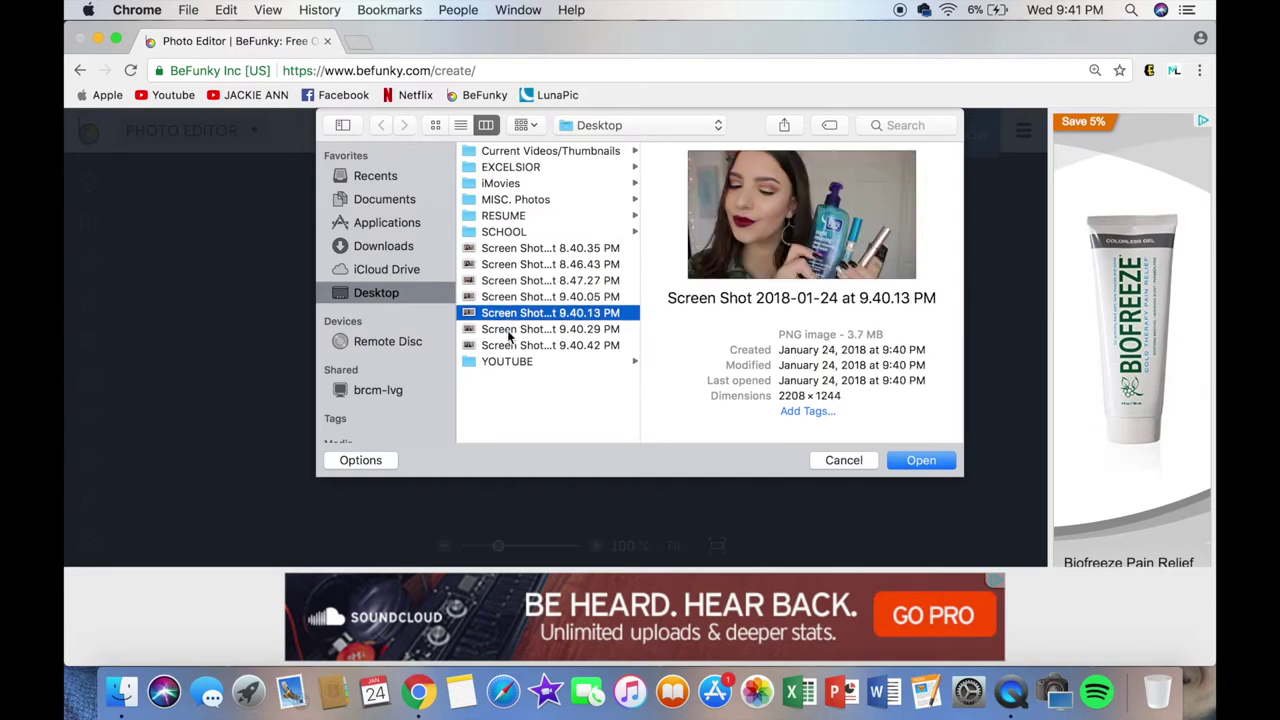
left_click(509, 331)
left_click(510, 347)
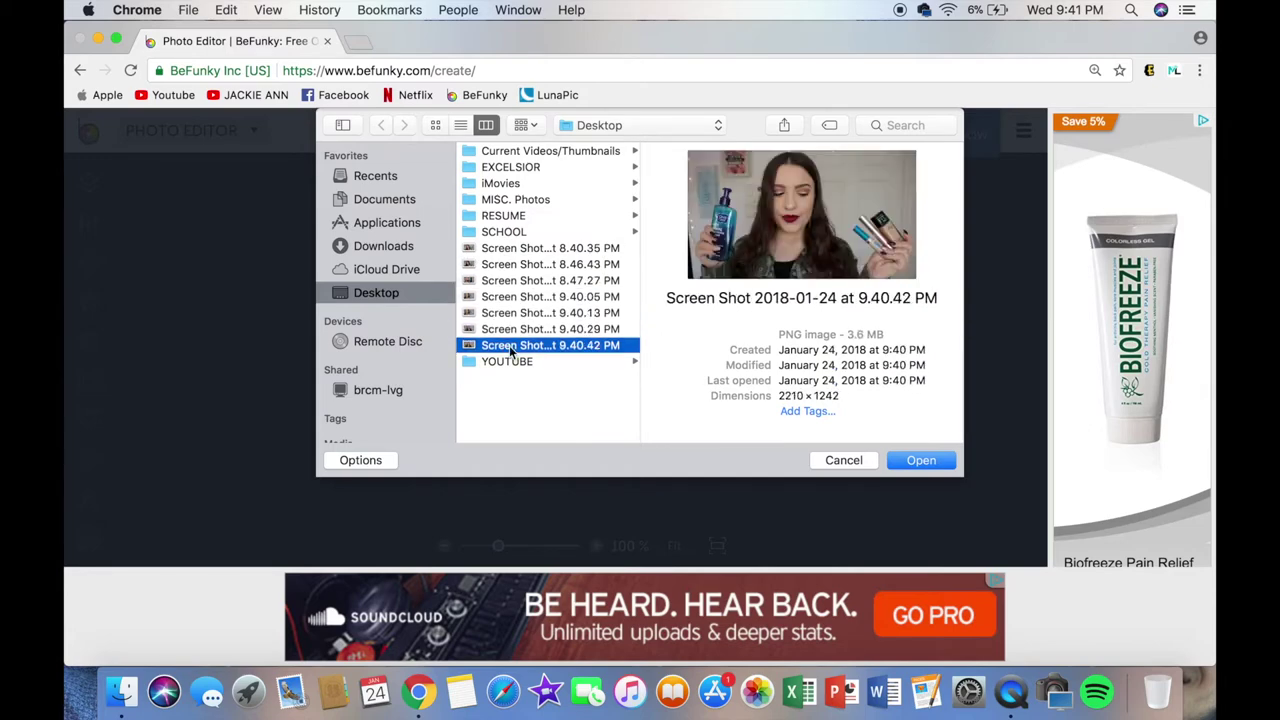
left_click(513, 251)
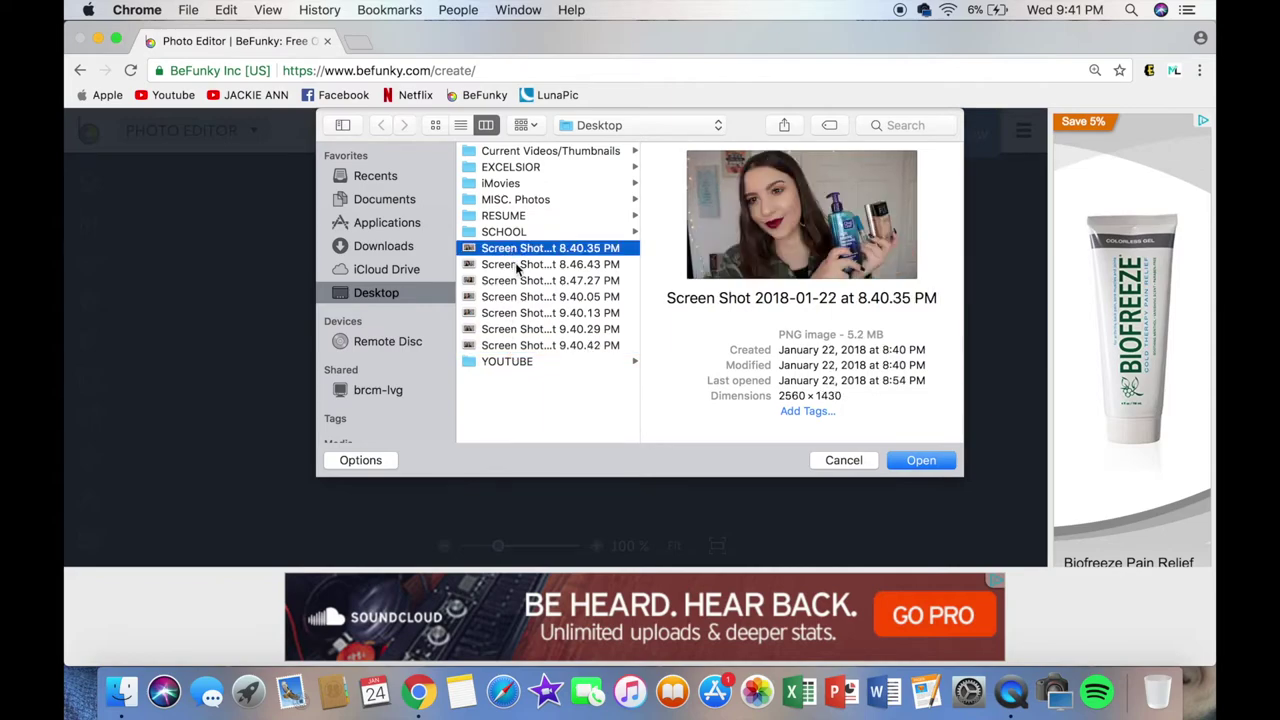
left_click(515, 264)
Minimize Chrome and open the 8.47.27, 8.40.35 and 8.46.43 PM desktop screenshots in Preview, arranged for comparison
left_click(98, 38)
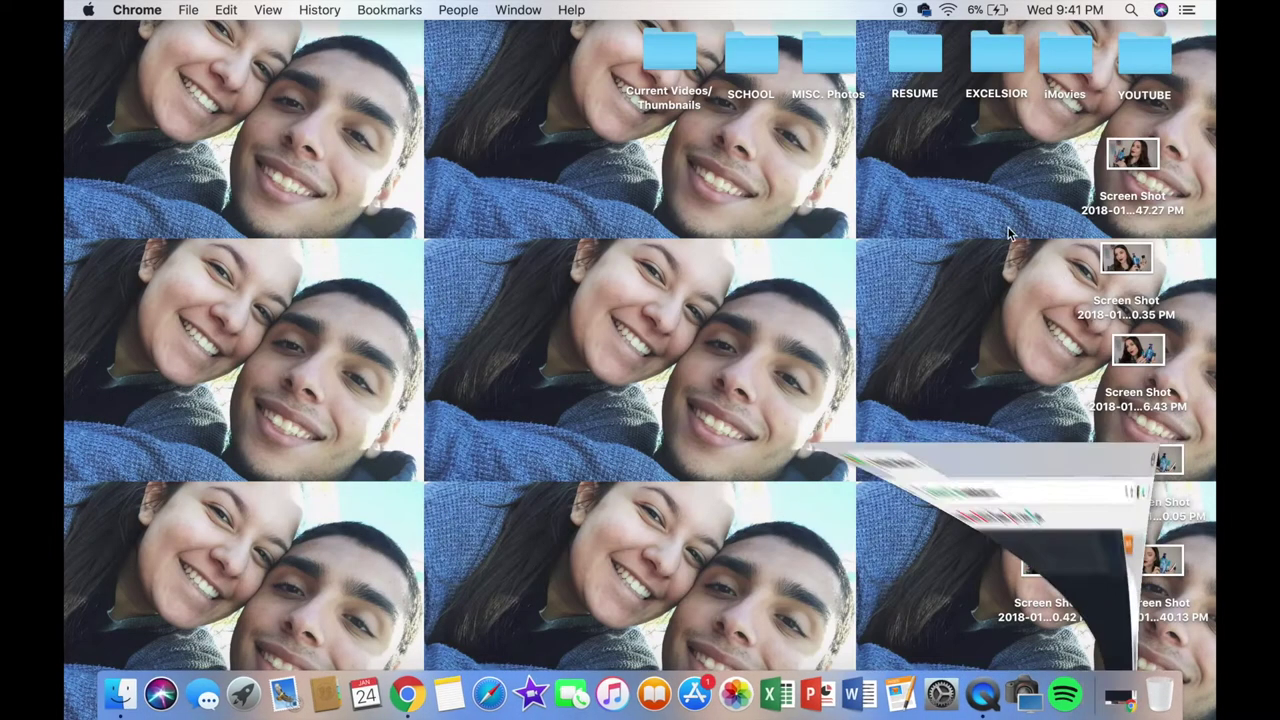
key("super+o")
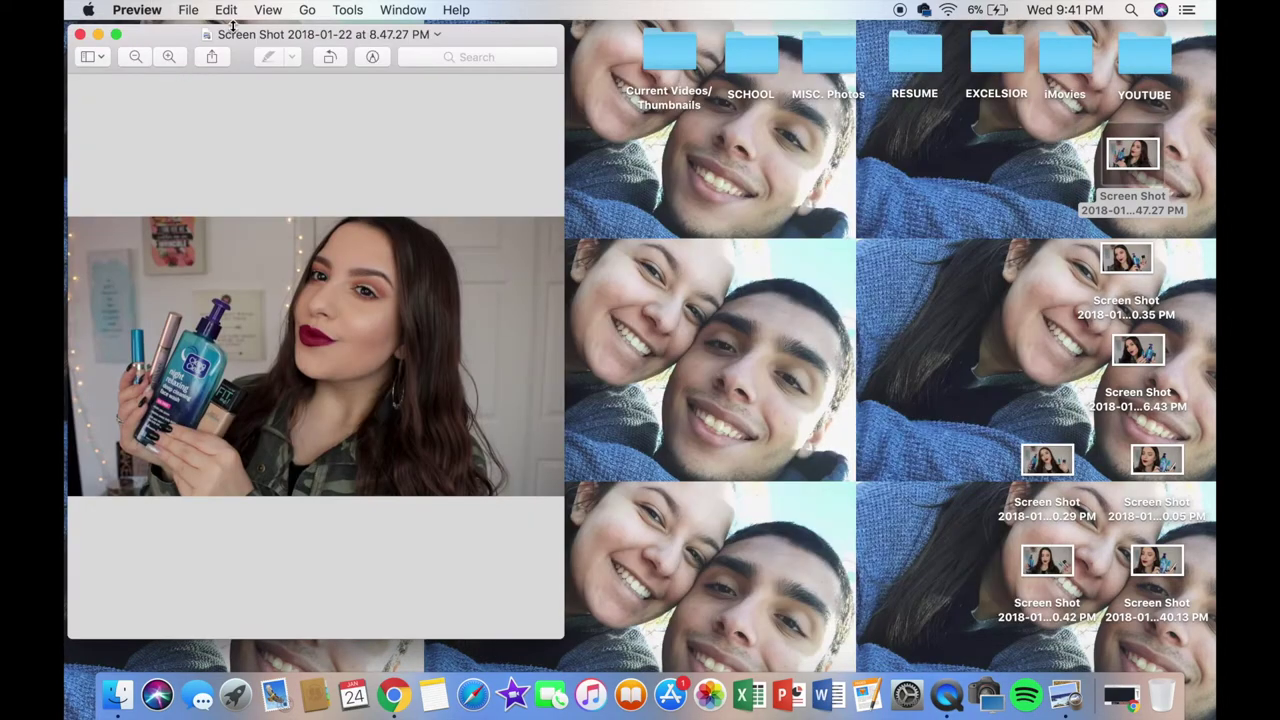
mouse_move(232, 26)
left_mouse_down()
mouse_move(233, 272)
mouse_move(228, 22)
left_mouse_up()
double_click(1126, 258)
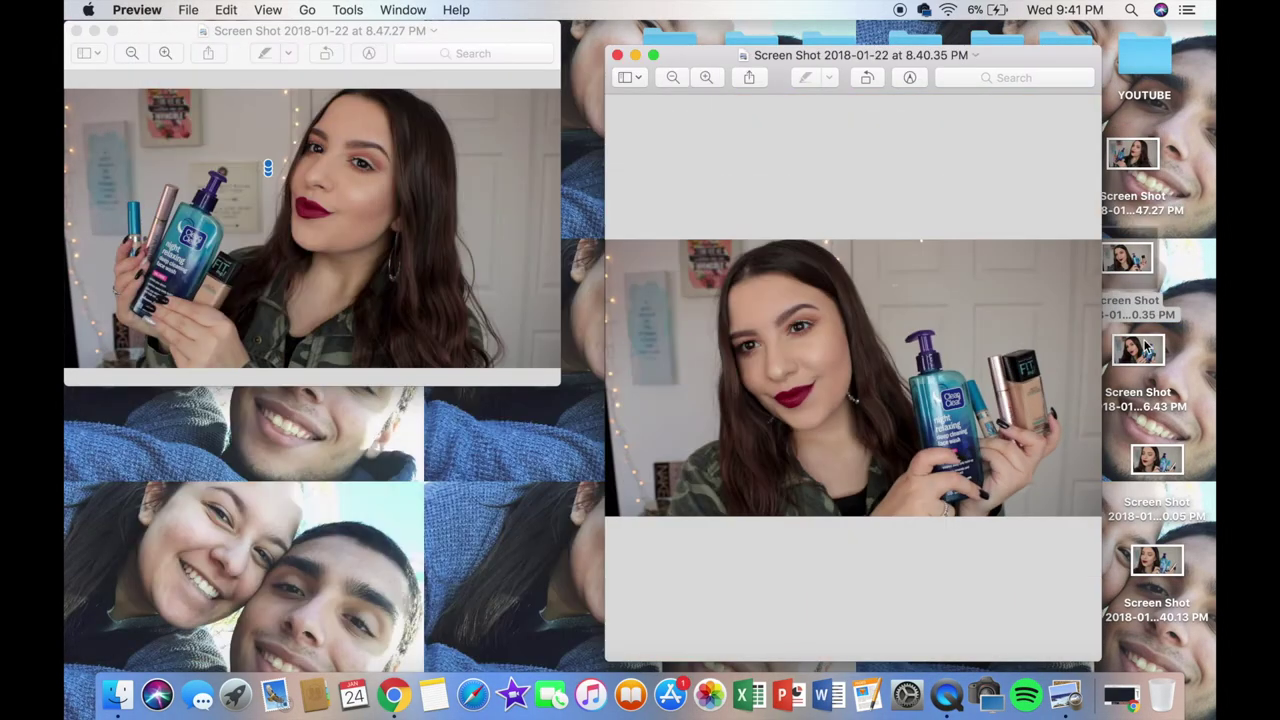
left_click_drag(826, 54, 693, 30)
double_click(1132, 362)
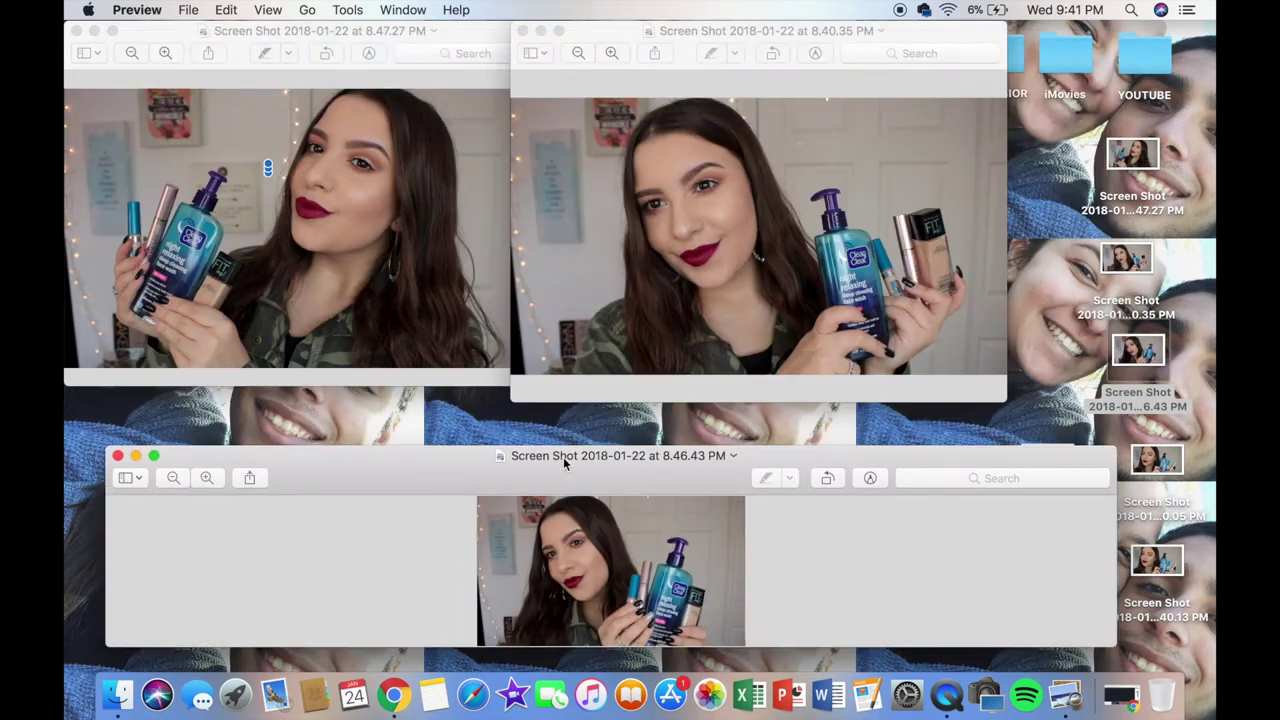
left_click_drag(102, 538, 726, 558)
left_click_drag(800, 455, 160, 323)
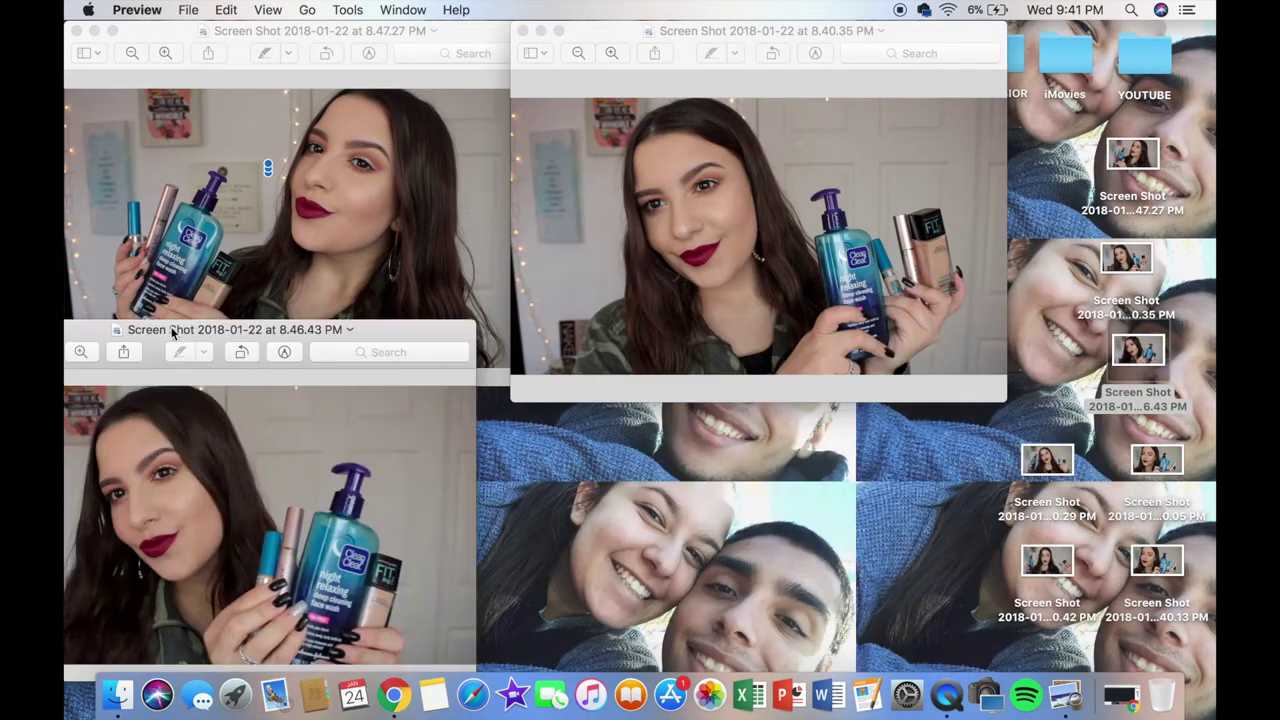
left_click_drag(510, 209, 561, 209)
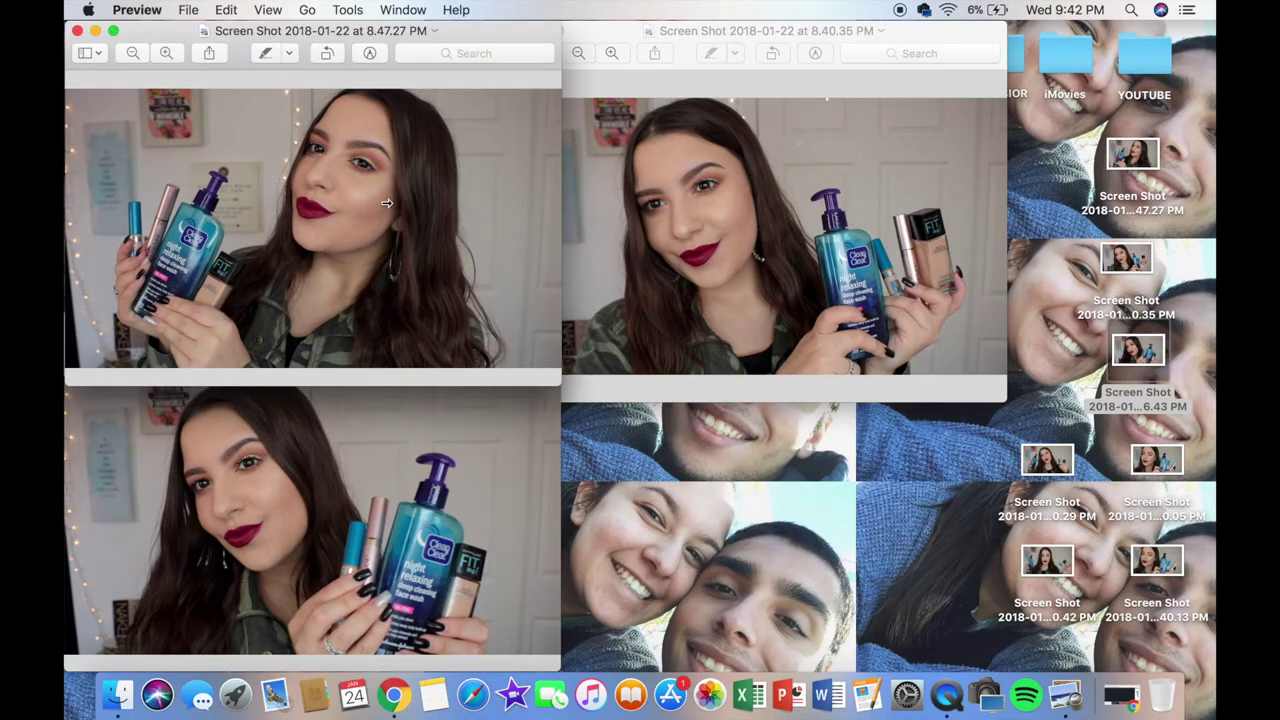
Open the 9.40.05 and 9.40.42 PM screenshots as well and place them among the other Preview windows
double_click(1157, 460)
left_click_drag(1093, 271, 925, 368)
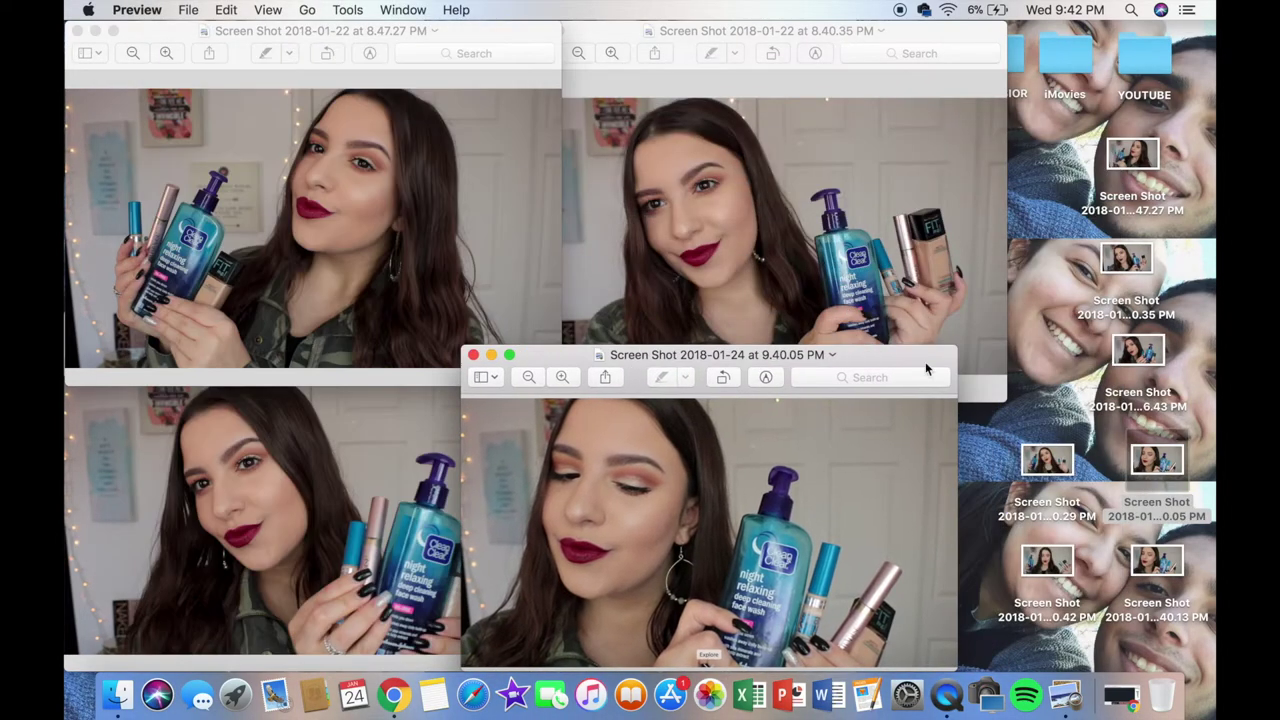
double_click(1044, 558)
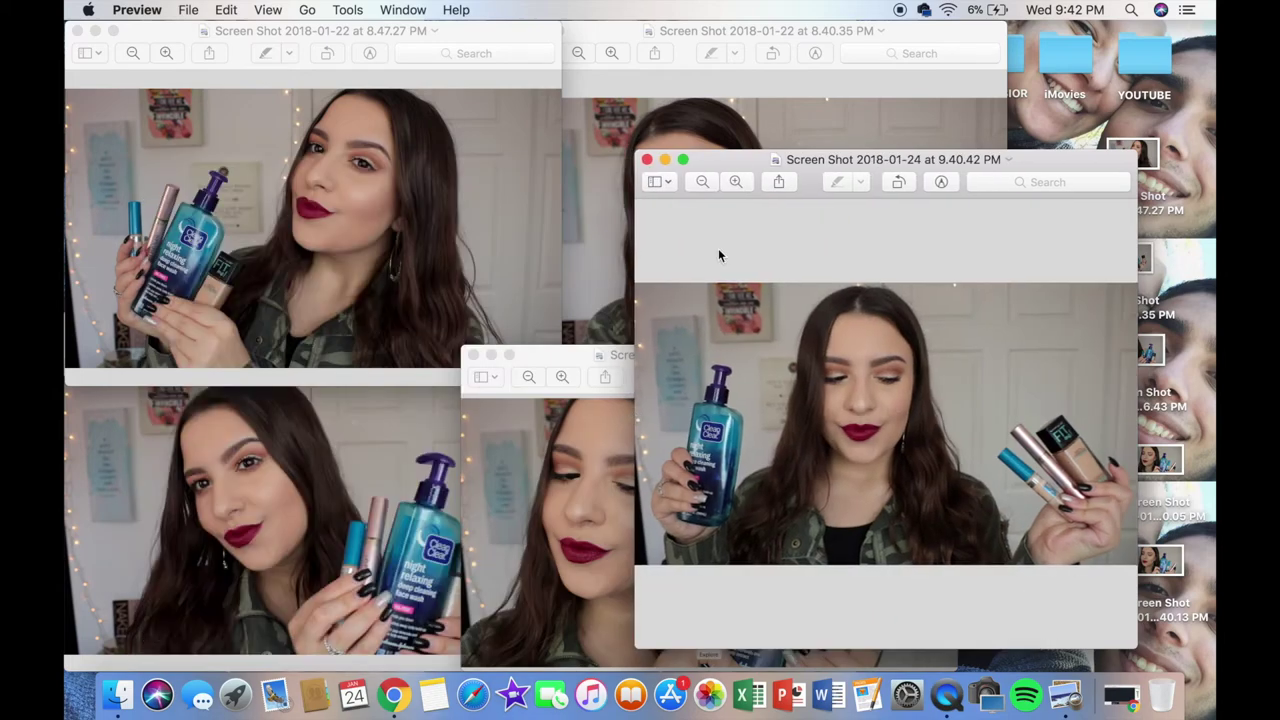
left_click(941, 182)
left_click_drag(761, 166, 921, 79)
Close the 9.40.05, 8.40.35 and 8.46.43 PM screenshots and move the 9.40.42 PM one beside the 8.47.27 PM one
left_click(474, 357)
left_click(680, 31)
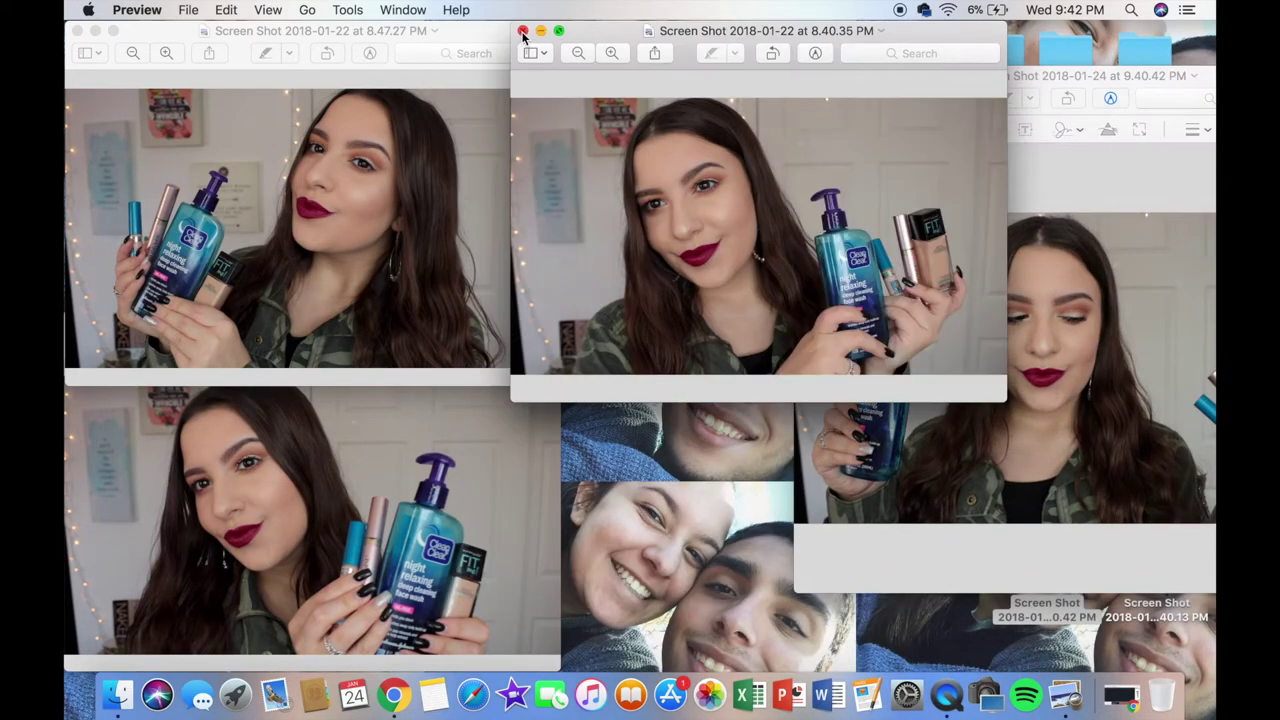
left_click(530, 31)
left_click_drag(305, 324, 714, 168)
left_click_drag(945, 100, 351, 346)
left_click(482, 161)
left_click_drag(417, 322, 975, 30)
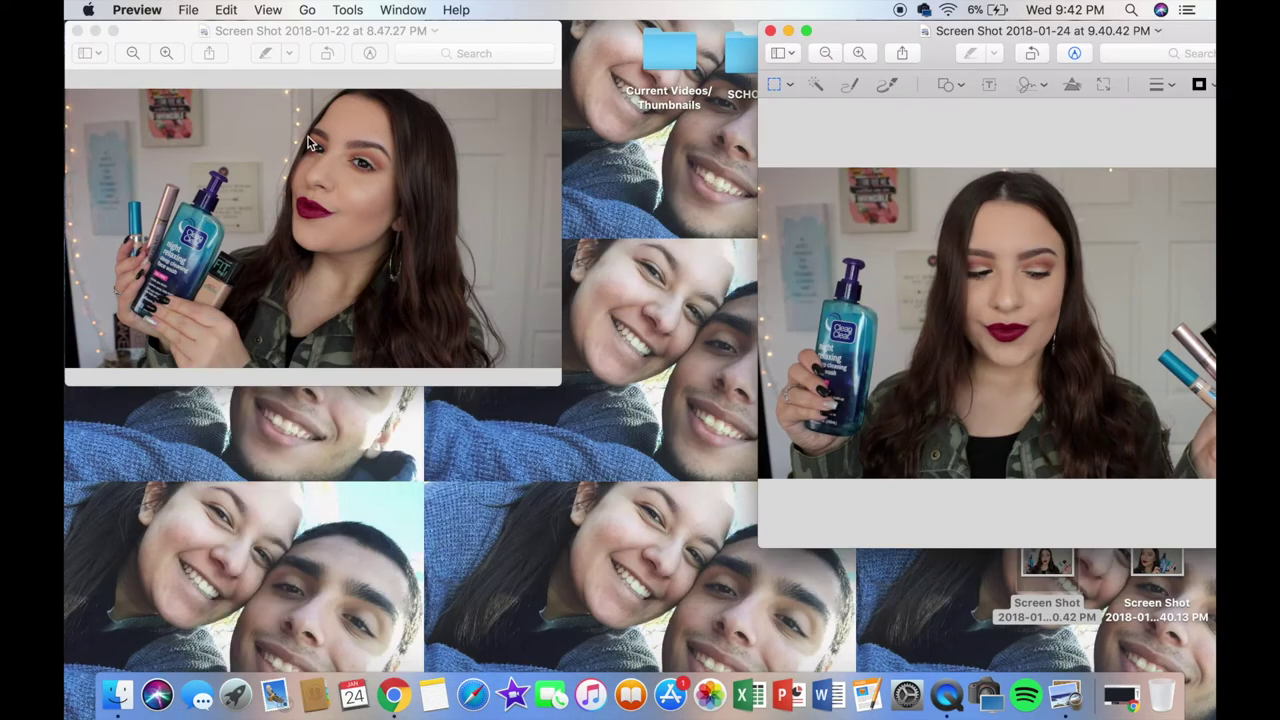
Enlarge the 8.47.27 PM screenshot window and position the 9.40.42 PM screenshot next to it to compare both
left_click_drag(440, 30, 446, 128)
left_click_drag(571, 300, 755, 300)
left_click_drag(446, 120, 446, 22)
left_click_drag(880, 31, 763, 28)
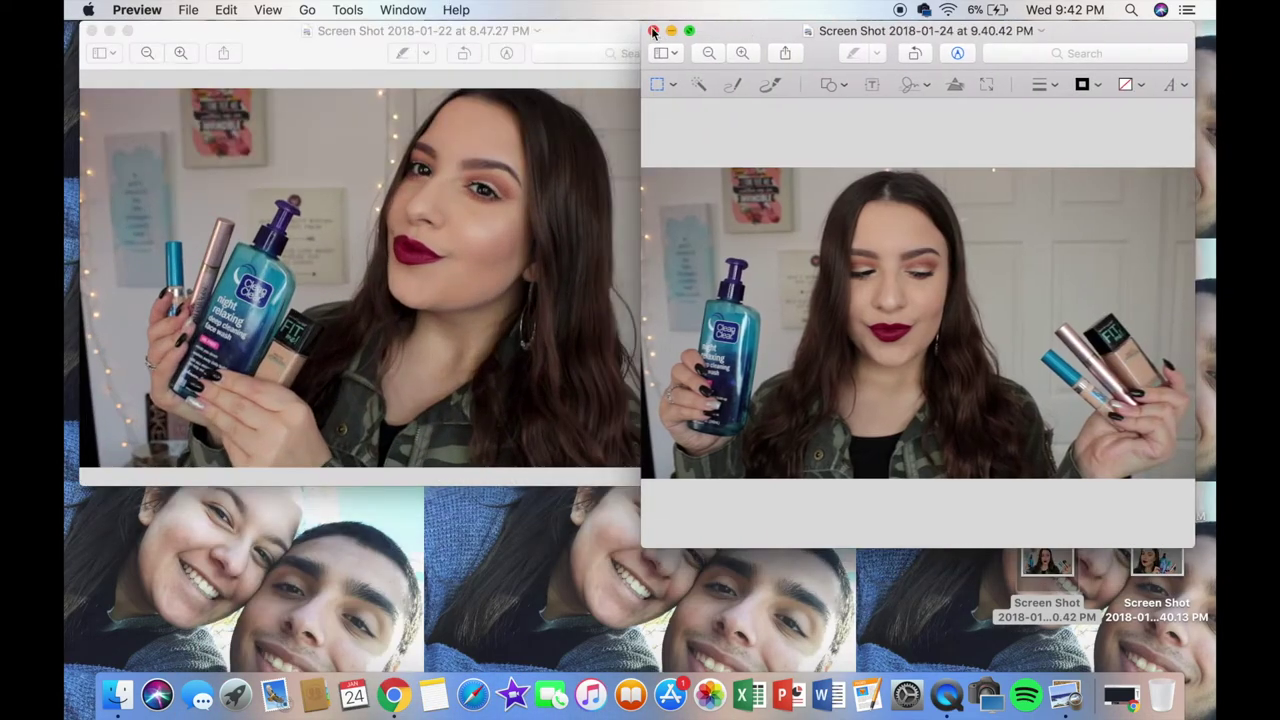
Close the 9.40.42 PM screenshot and return to the BeFunky editor in Chrome
left_click(652, 28)
key("super+a")
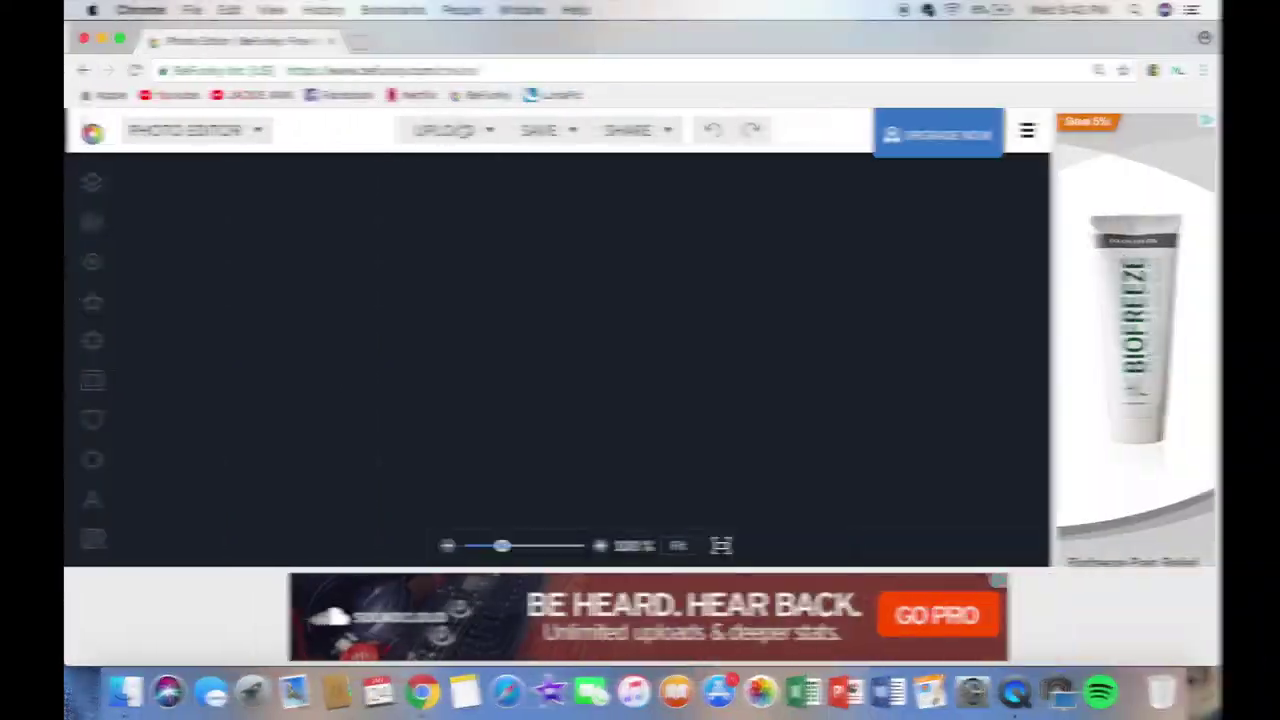
Upload the 8.47.27 PM screenshot from the computer's Desktop into the editor and expand the browser window to full screen
left_click(440, 130)
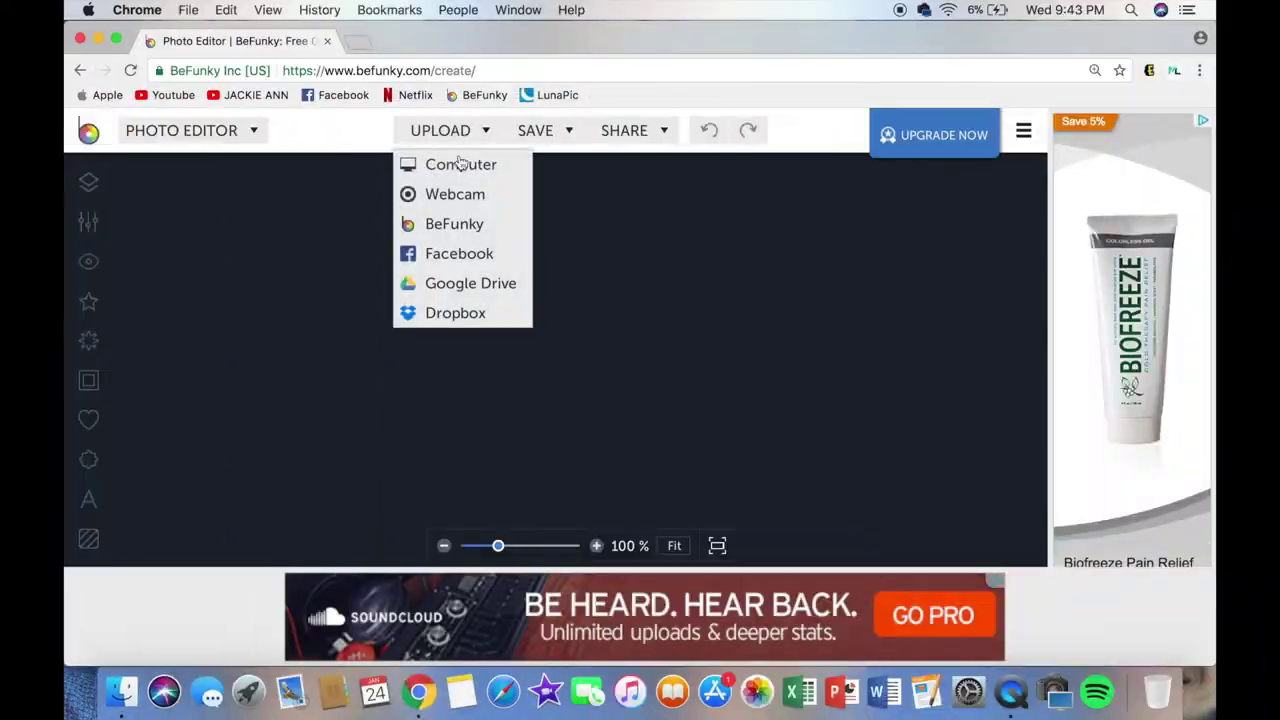
left_click(460, 168)
left_click(520, 247)
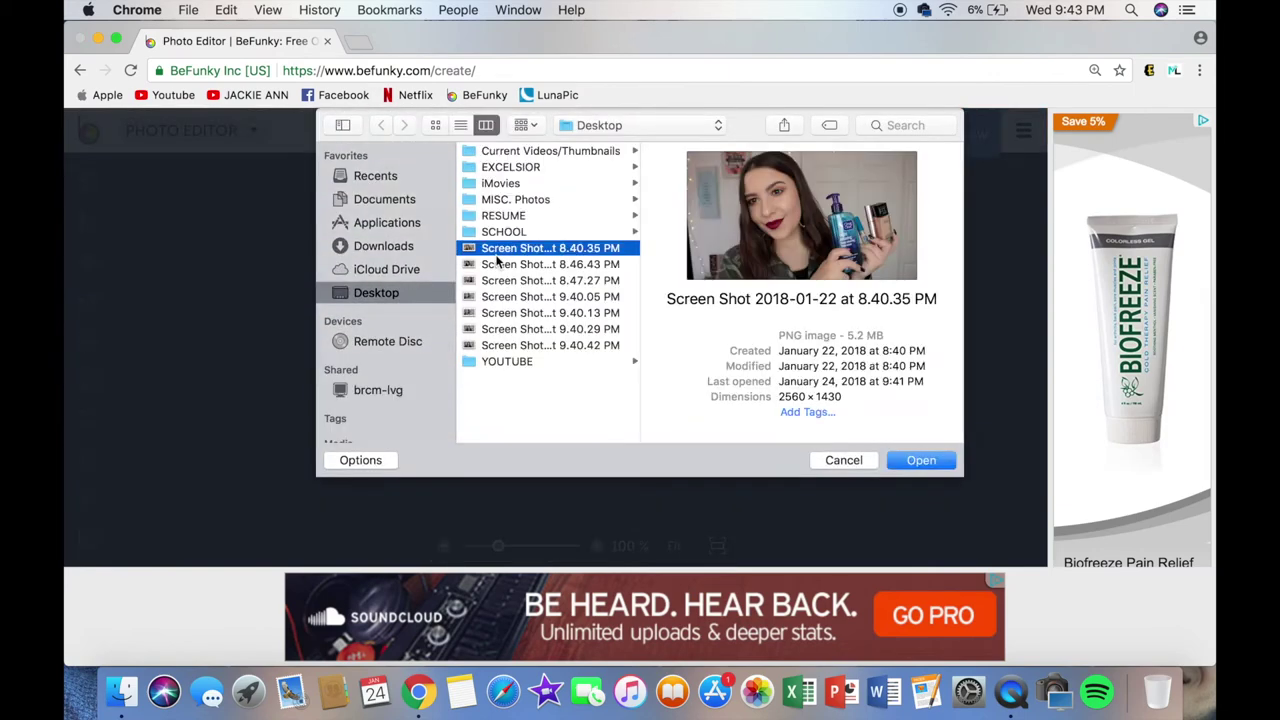
left_click(503, 281)
double_click(501, 281)
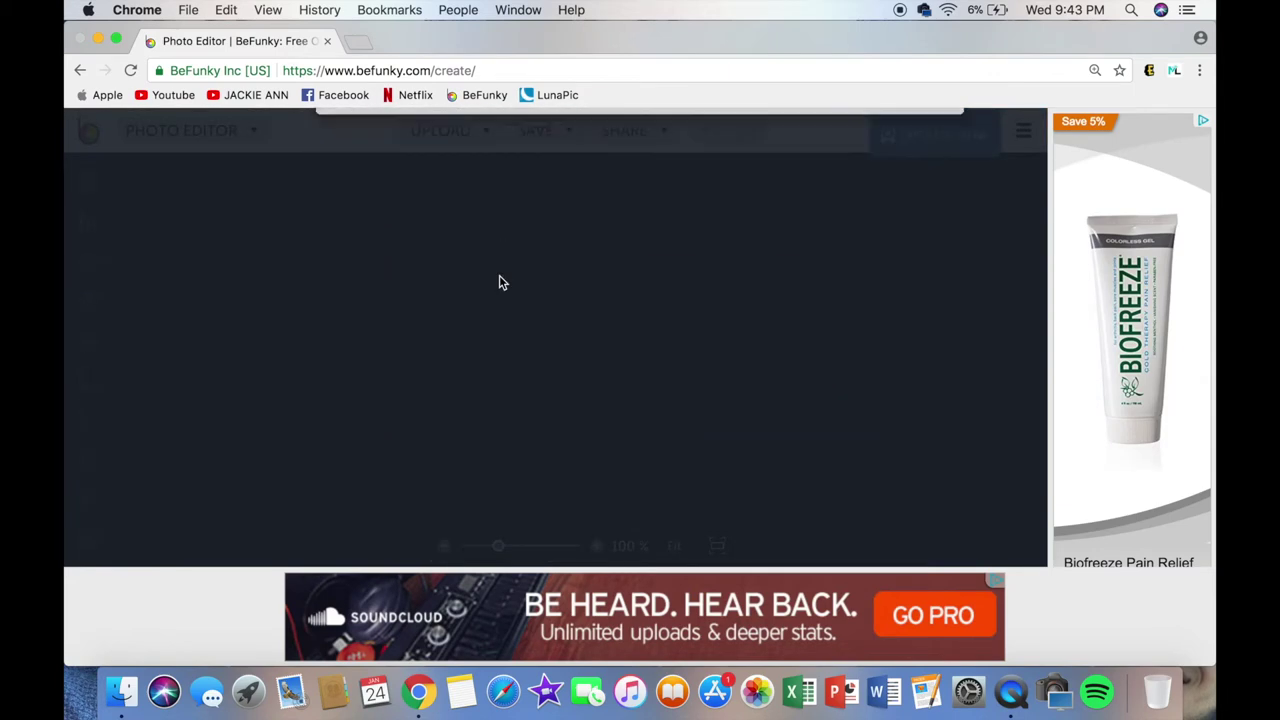
left_click(116, 38)
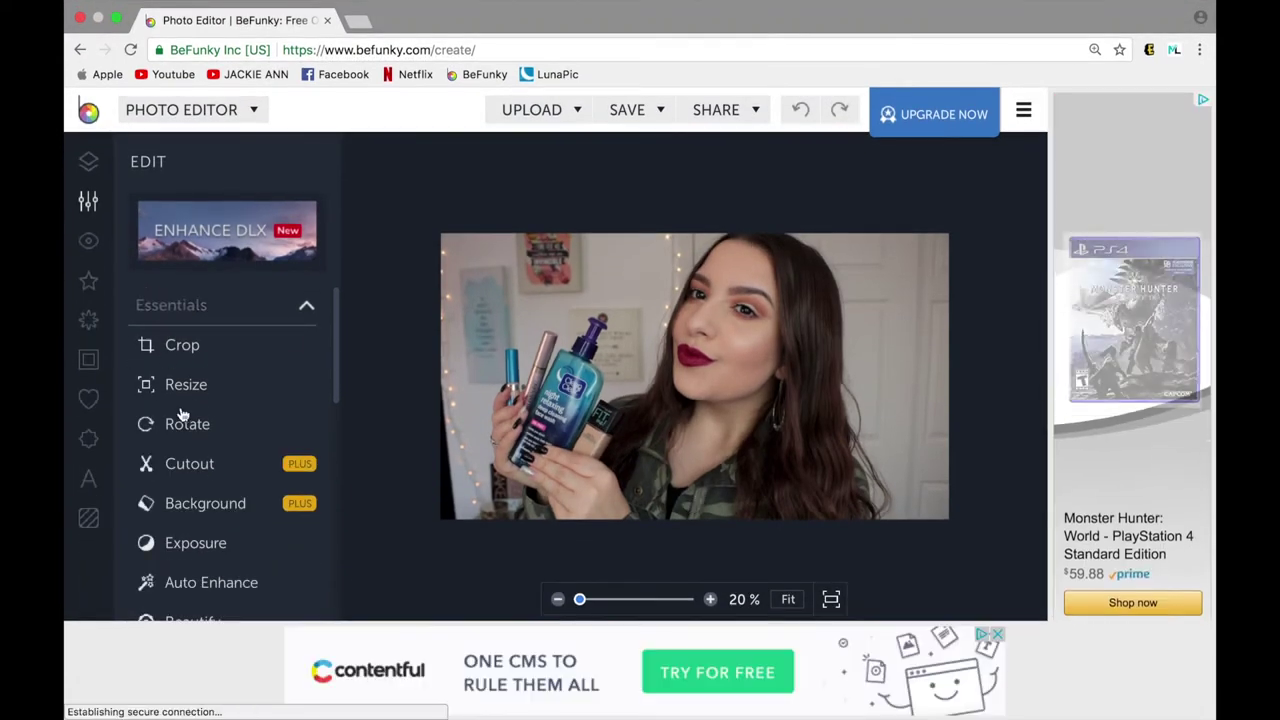
Resize the image to 1280 px wide by 720 px high with the aspect ratio unlocked
left_click(177, 389)
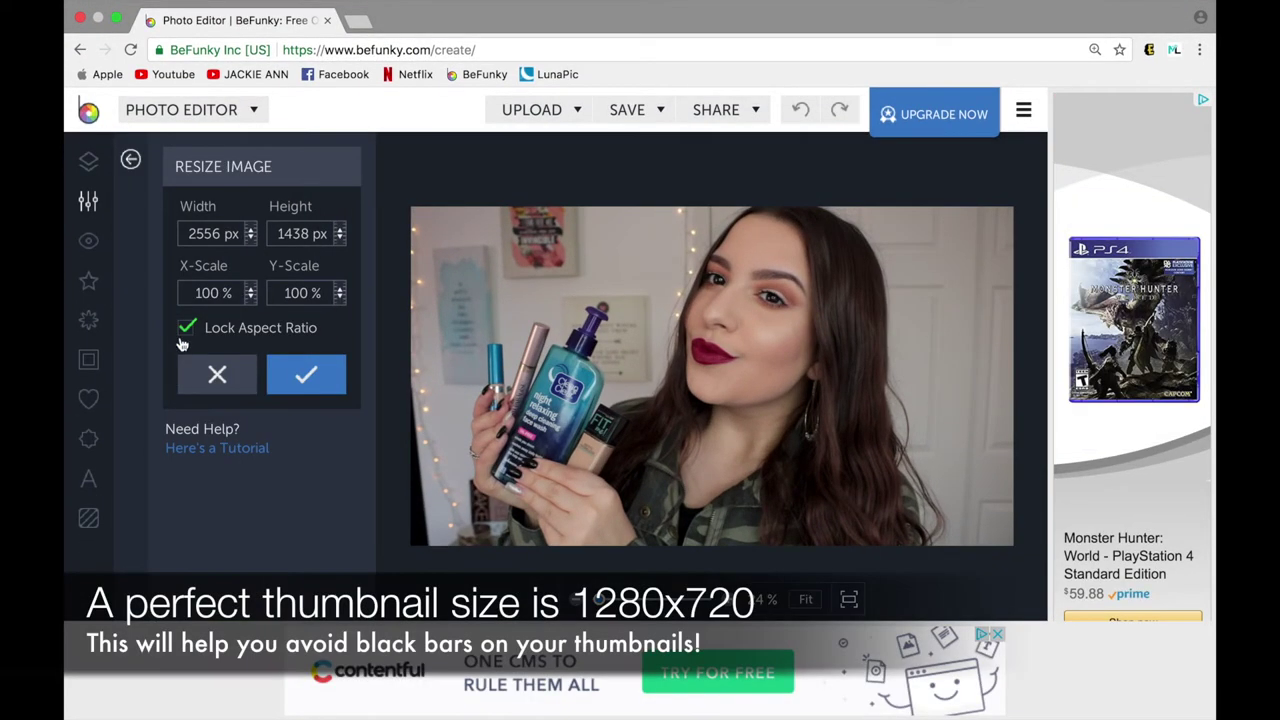
double_click(204, 231)
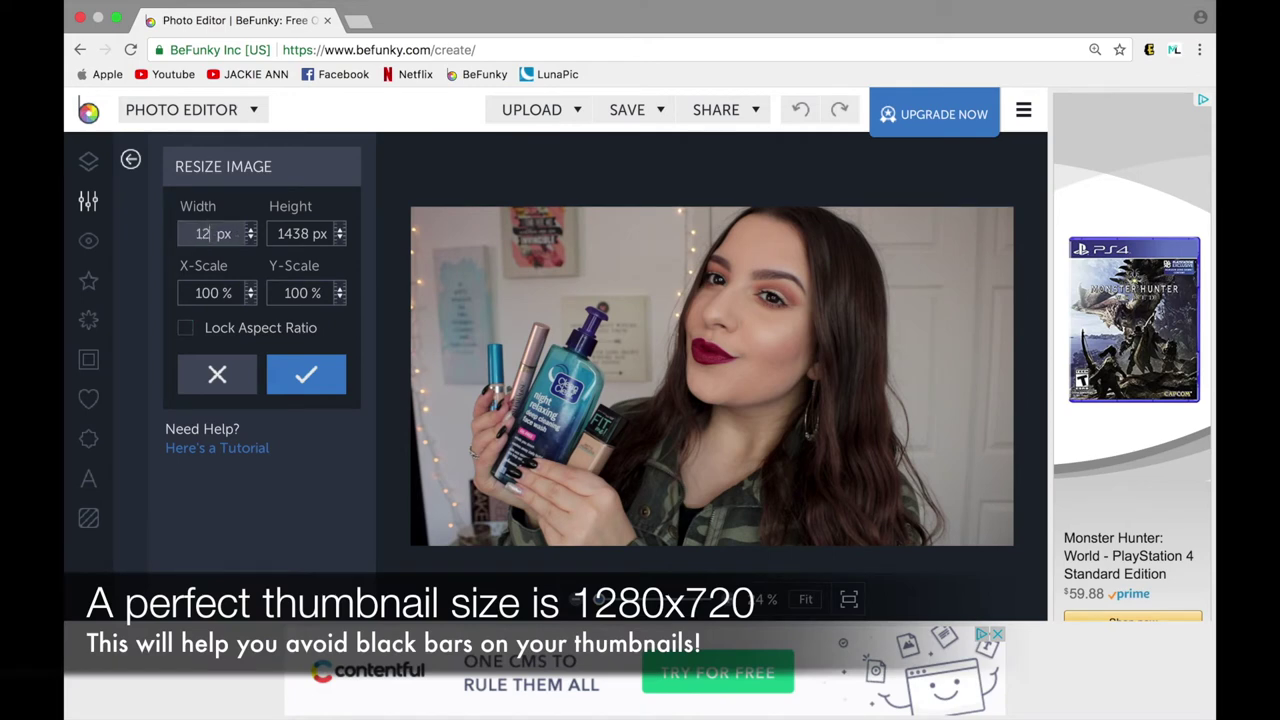
double_click(295, 231)
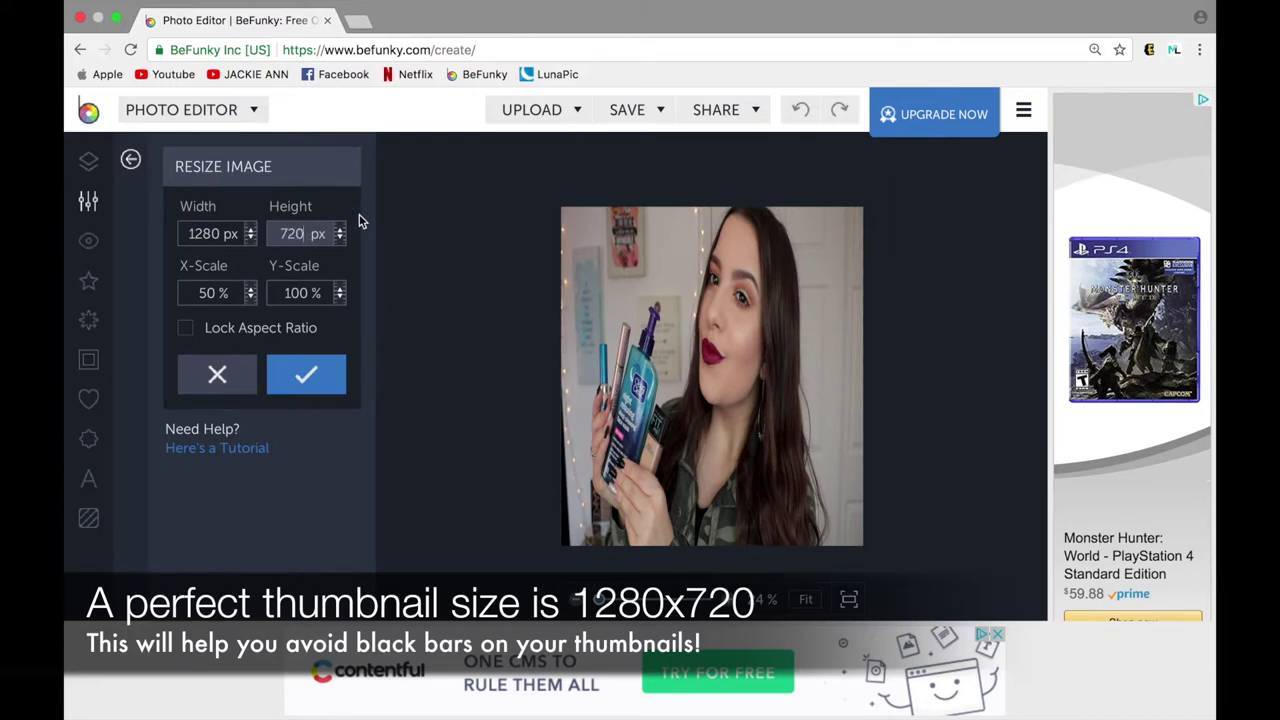
left_click(327, 378)
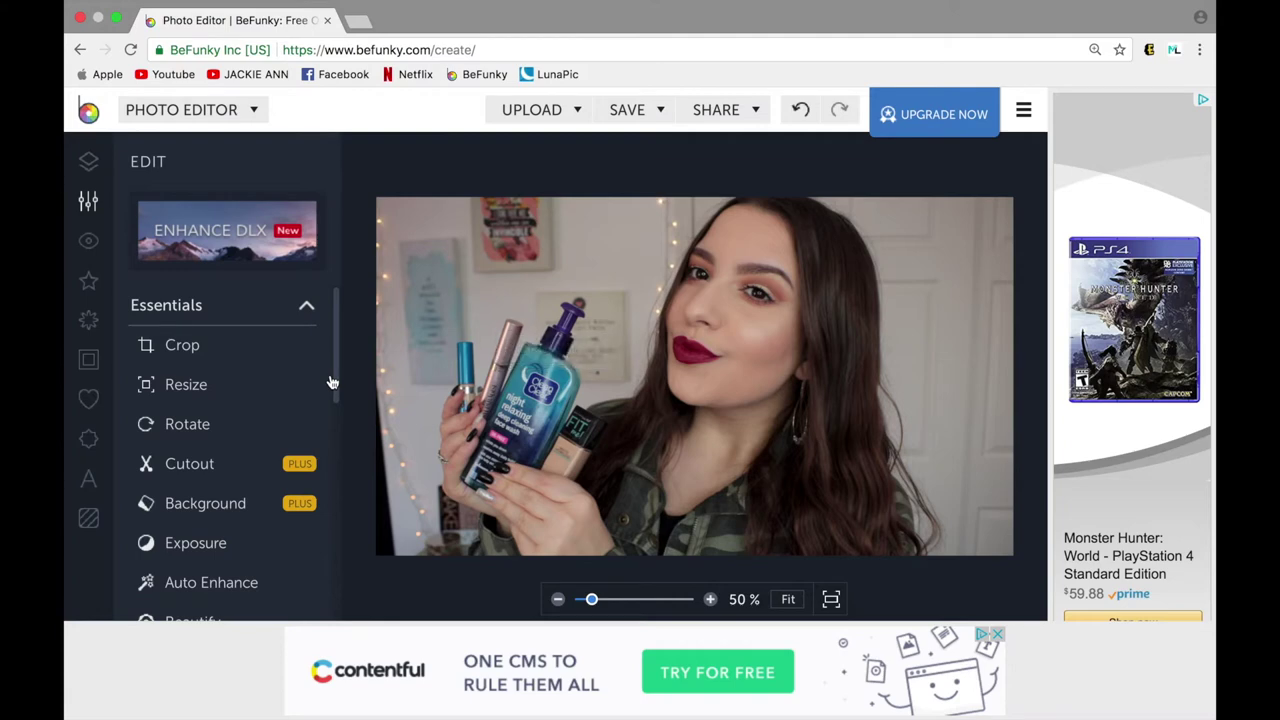
Apply an Exposure adjustment with brightness 2, contrast 10 and highlights 36
left_click(196, 546)
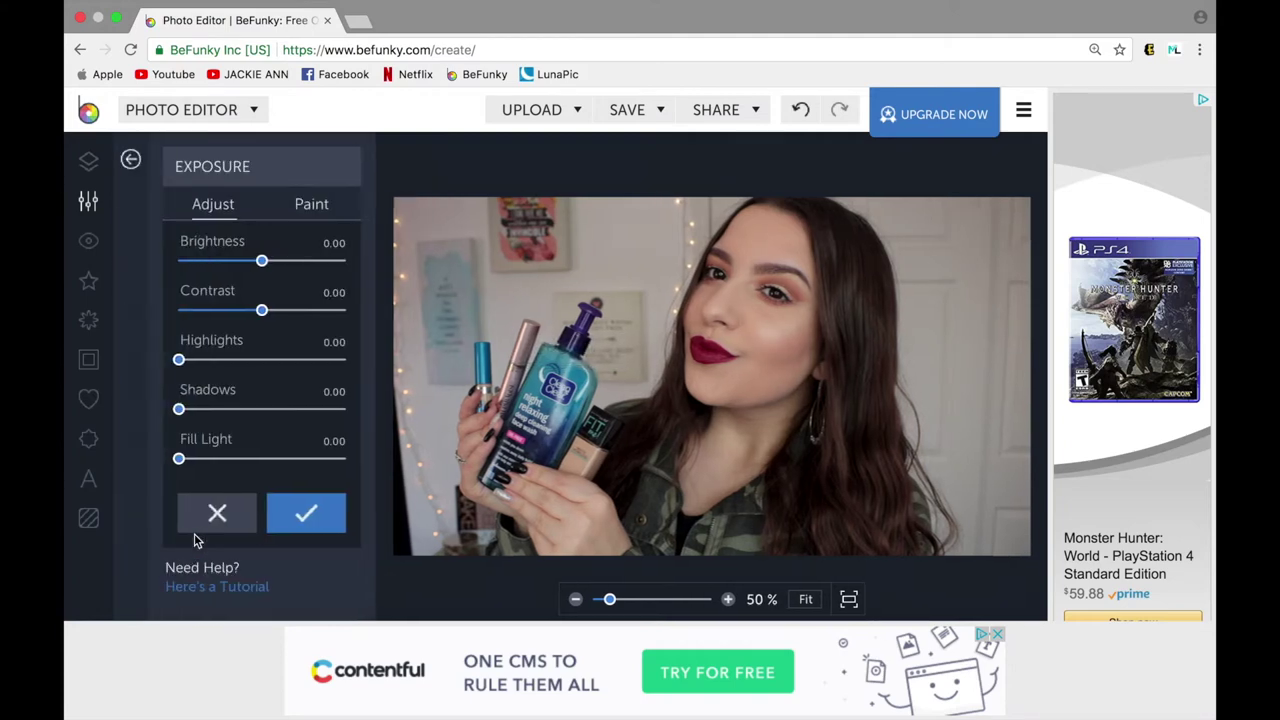
left_click_drag(181, 364, 239, 368)
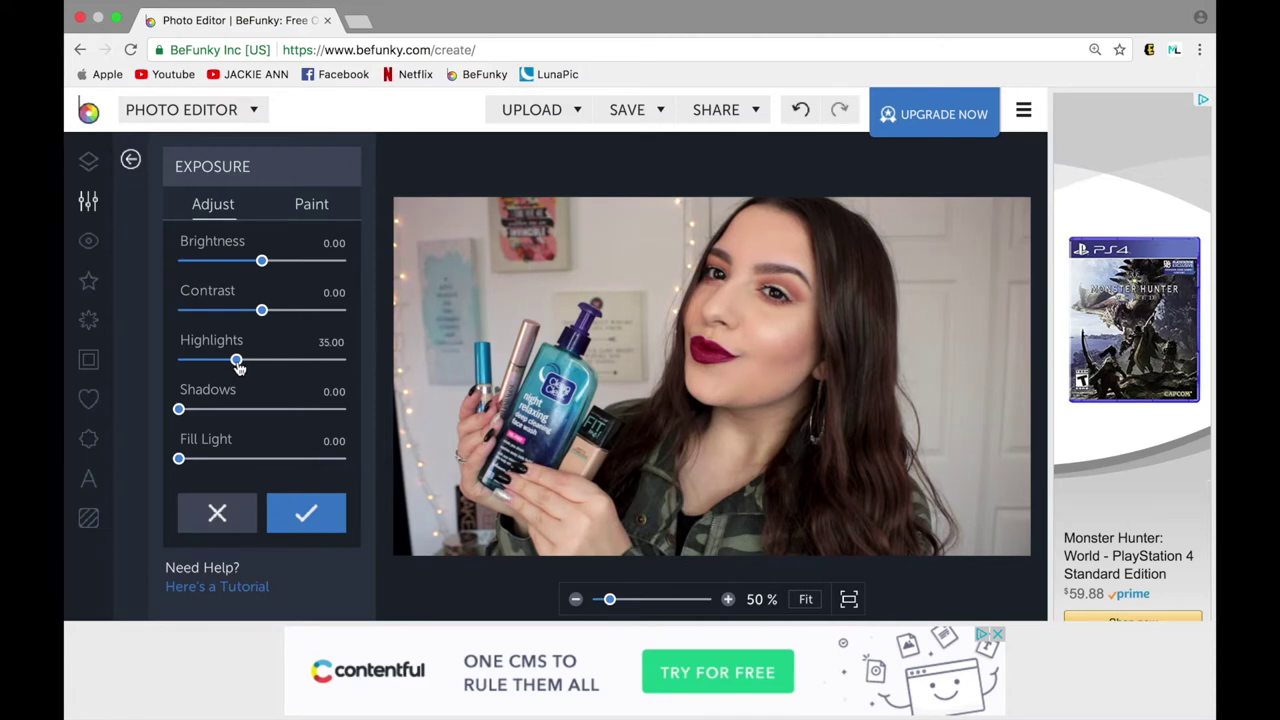
left_click_drag(262, 311, 270, 317)
left_click_drag(263, 268, 265, 268)
left_click_drag(233, 359, 238, 359)
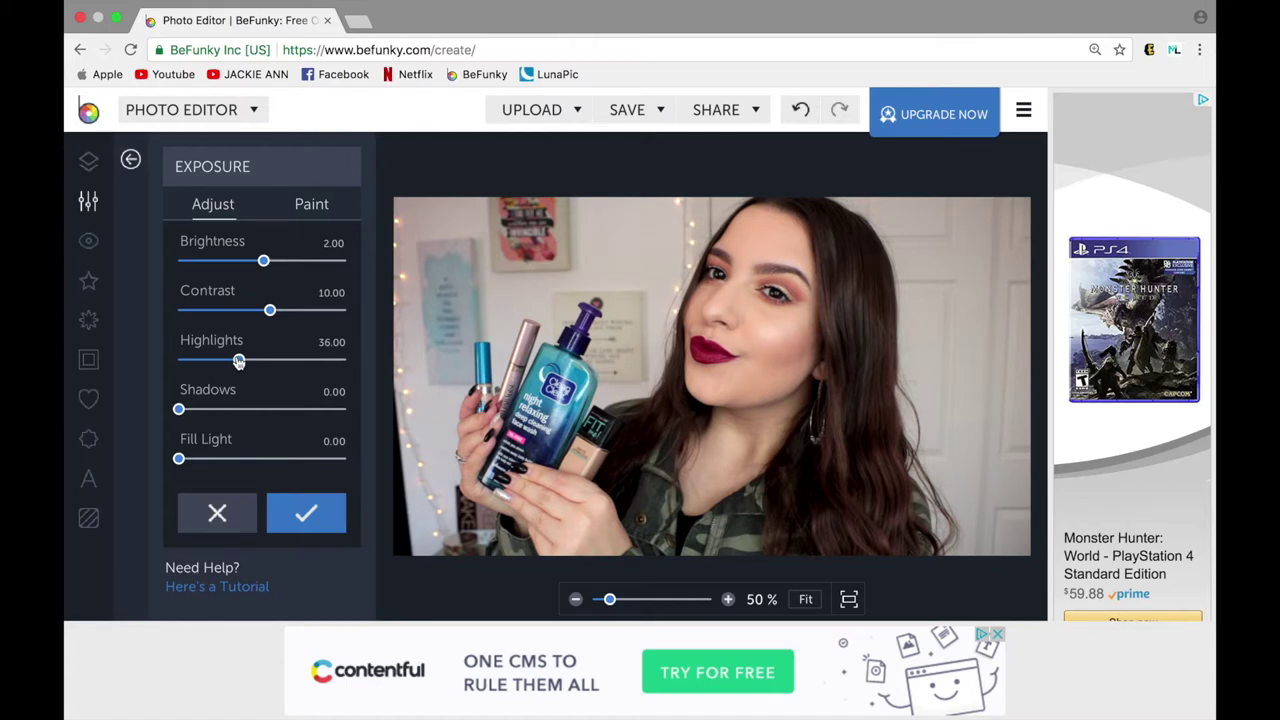
left_click(300, 510)
Undo and redo the exposure adjustment twice to compare the photo before and after
left_click(806, 111)
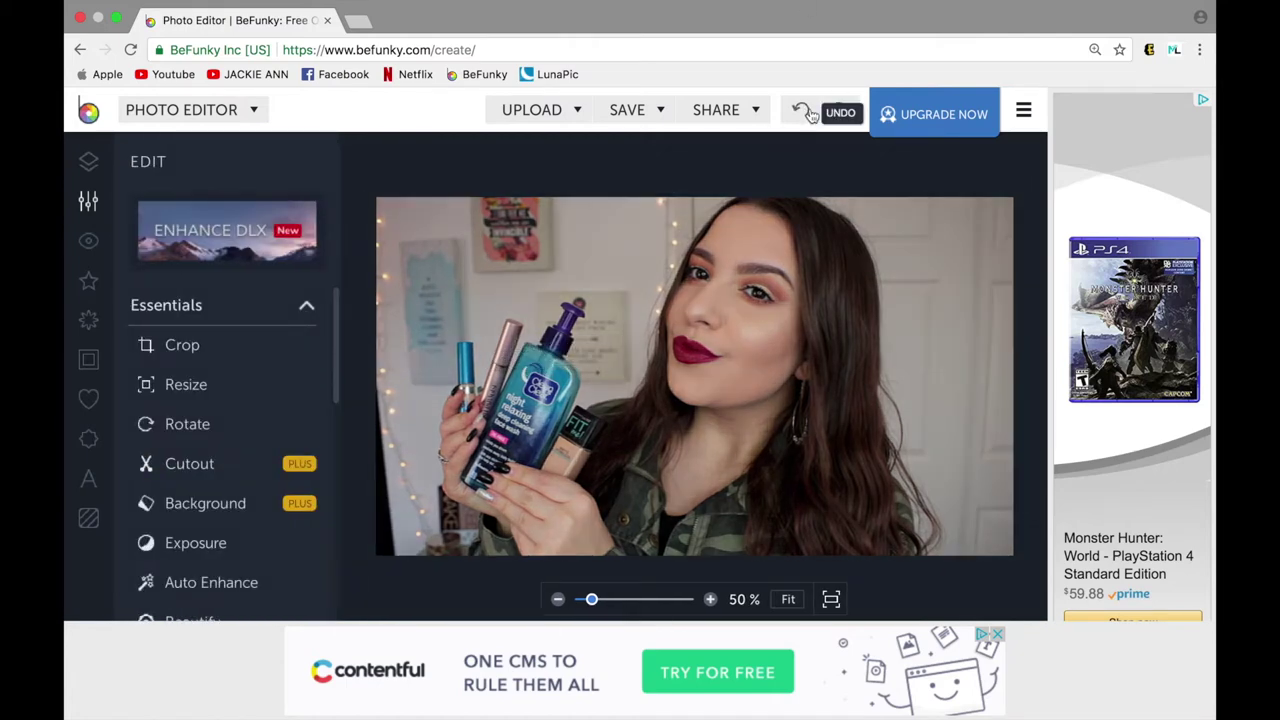
left_click(839, 112)
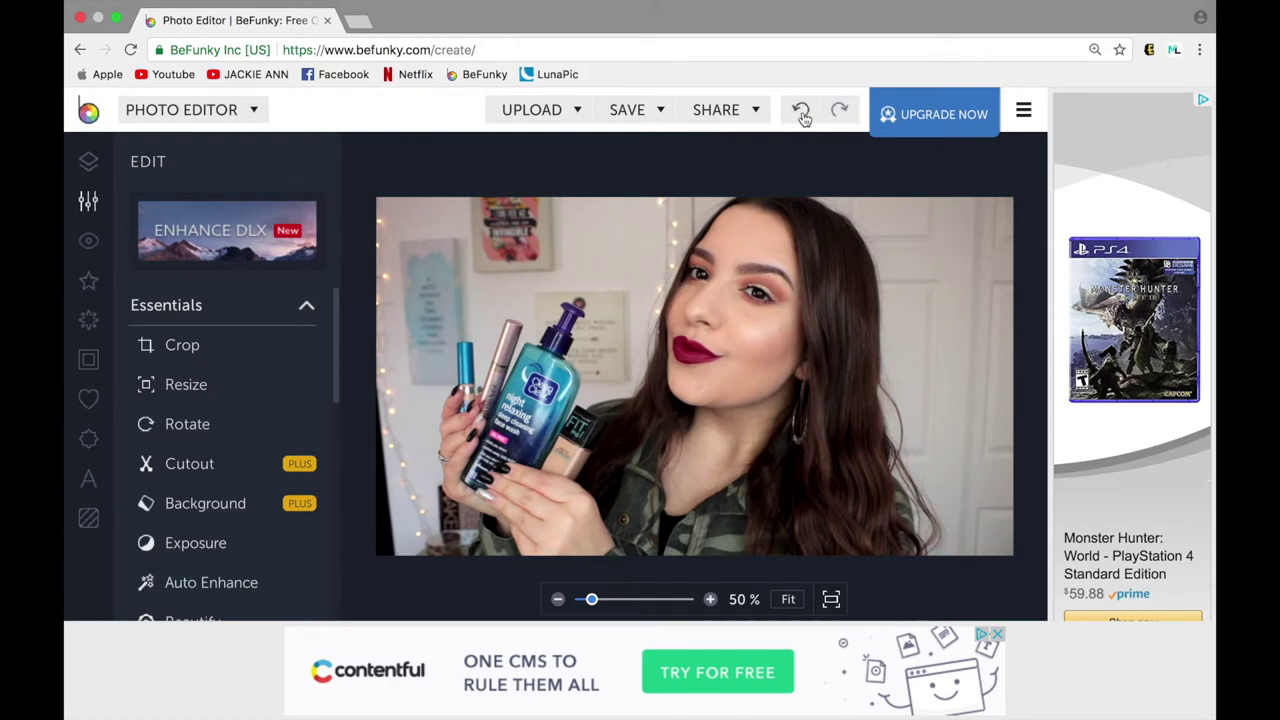
left_click(803, 115)
left_click(839, 112)
Apply a Color adjustment with saturation 6 and temperature -6, and open the Sharpen adjustment
scroll(185, 480, "down", 5)
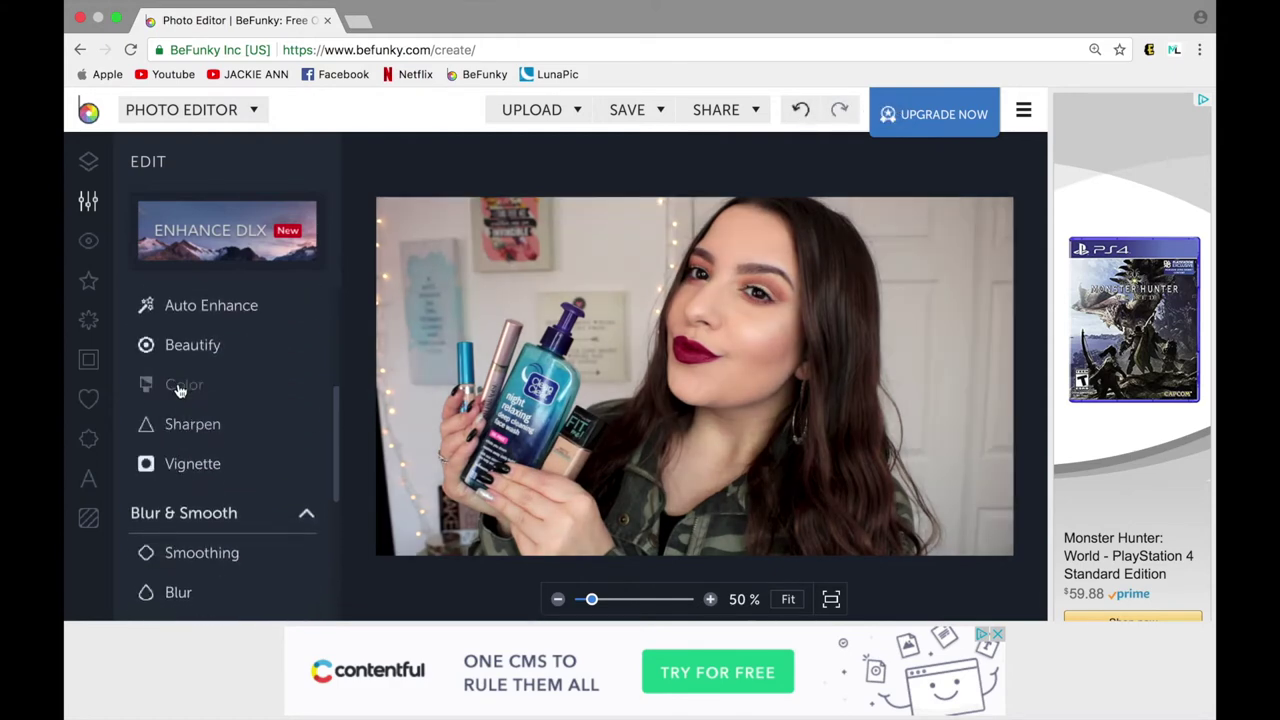
left_click(180, 388)
left_click_drag(263, 373, 254, 374)
left_click_drag(261, 322, 269, 324)
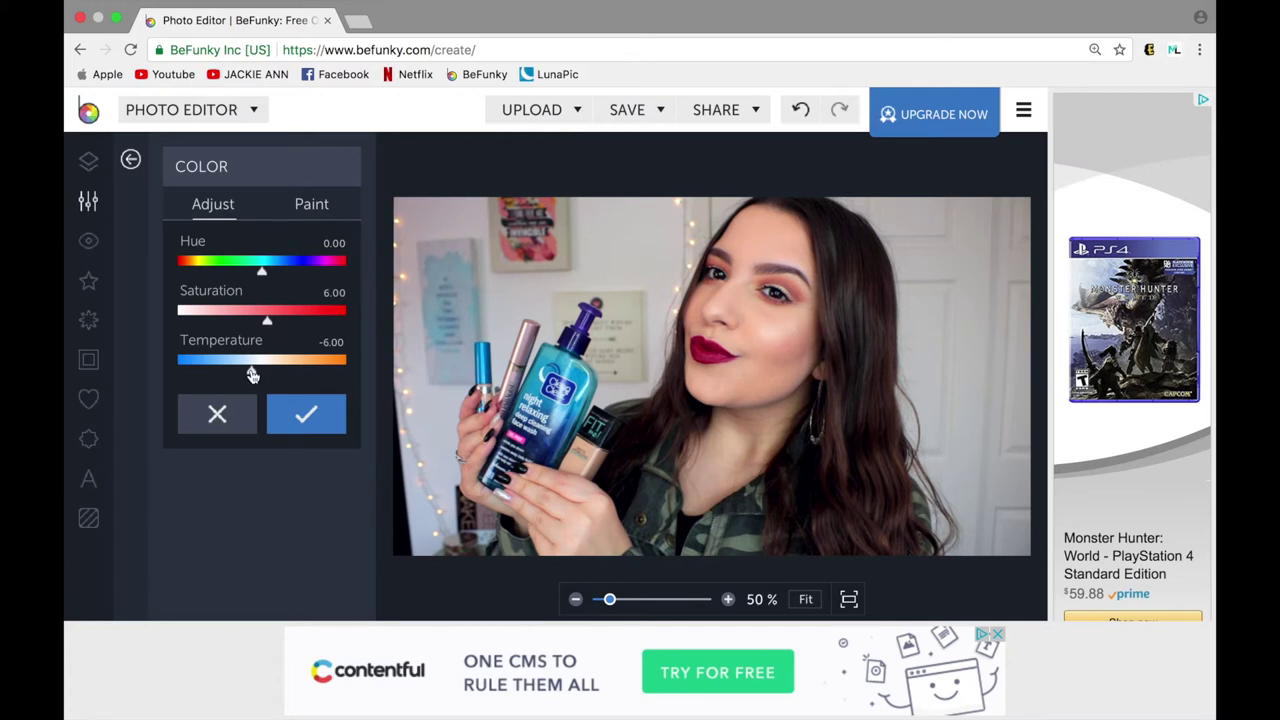
left_click_drag(252, 374, 252, 374)
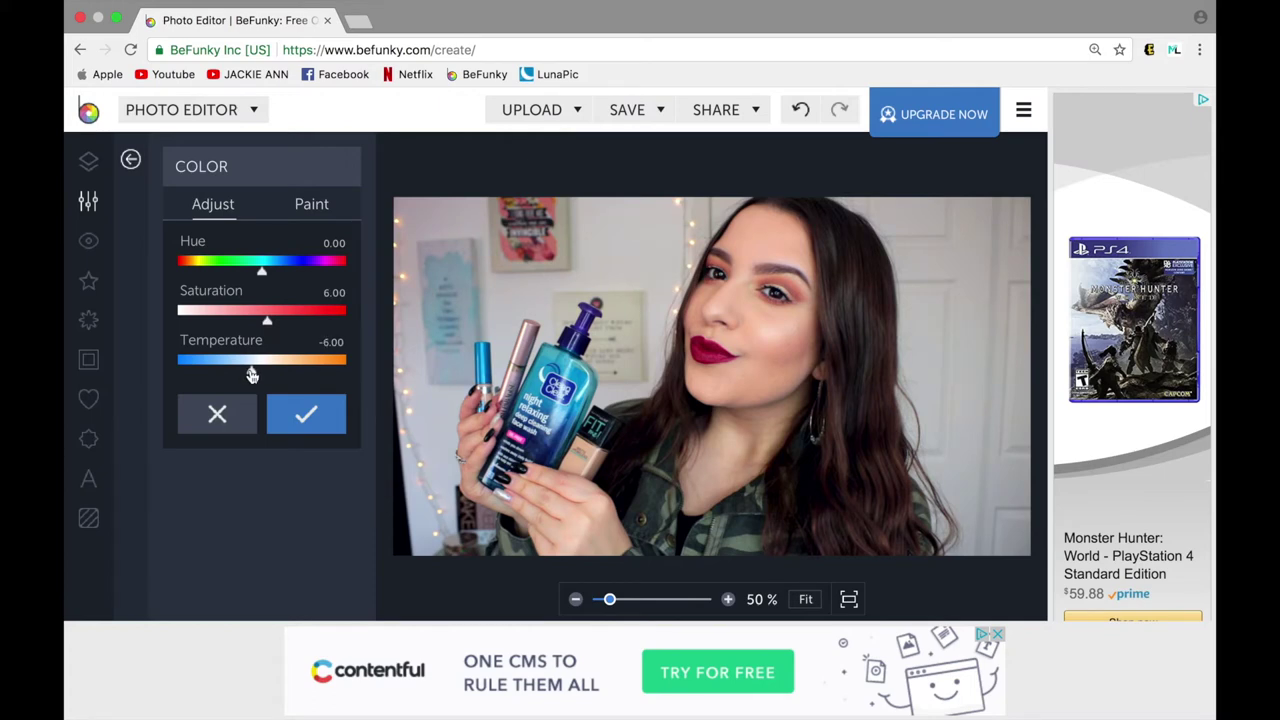
left_click(309, 420)
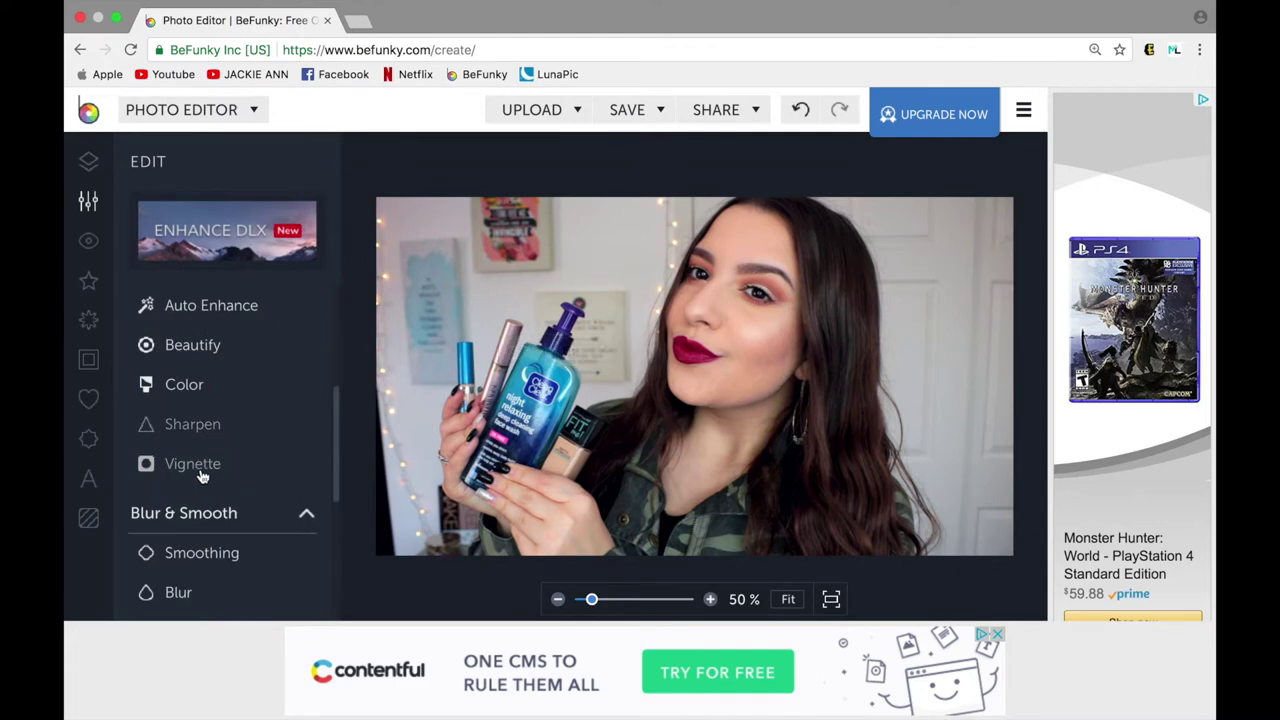
left_click(205, 427)
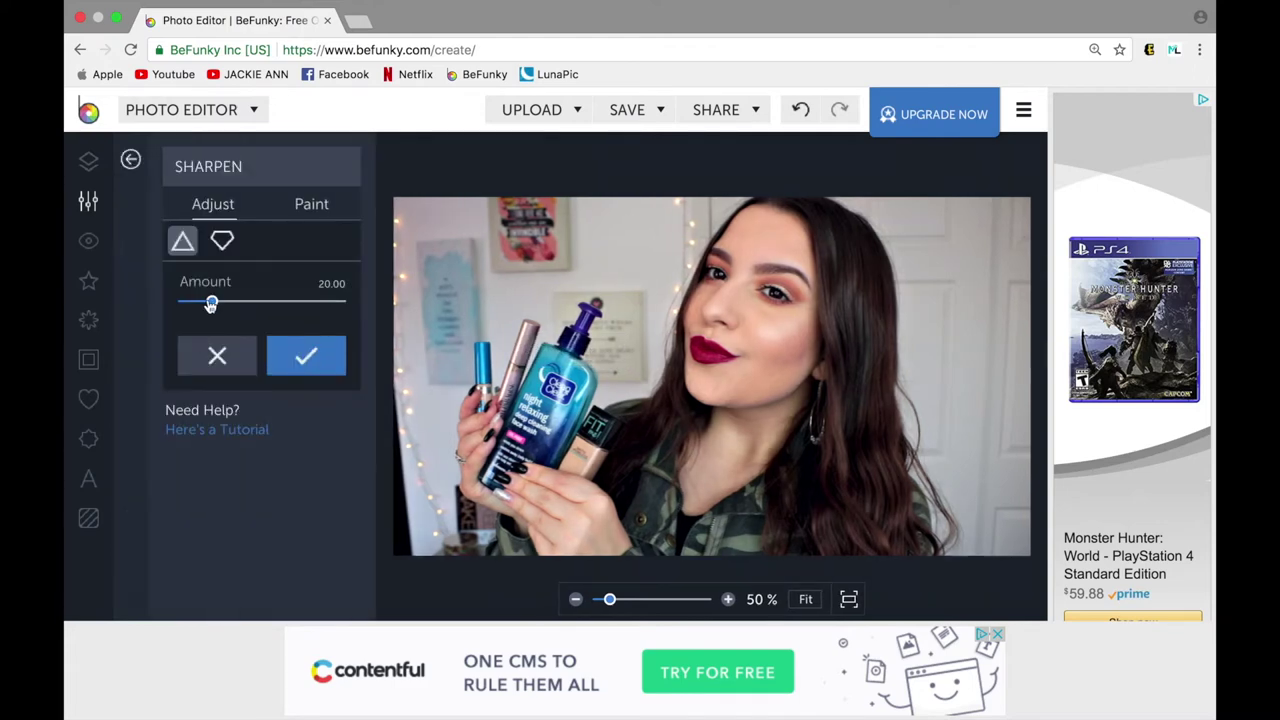
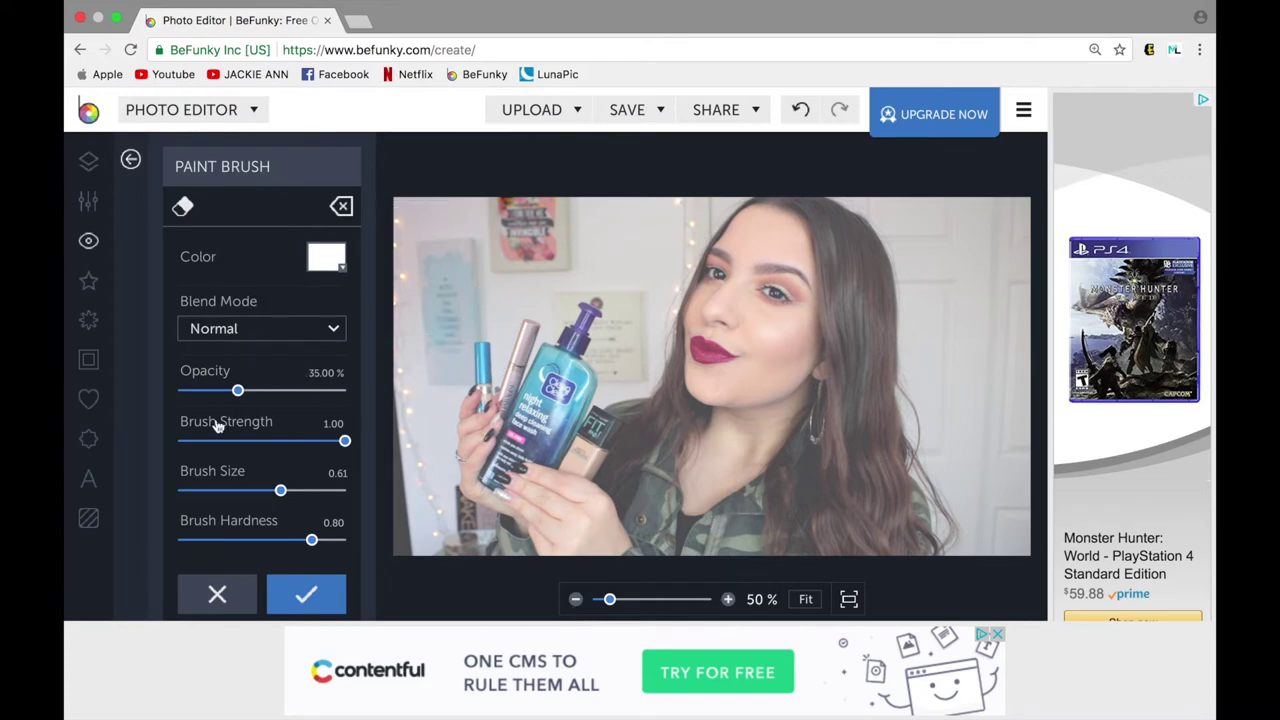
Erase the white paint overlay from the woman's face, hair, jacket and hand, reducing the brush size for the edges
left_click(182, 207)
mouse_move(755, 350)
left_mouse_down()
mouse_move(738, 532)
mouse_move(718, 516)
mouse_move(815, 480)
left_mouse_up()
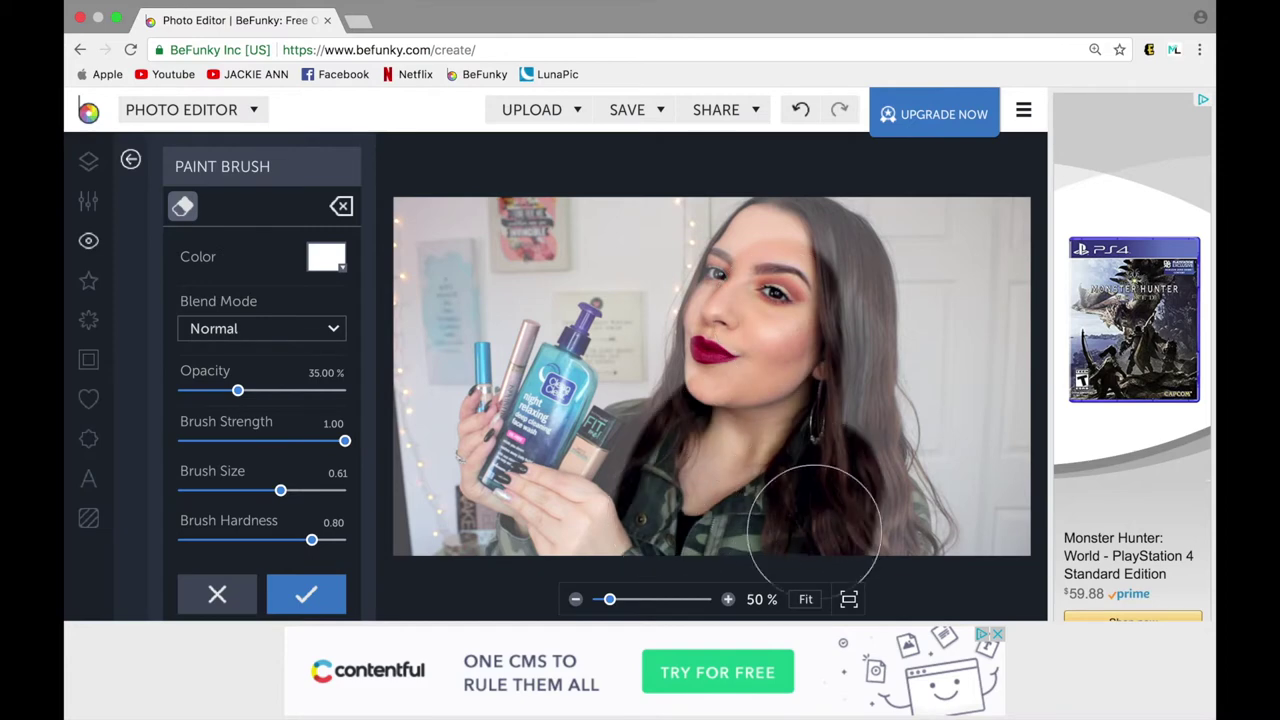
left_click(234, 490)
mouse_move(785, 215)
left_mouse_down()
mouse_move(842, 228)
mouse_move(832, 270)
mouse_move(863, 543)
left_mouse_up()
left_click(249, 490)
mouse_move(745, 212)
left_mouse_down()
mouse_move(720, 280)
mouse_move(655, 453)
left_mouse_up()
left_click_drag(829, 237, 900, 545)
mouse_move(595, 488)
left_mouse_down()
mouse_move(513, 473)
mouse_move(579, 507)
mouse_move(517, 463)
mouse_move(486, 359)
mouse_move(559, 565)
mouse_move(686, 410)
left_mouse_up()
Clean up the white overlay around the held products using brush sizes 0.19, 0.35 and 0.25
left_click(209, 490)
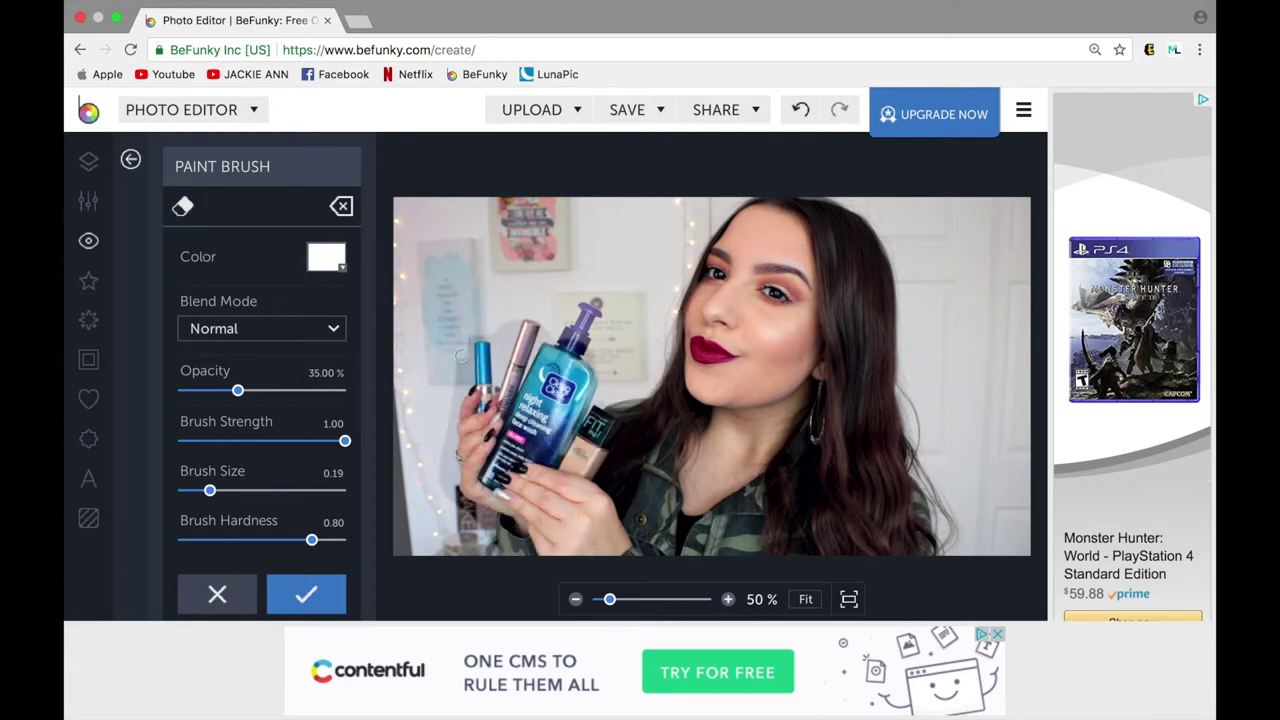
left_click(237, 490)
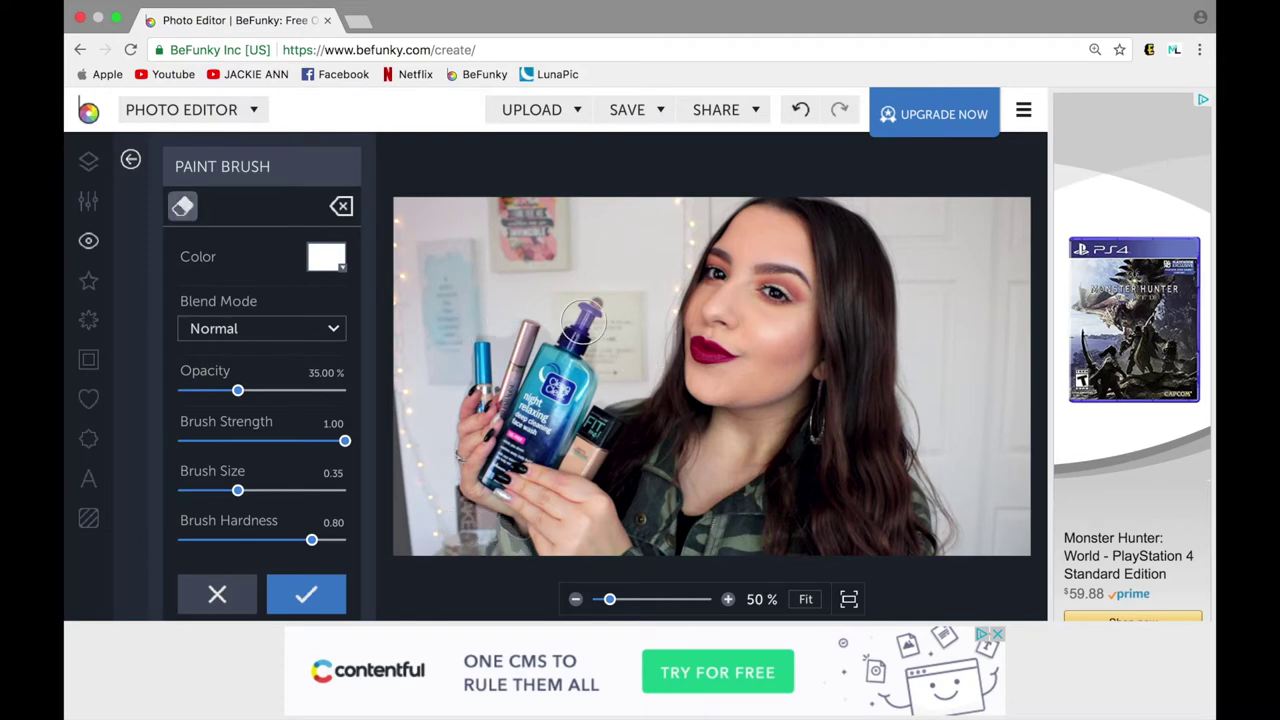
left_click(221, 490)
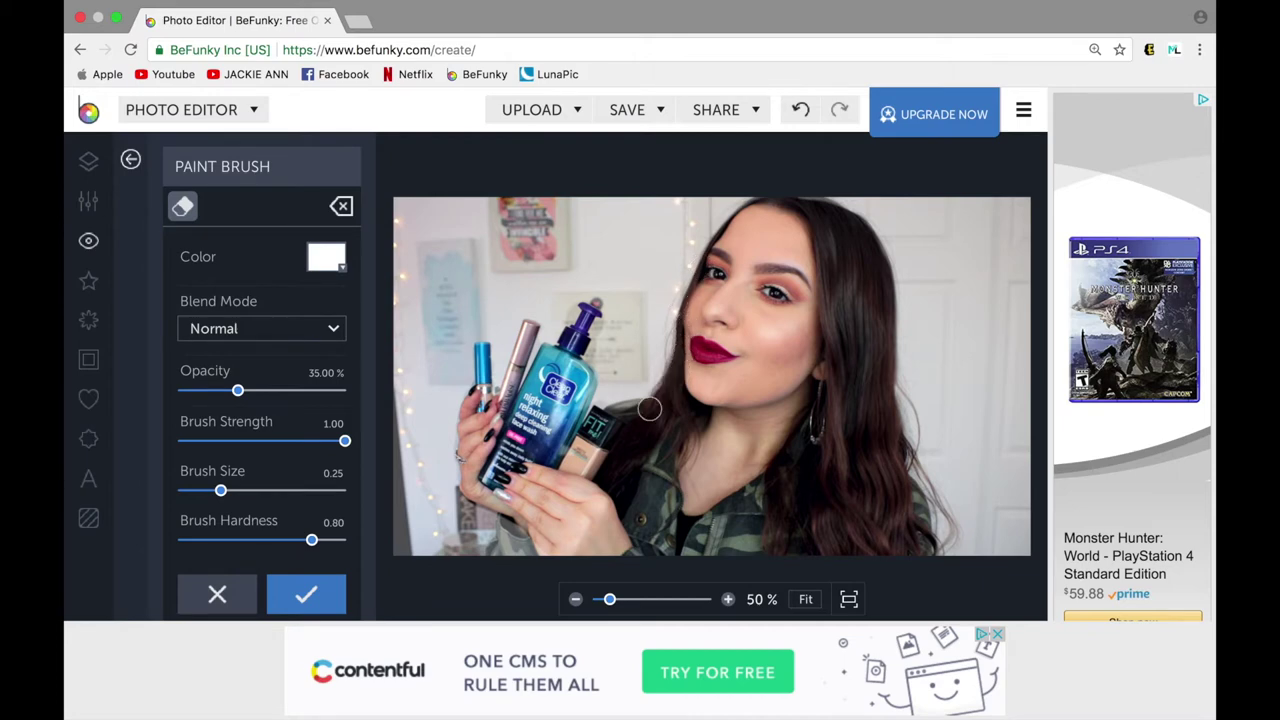
Raise the white paint's opacity to 88% and paint over the missed background along the outer edge of the hair
left_click_drag(238, 397, 325, 397)
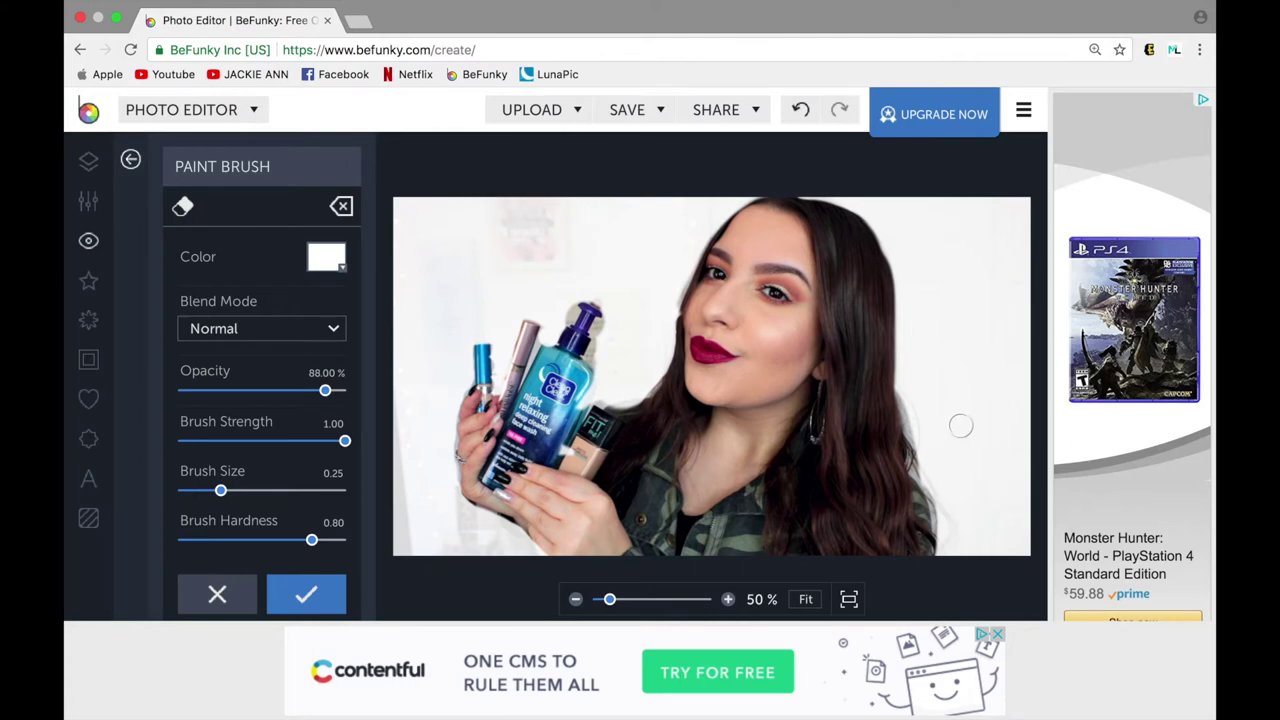
left_click_drag(919, 444, 942, 568)
left_click(182, 206)
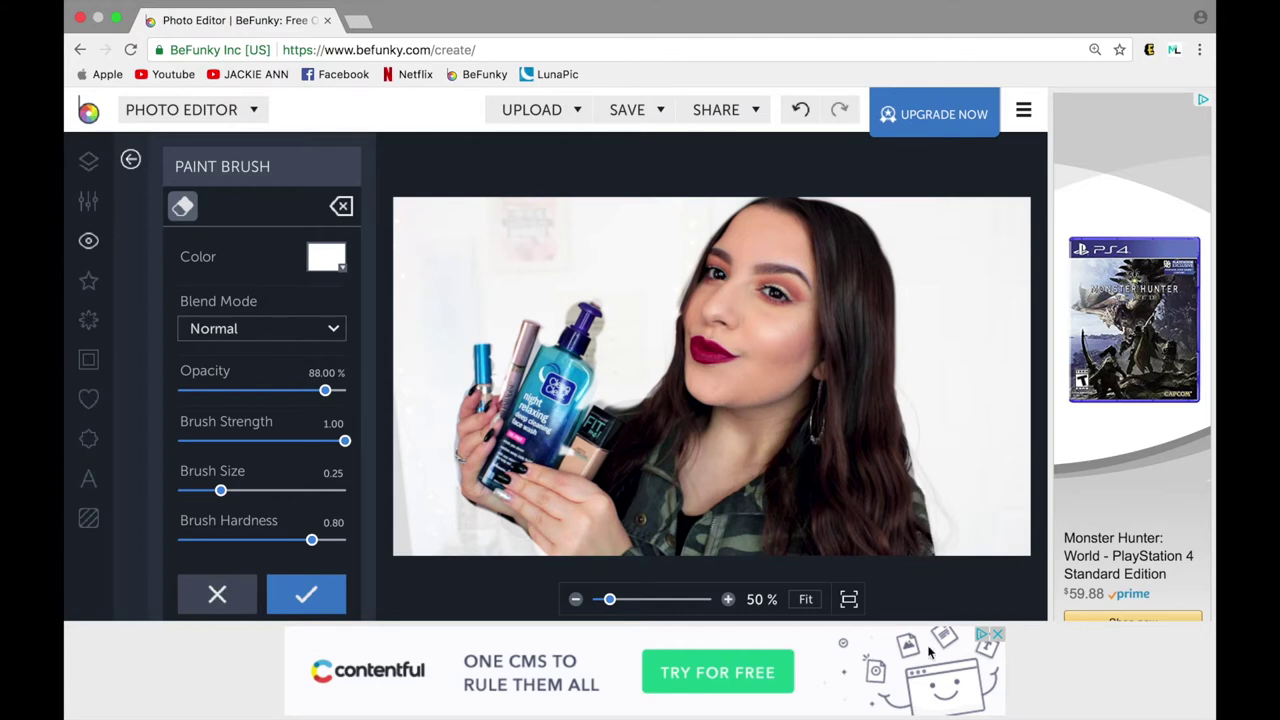
Lower the white paint's opacity to 35% and apply the Paint Brush edit
mouse_move(224, 390)
left_mouse_down()
mouse_move(209, 390)
mouse_move(265, 393)
mouse_move(249, 395)
left_mouse_up()
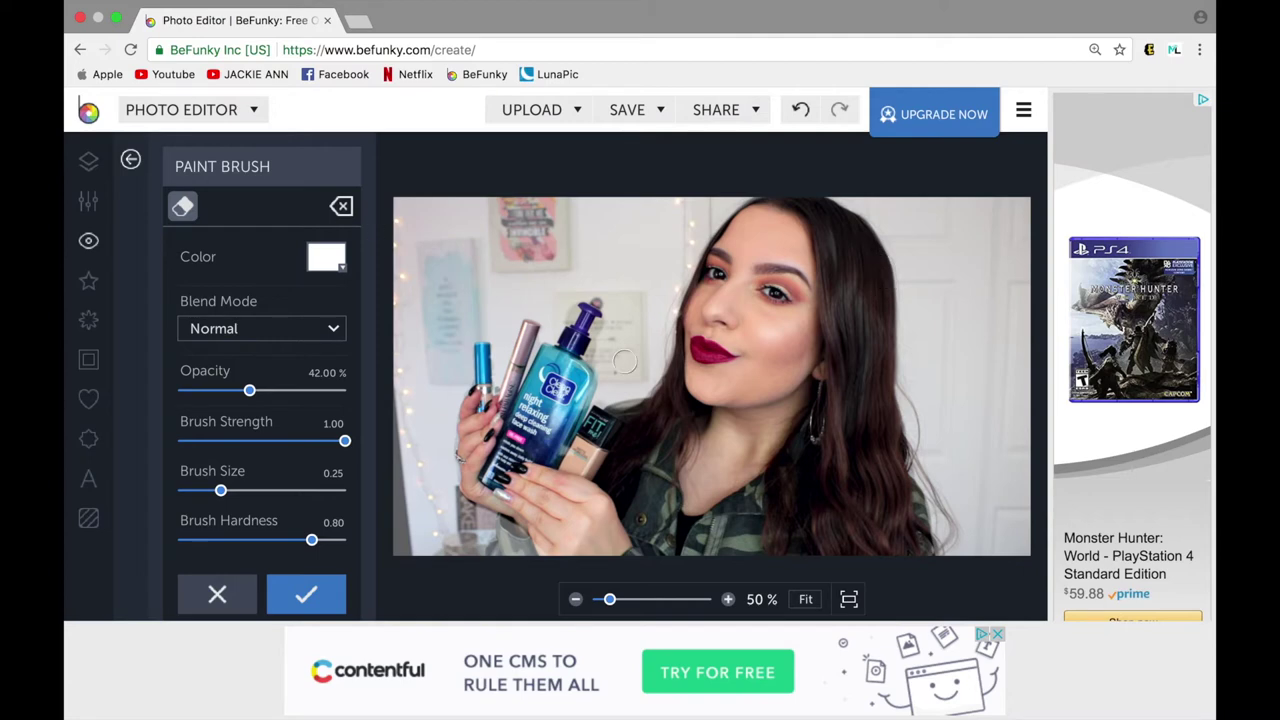
left_click(181, 207)
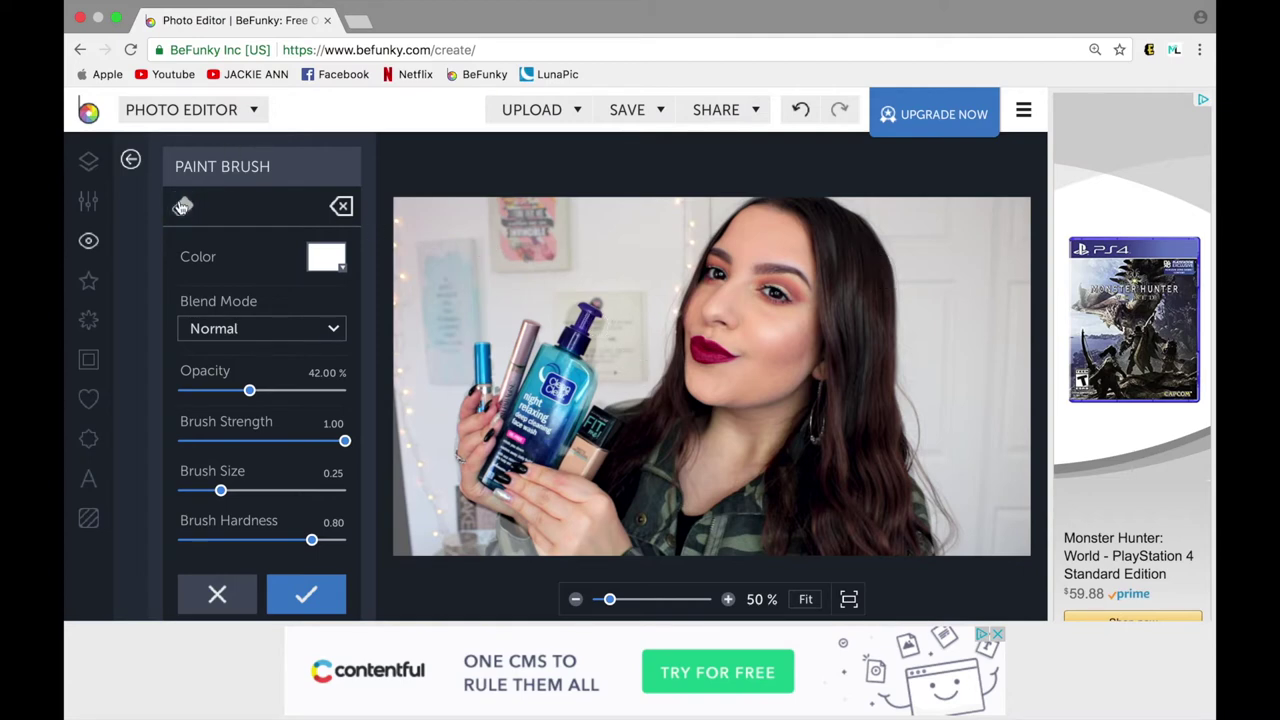
mouse_move(249, 392)
left_mouse_down()
mouse_move(204, 392)
mouse_move(234, 398)
left_mouse_up()
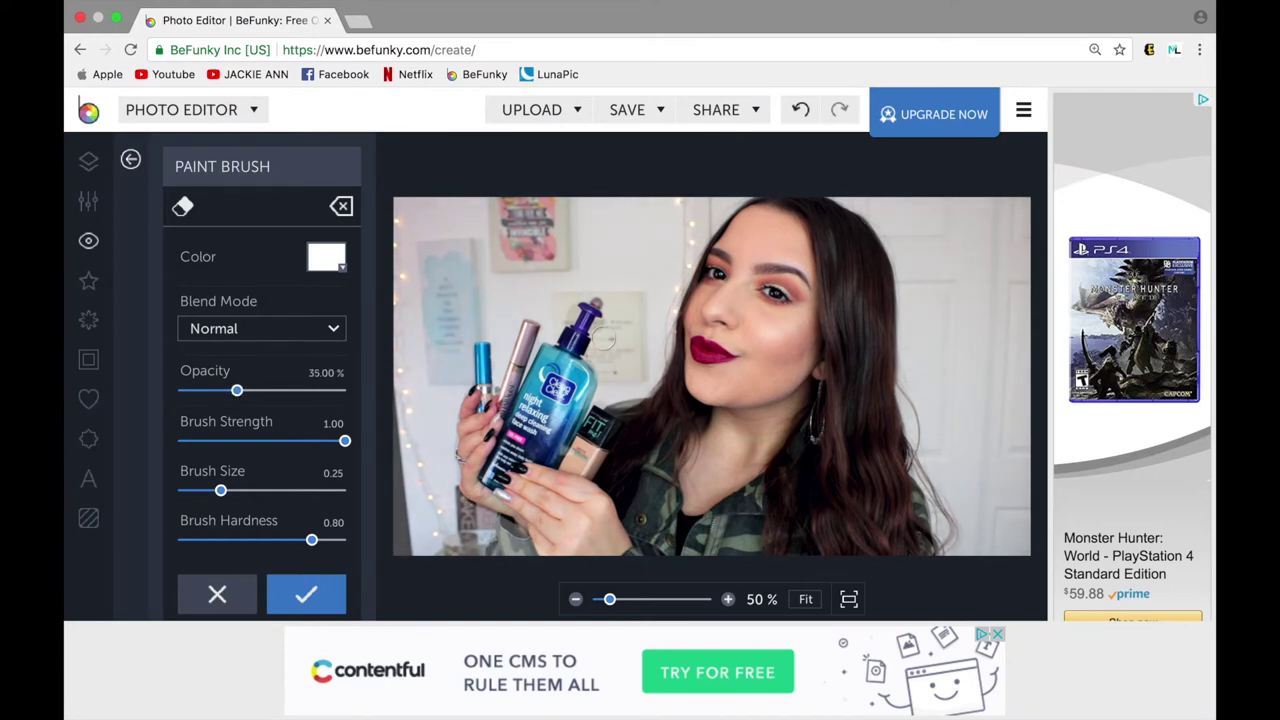
left_click(306, 594)
Undo and redo the Paint Brush edit twice to compare the background before and after whitening
left_click(800, 109)
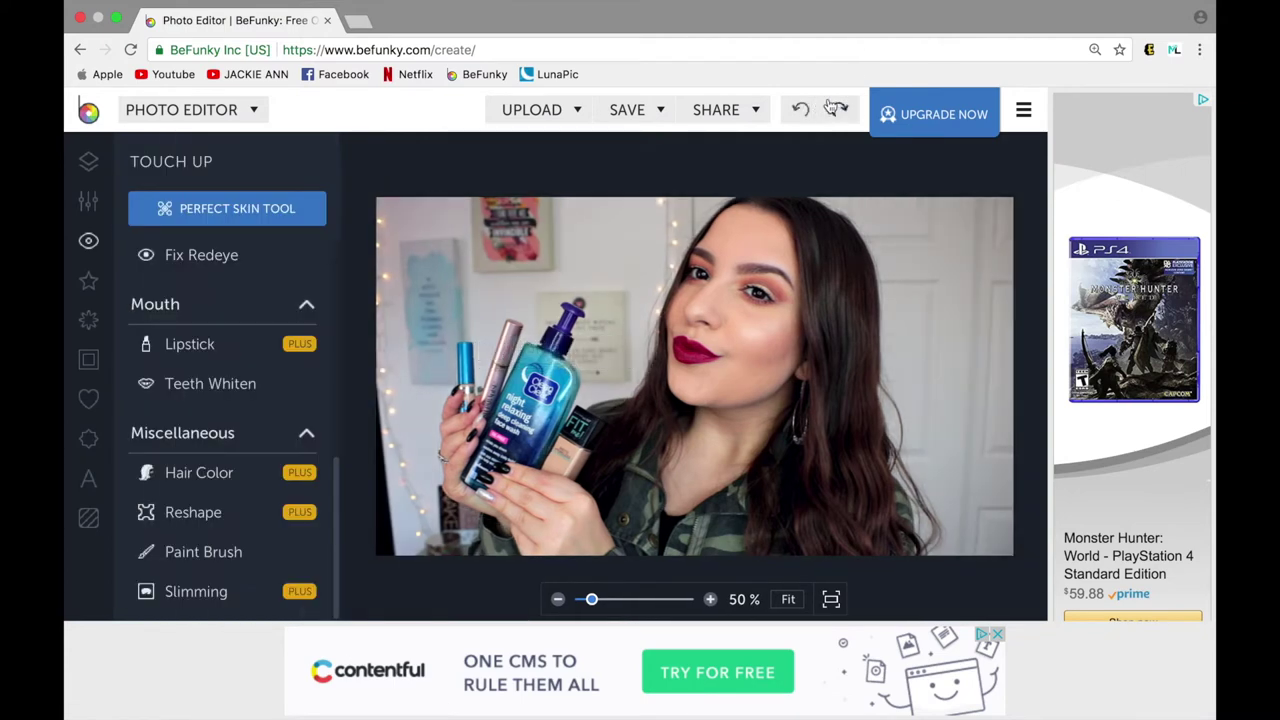
left_click(840, 110)
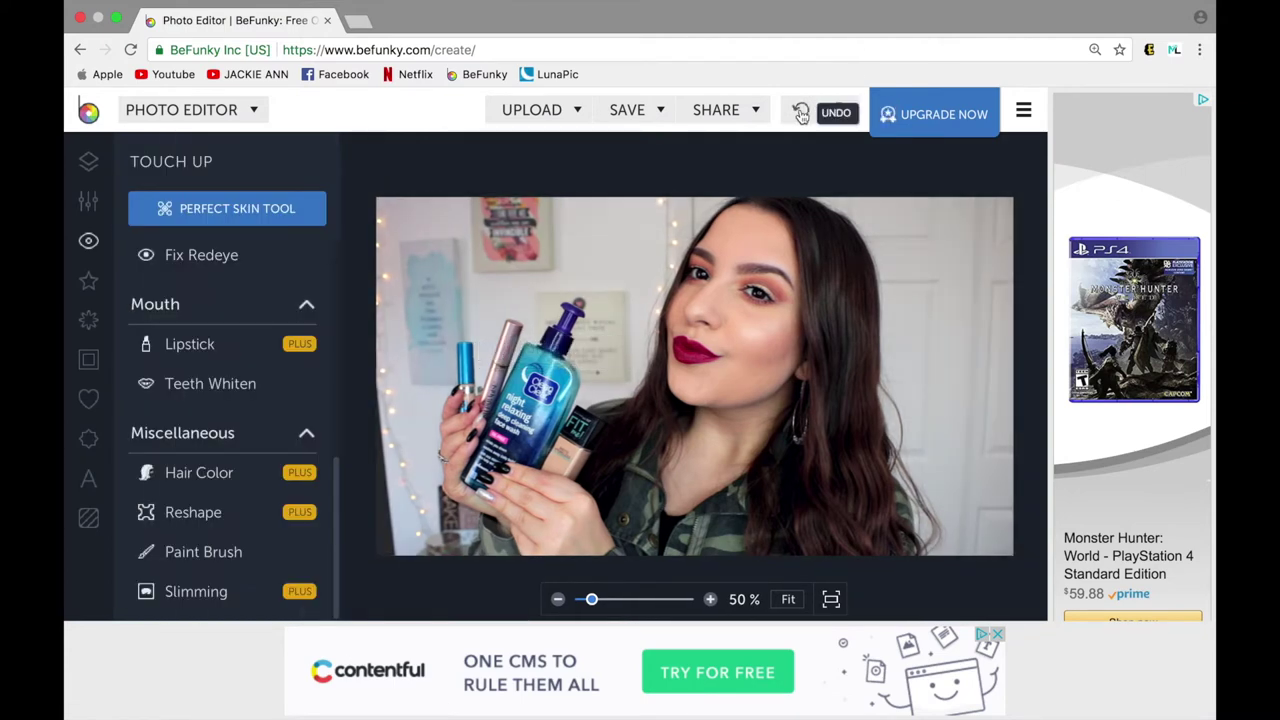
left_click(801, 113)
left_click(841, 113)
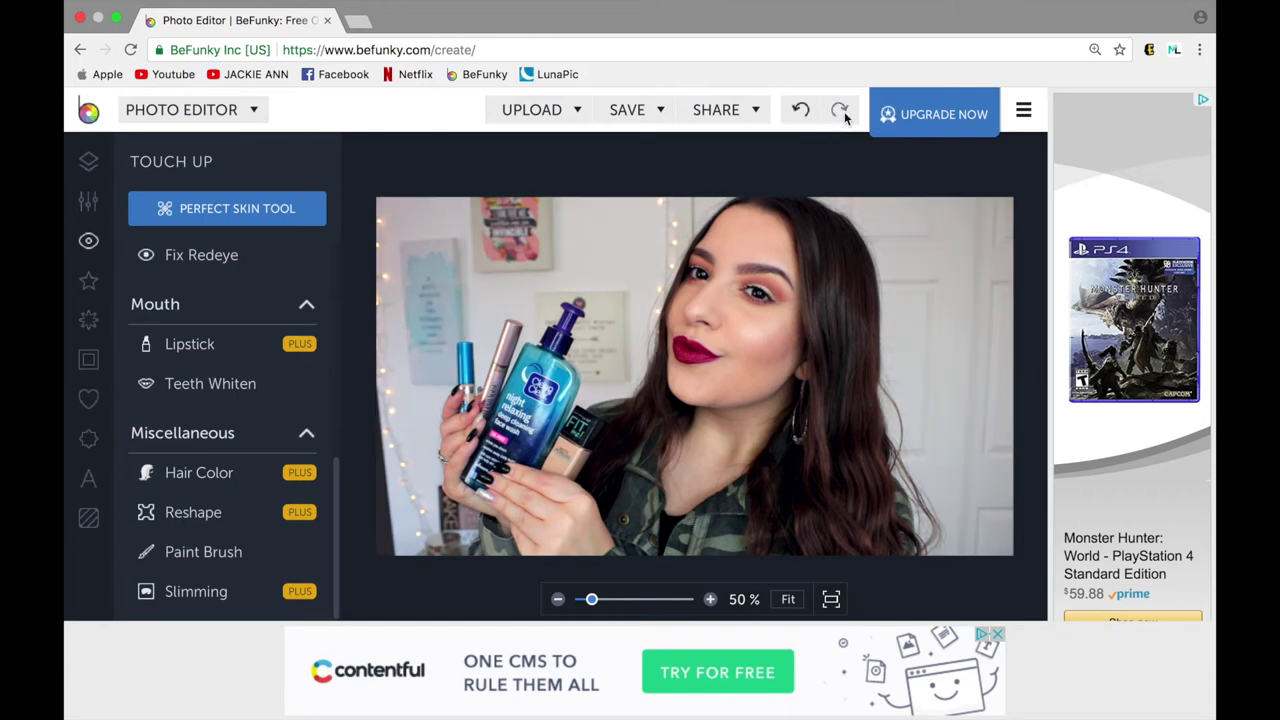
Add a text layer reading "EMPTIES" to the thumbnail
left_click(88, 482)
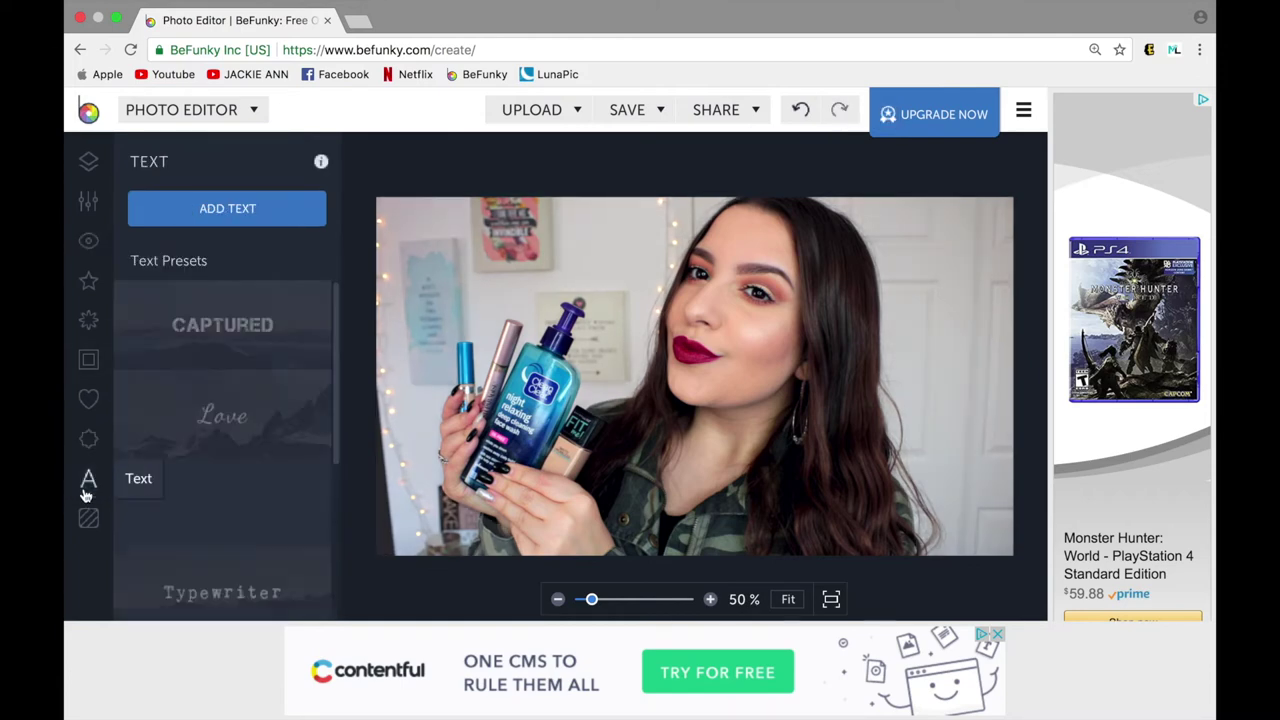
left_click(200, 212)
double_click(604, 388)
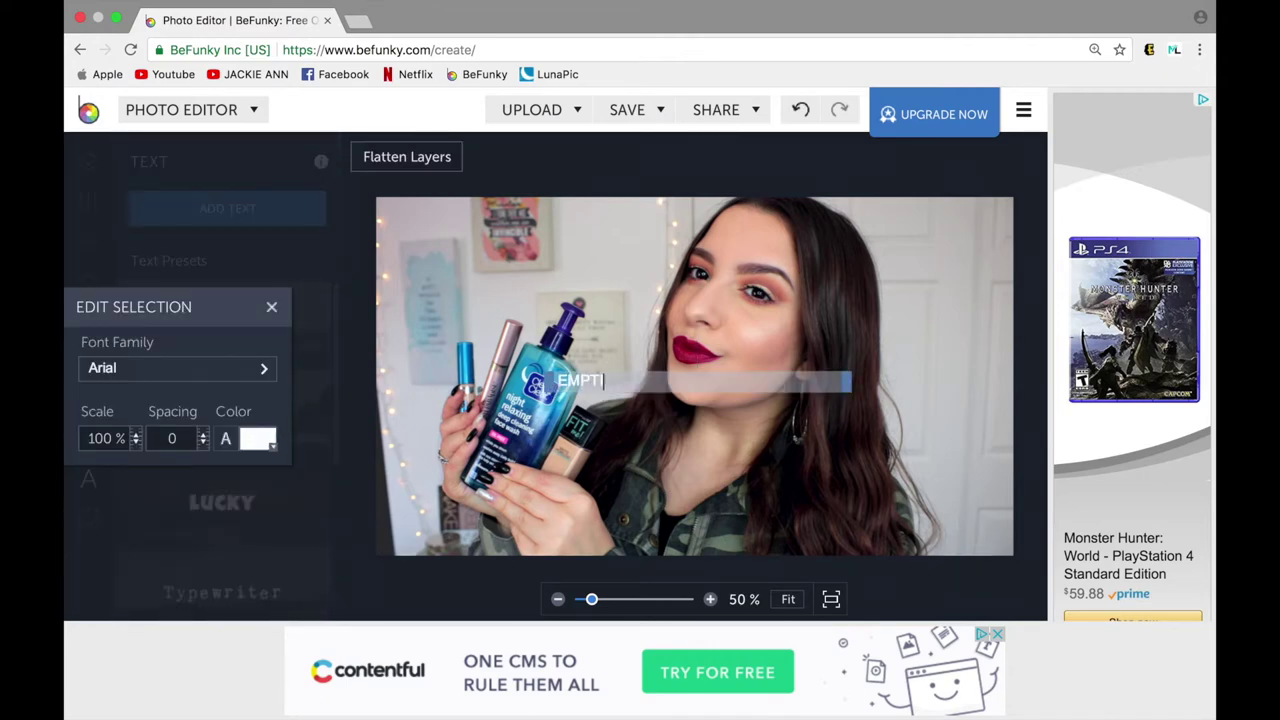
Change the font of the EMPTIES text to Bebas Neue
left_click_drag(644, 383, 452, 370)
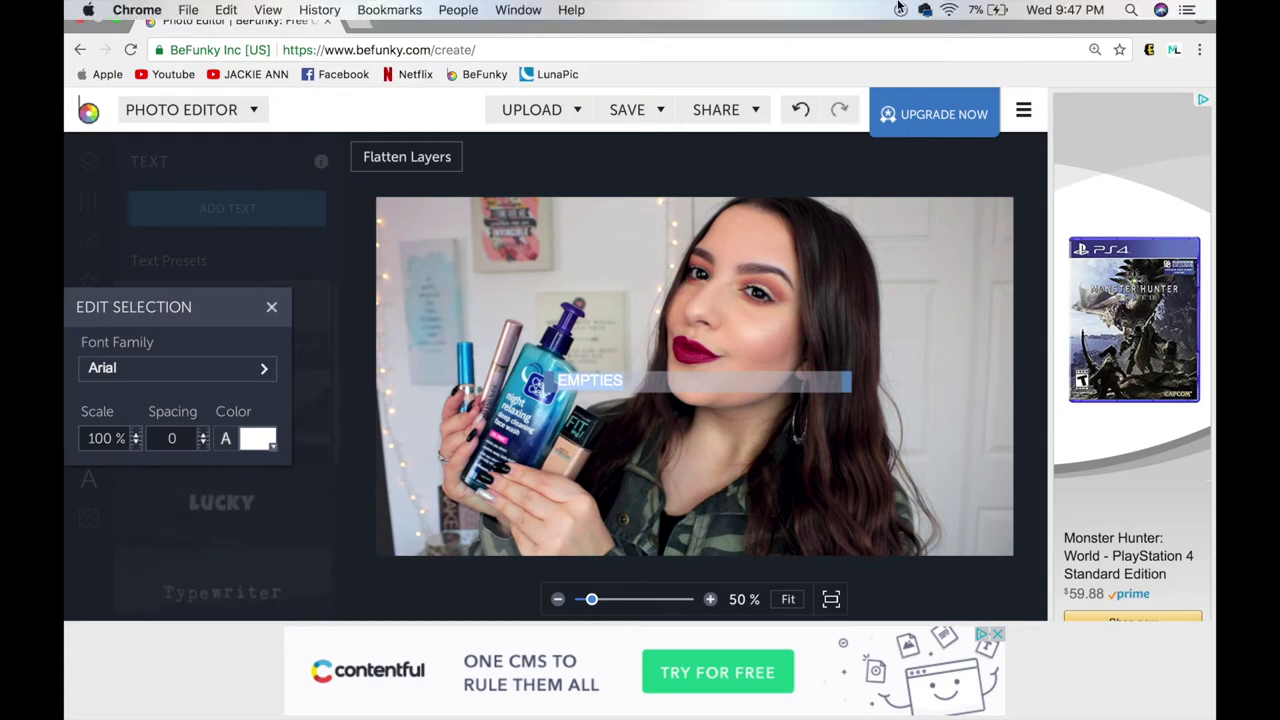
left_click(136, 372)
left_click(345, 172)
scroll(370, 350, "down", 5)
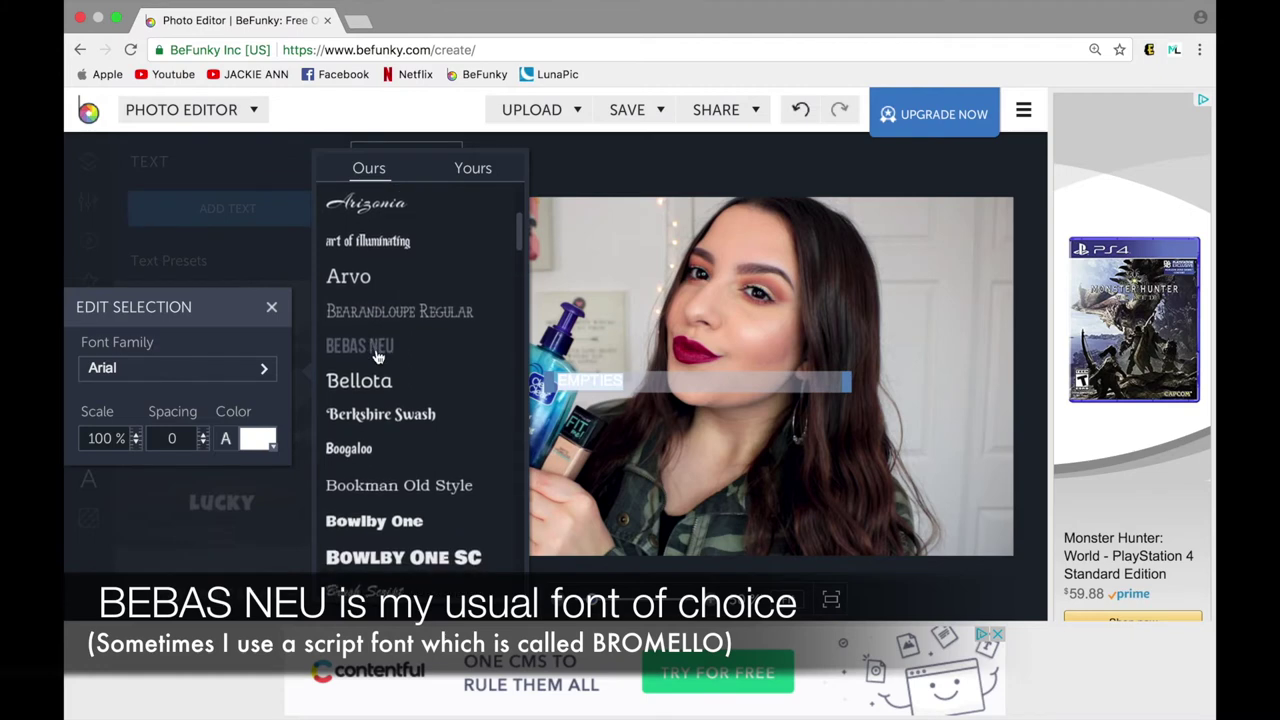
left_click(378, 356)
left_click(583, 410)
left_click(563, 388)
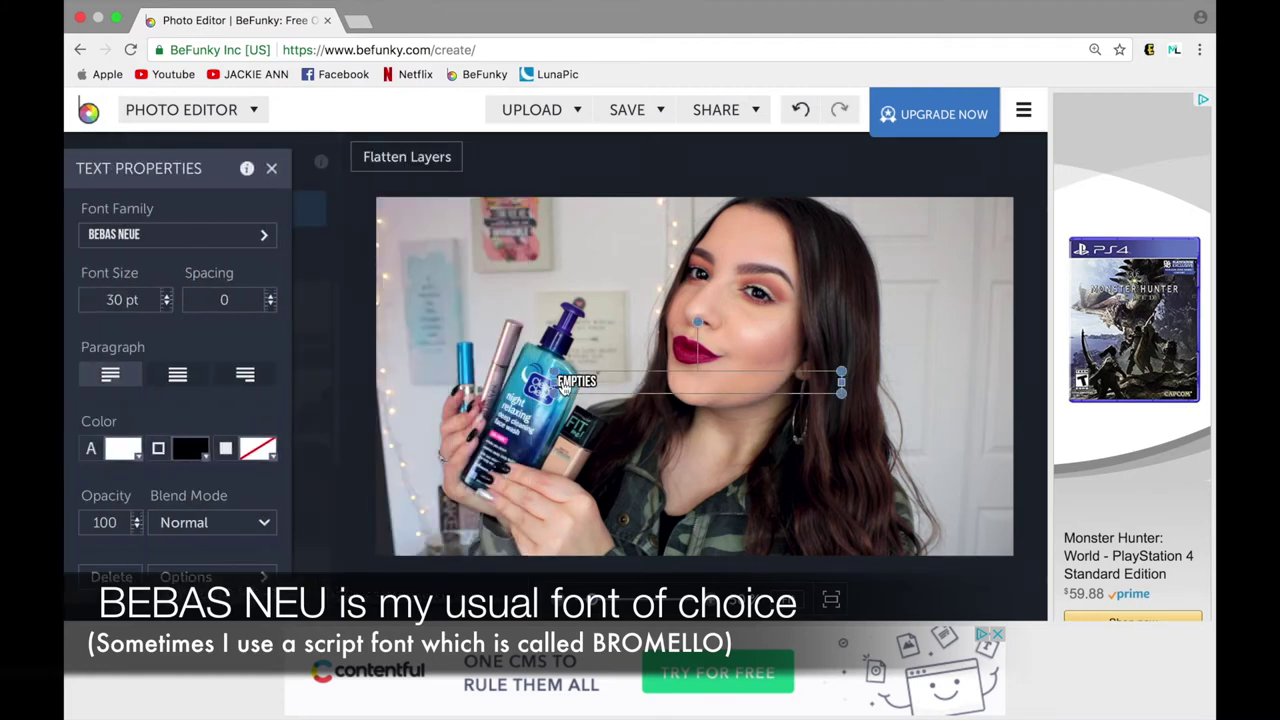
Enlarge the EMPTIES text to 150 pt, tilt it slightly counter-clockwise and place it in the photo's upper-left corner above the products
left_click_drag(553, 381, 574, 296)
left_click_drag(683, 350, 522, 276)
left_click_drag(535, 163, 522, 165)
left_click_drag(524, 274, 528, 274)
left_click_drag(534, 163, 543, 162)
left_click_drag(688, 303, 705, 316)
left_click(705, 330)
left_click_drag(545, 272, 536, 267)
Color the EMPTIES text black
left_click(130, 452)
left_click_drag(297, 526, 423, 677)
left_click(564, 458)
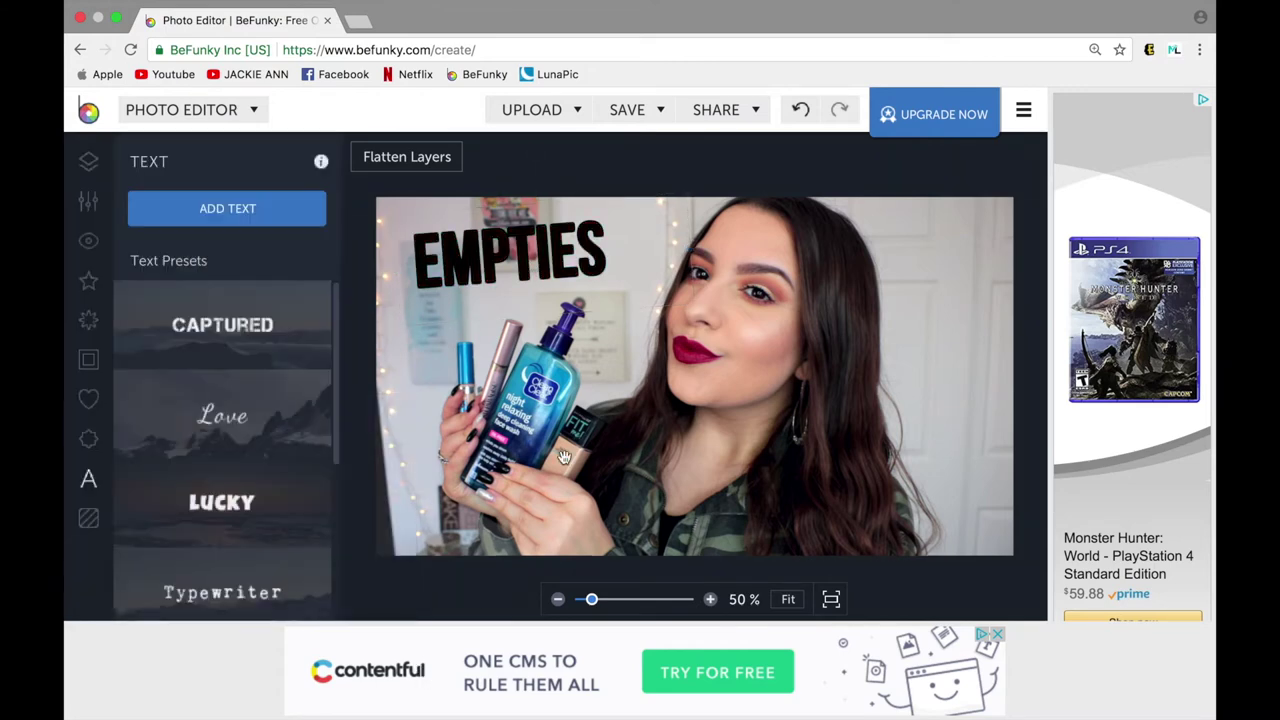
Duplicate the black EMPTIES text and color the copy white (#FFFFFF)
left_click(505, 279)
right_click(489, 260)
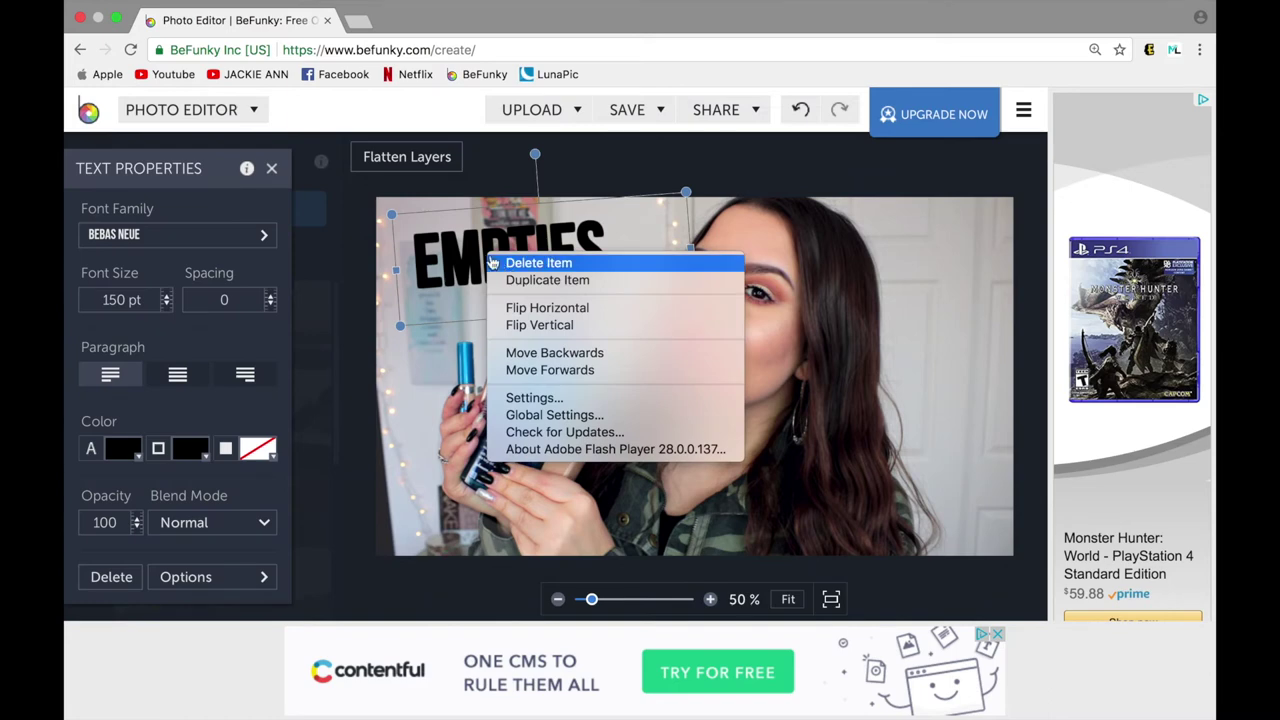
left_click(520, 281)
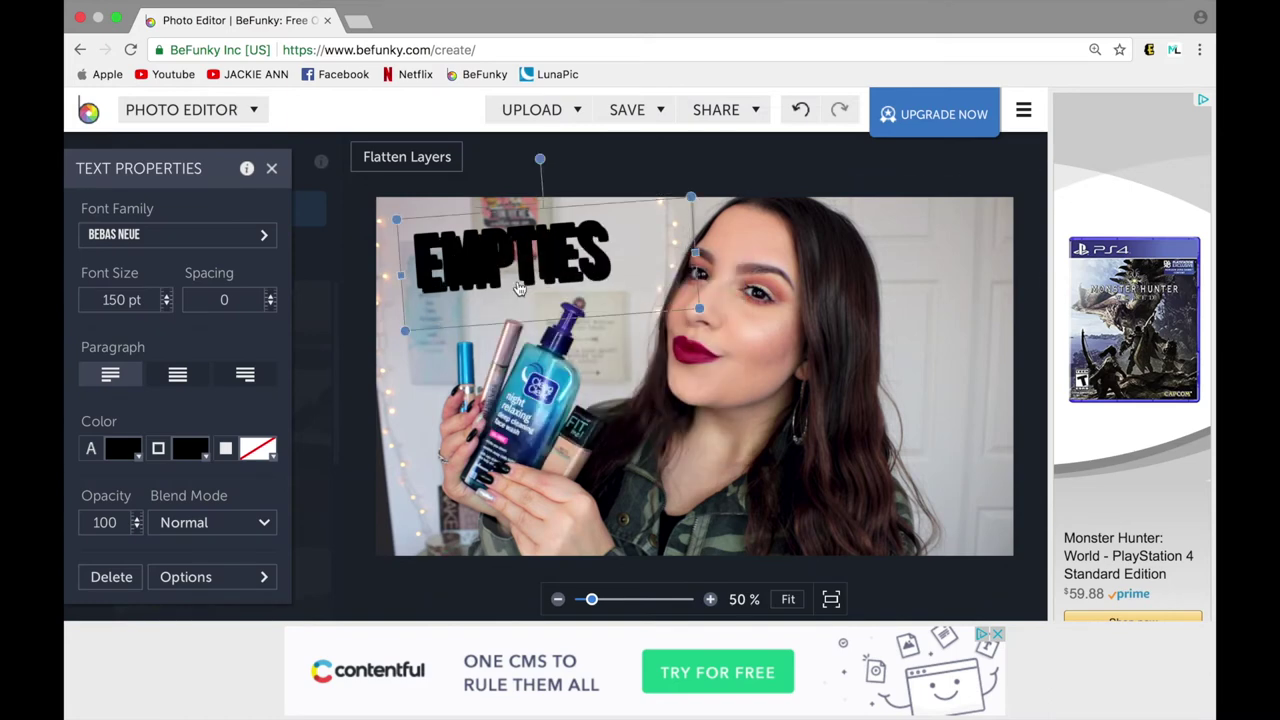
left_click(125, 449)
left_click(191, 488)
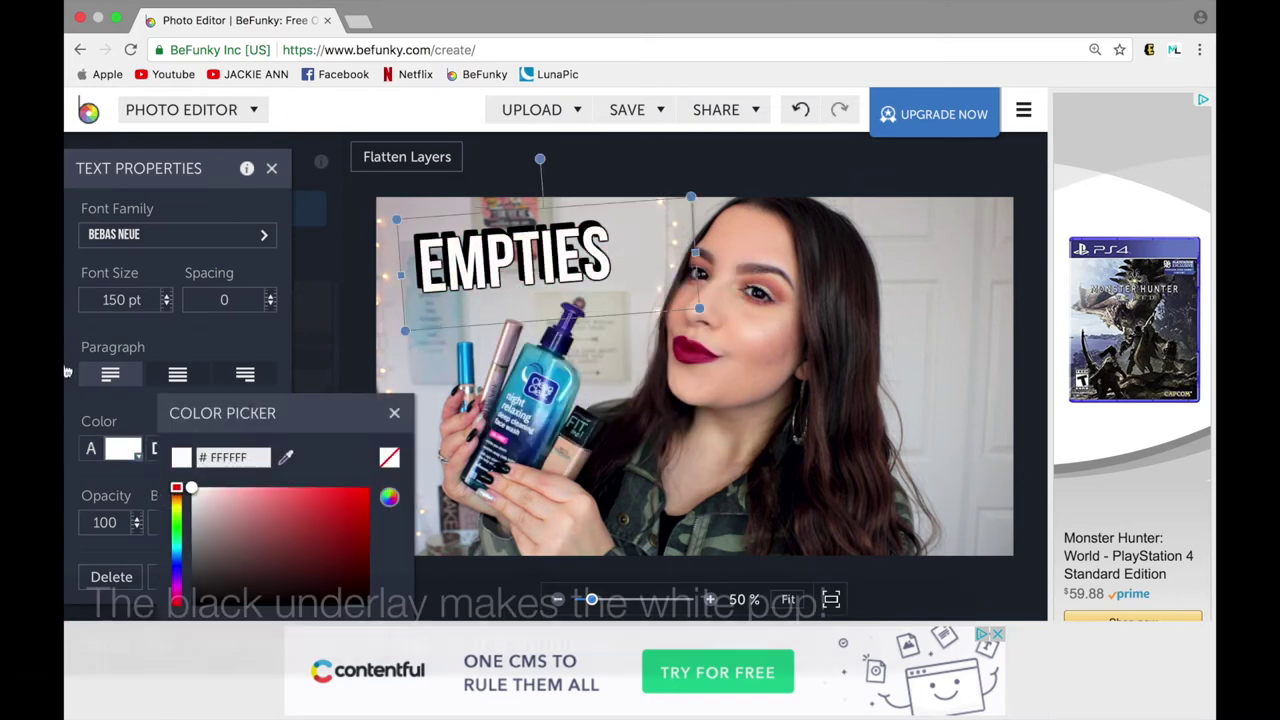
Place the white EMPTIES copy over the black one, slightly offset so the black forms a shadow behind the letters
left_click_drag(468, 219, 474, 262)
left_click(508, 352)
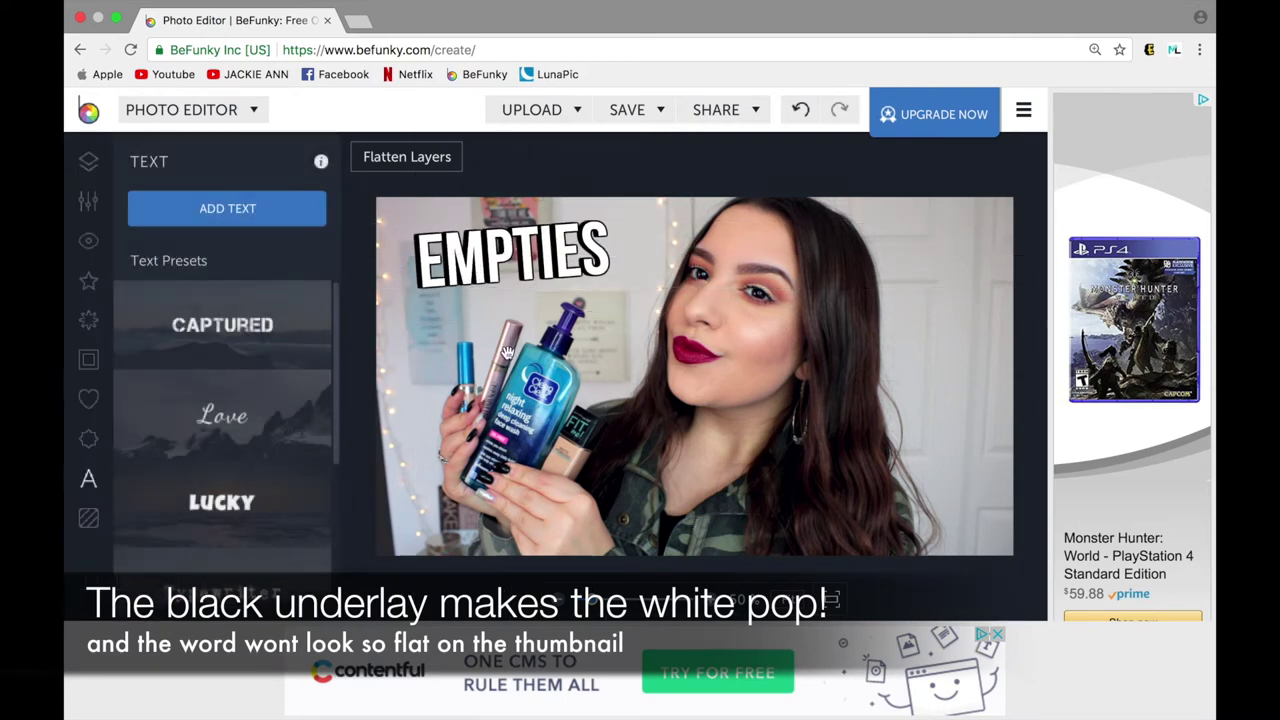
left_click_drag(472, 249, 464, 250)
left_click(468, 440)
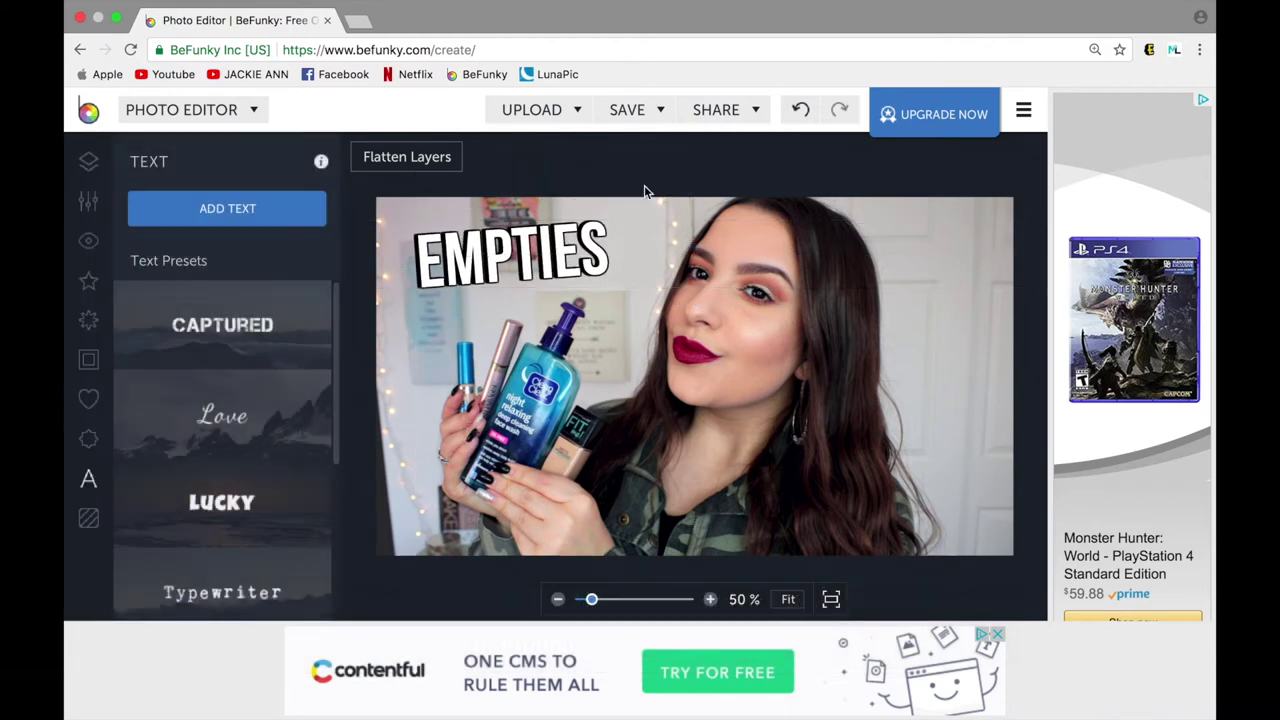
Save the image to the computer's Desktop as a JPG named "EMPTIES THUMBNAIL!" at quality 90
left_click(643, 119)
left_click(645, 146)
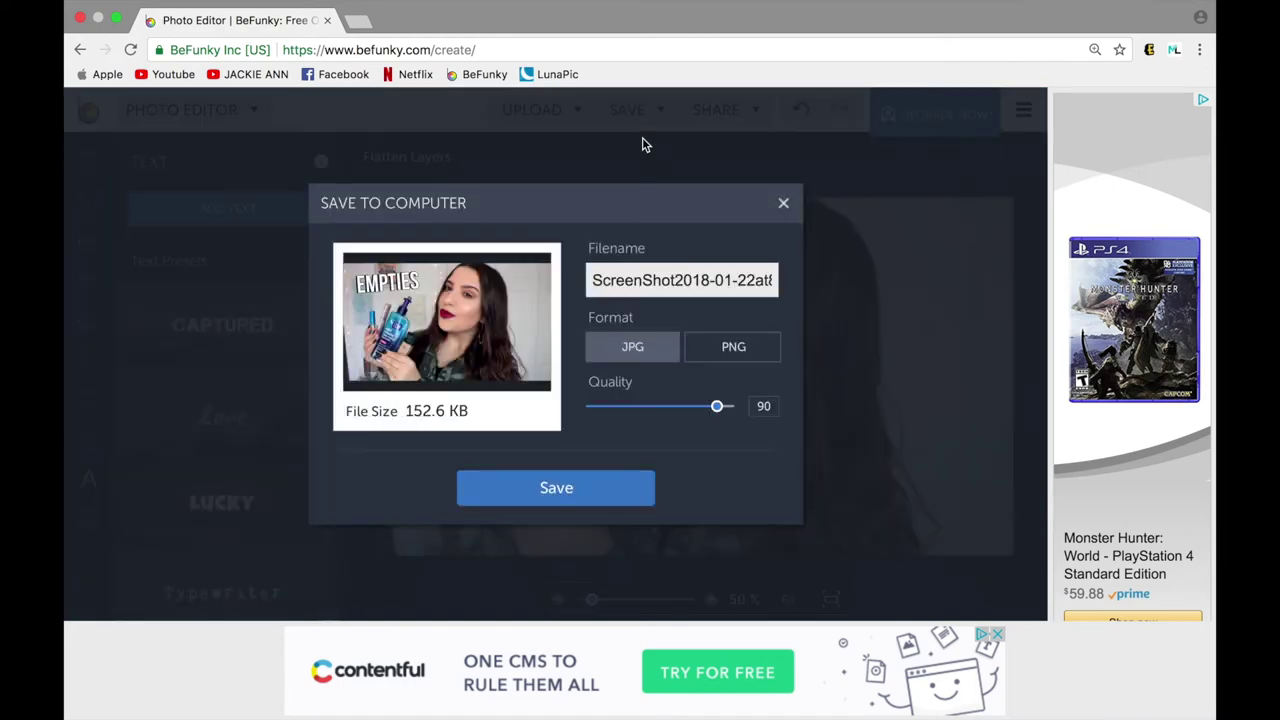
left_click_drag(596, 280, 931, 313)
key("BackSpace")
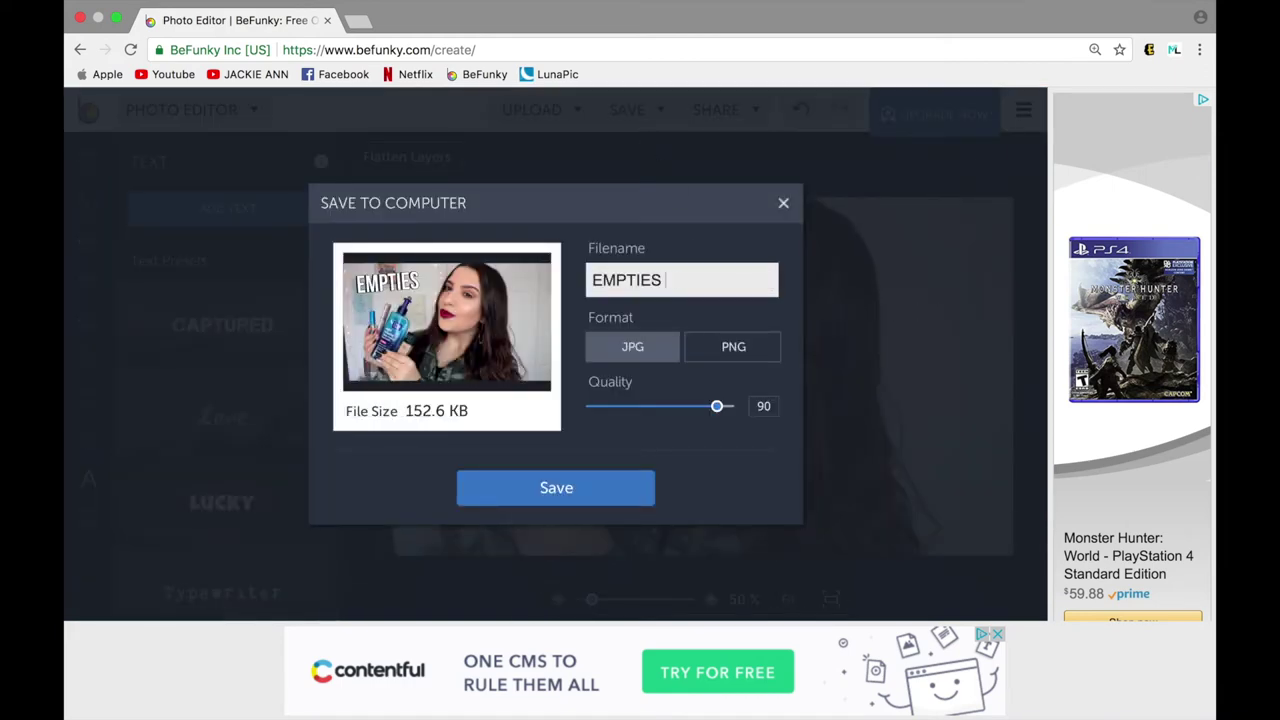
type("EMPTIES THUMBNAIL!")
left_click(640, 491)
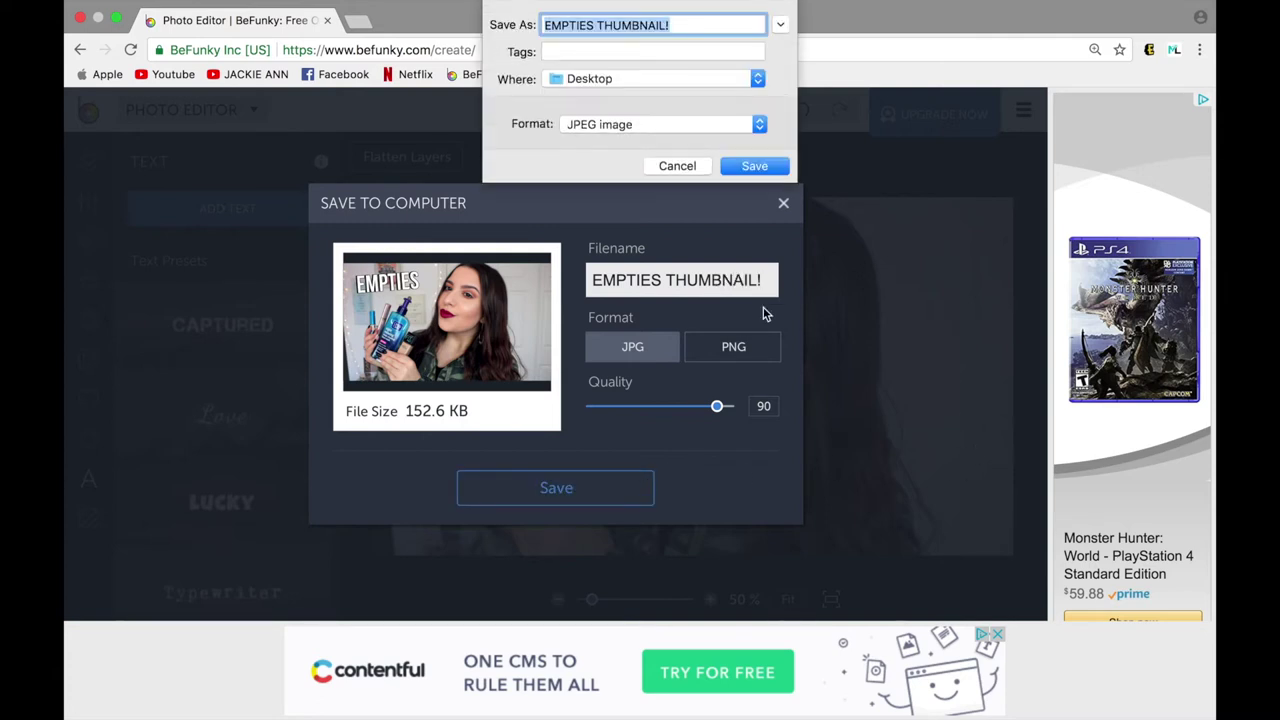
left_click(741, 168)
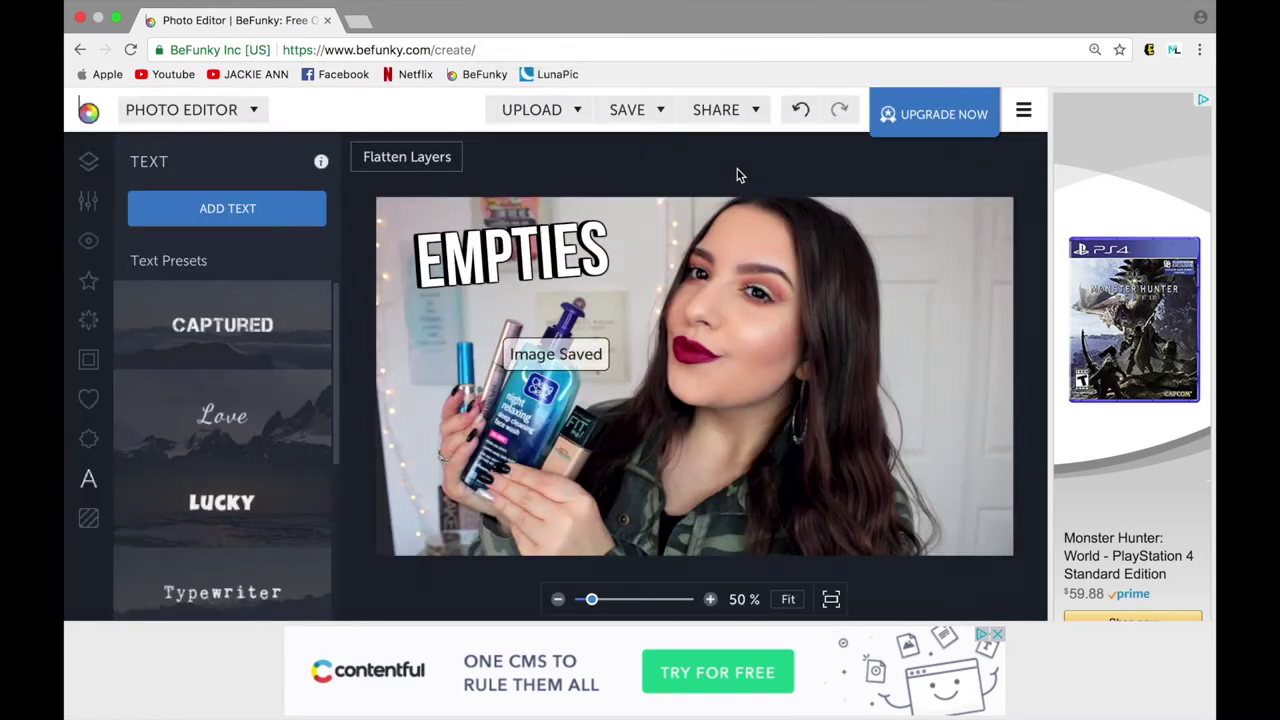
Search Google Images for "heart eyes emoji" in a new browser tab
left_click(362, 44)
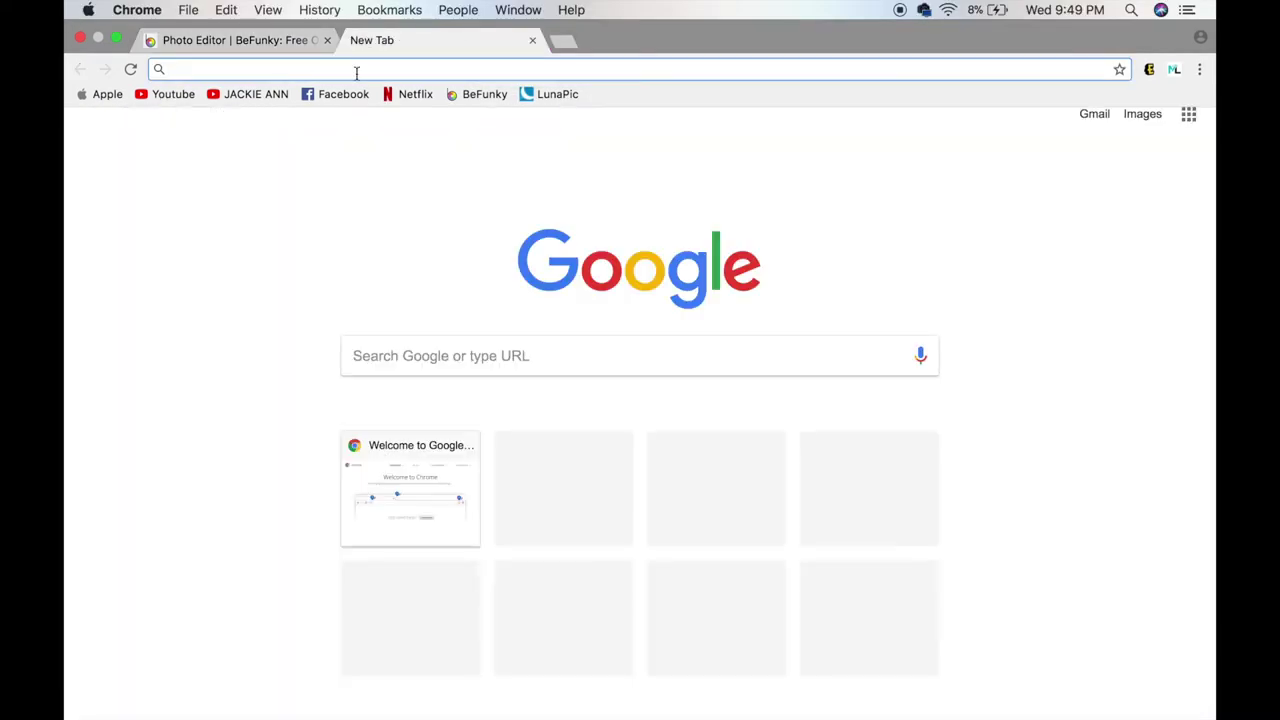
type("heart eye")
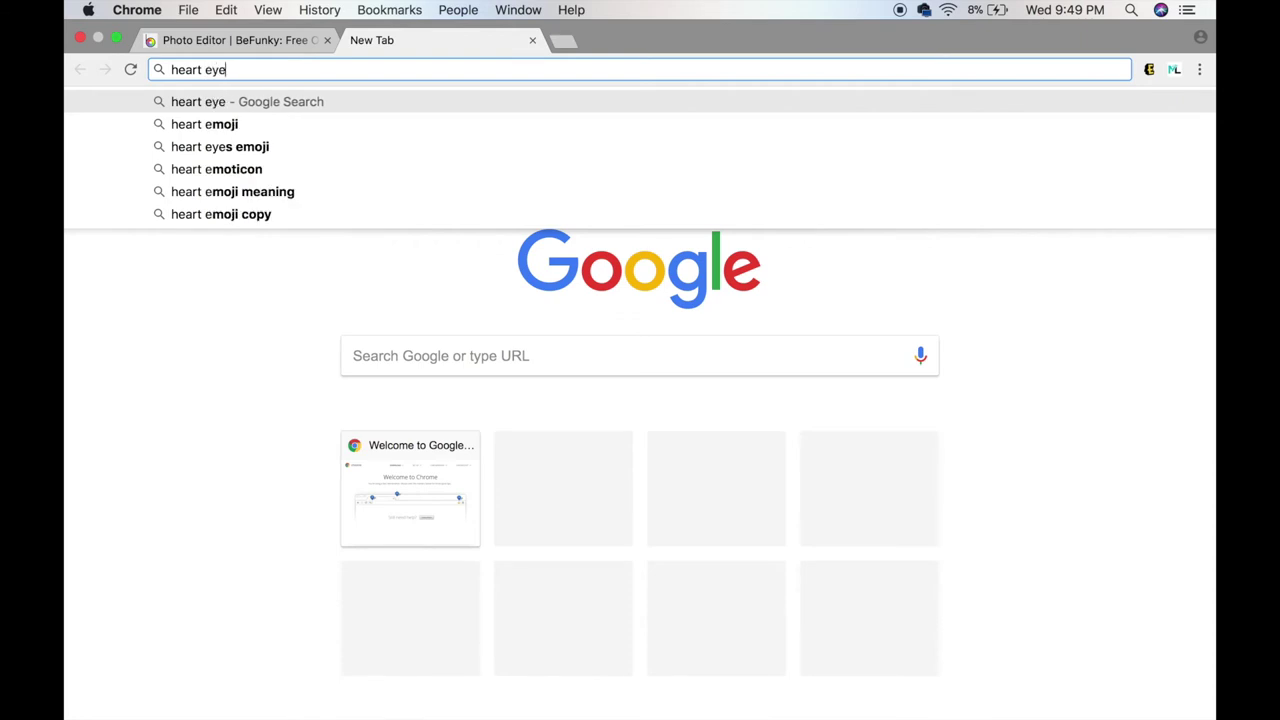
type("s emoji")
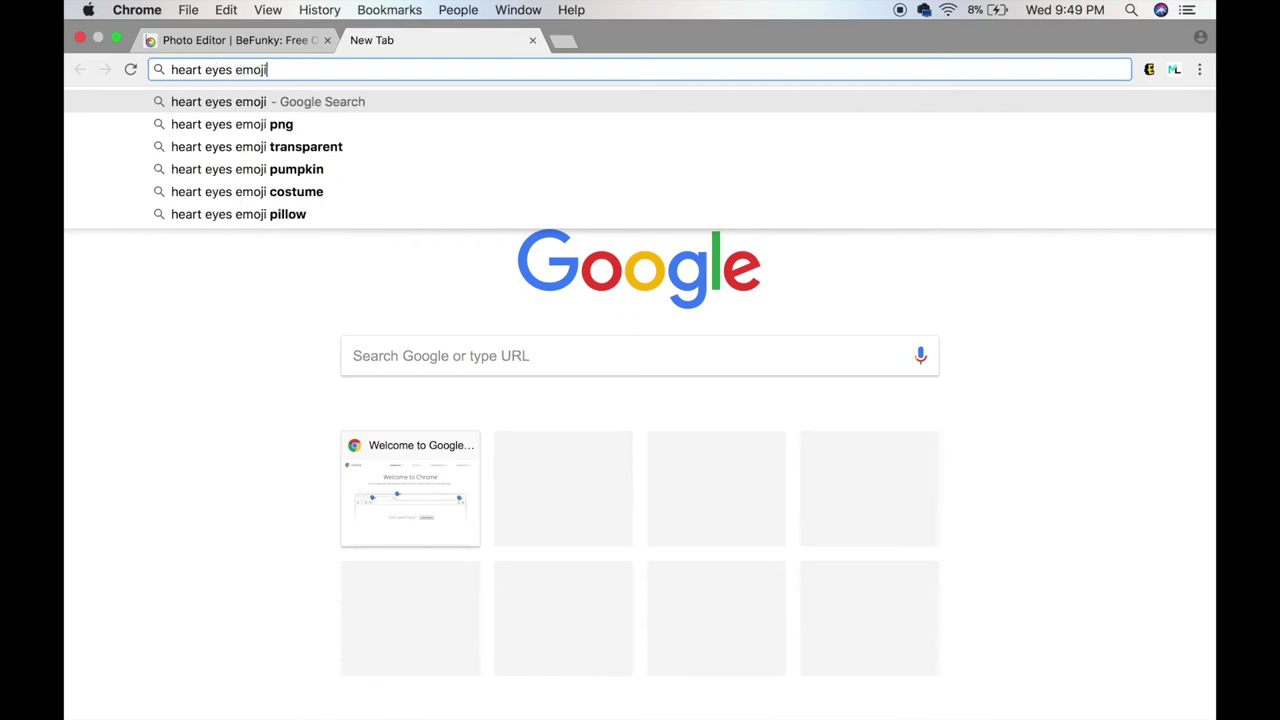
key("Return")
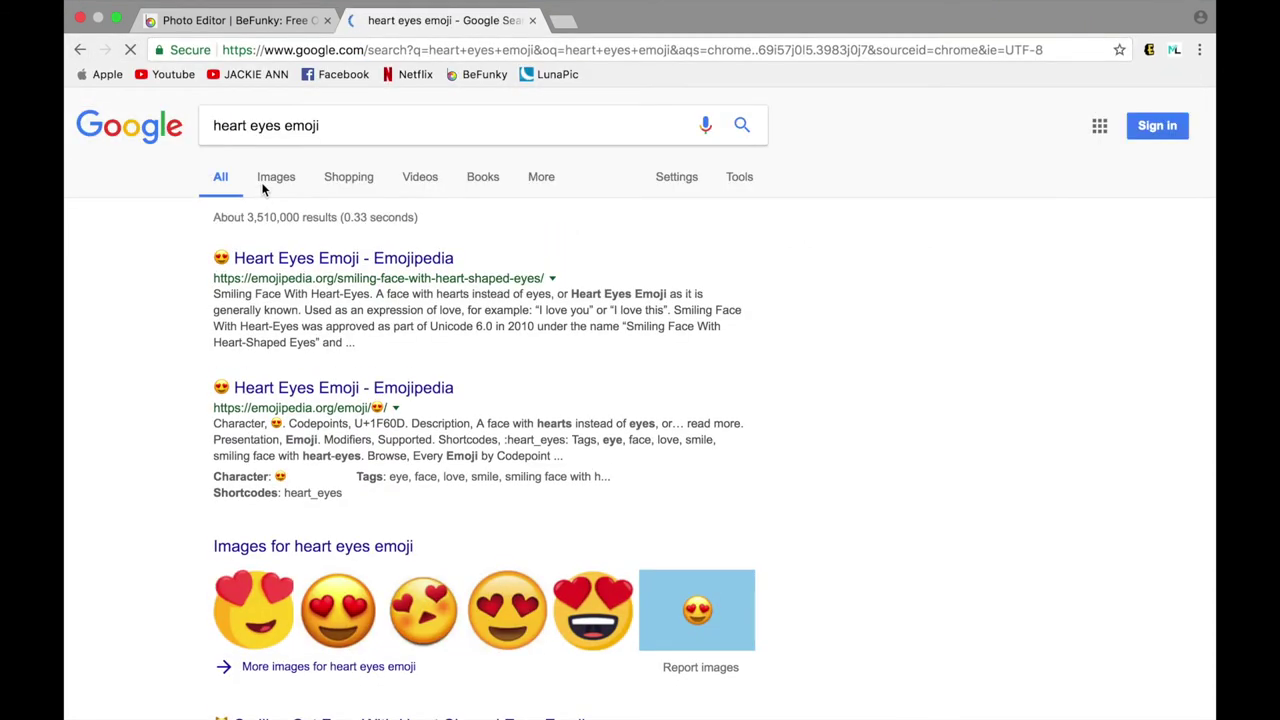
left_click(269, 189)
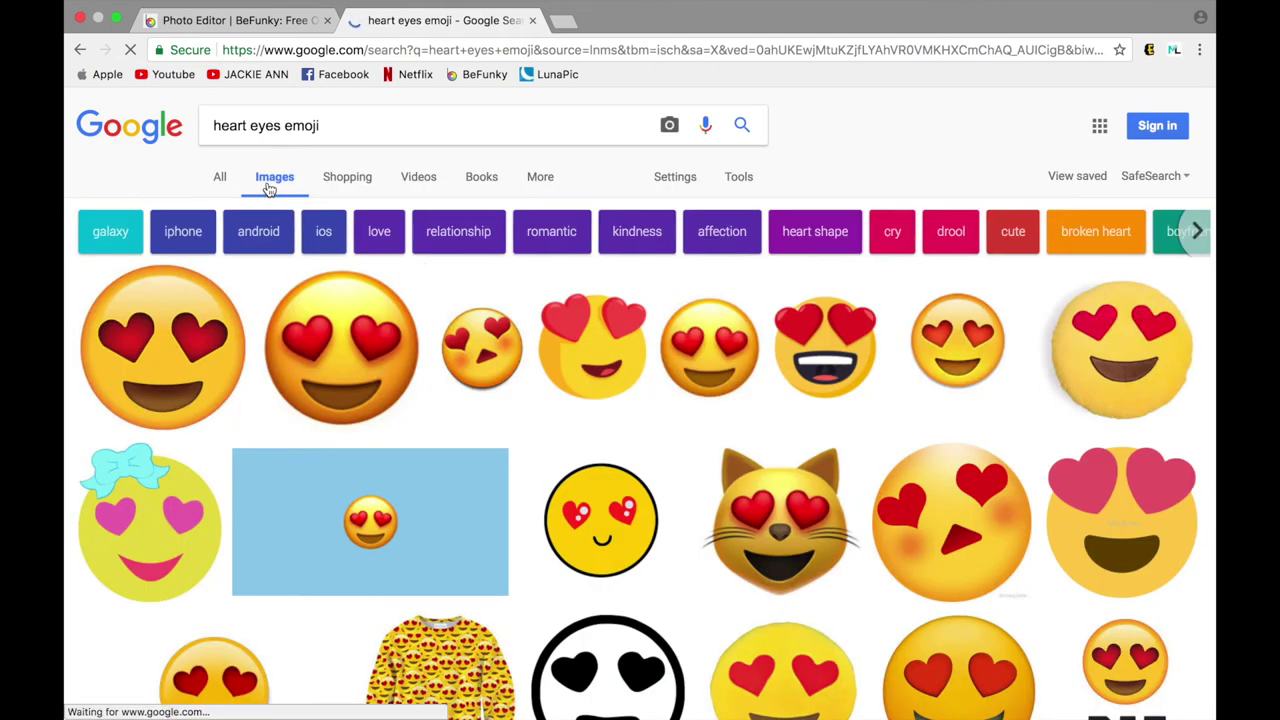
Open the first heart eyes emoji with a transparent background and save it to the Desktop as the PNG image Heart_Eyes_Emoji
left_click(186, 316)
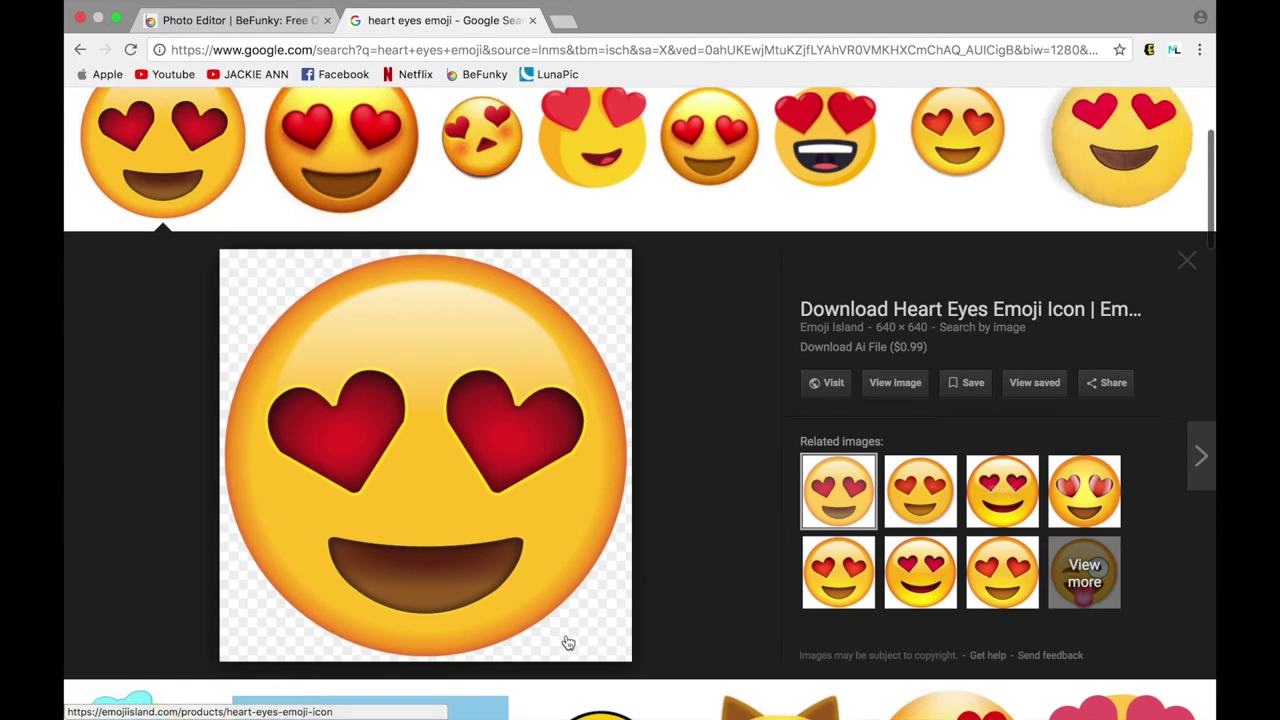
right_click(365, 477)
left_click(456, 604)
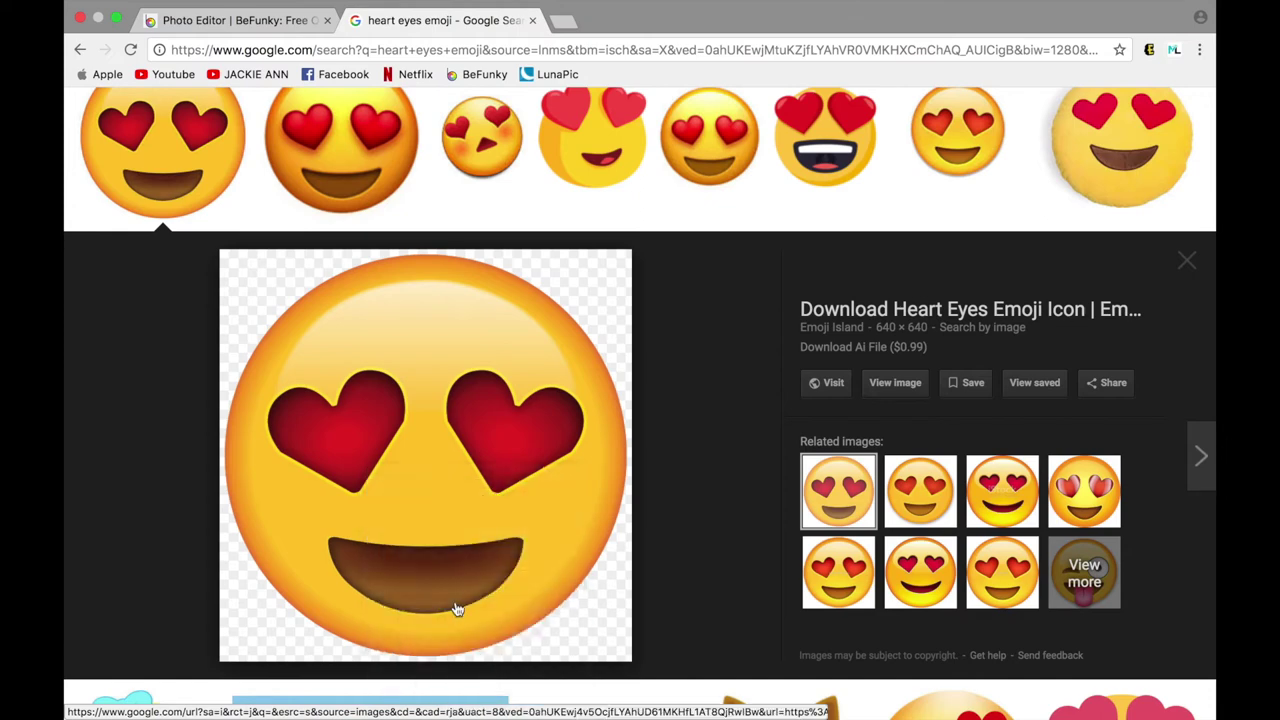
left_click(658, 25)
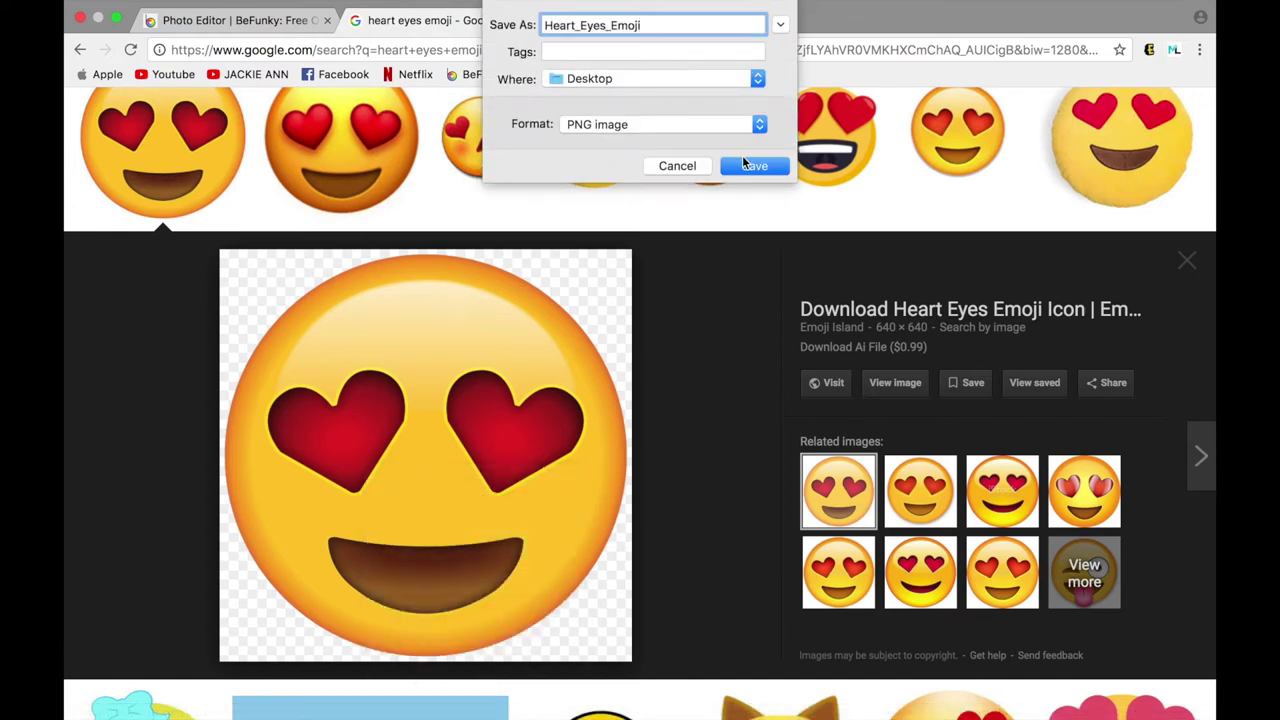
left_click(745, 165)
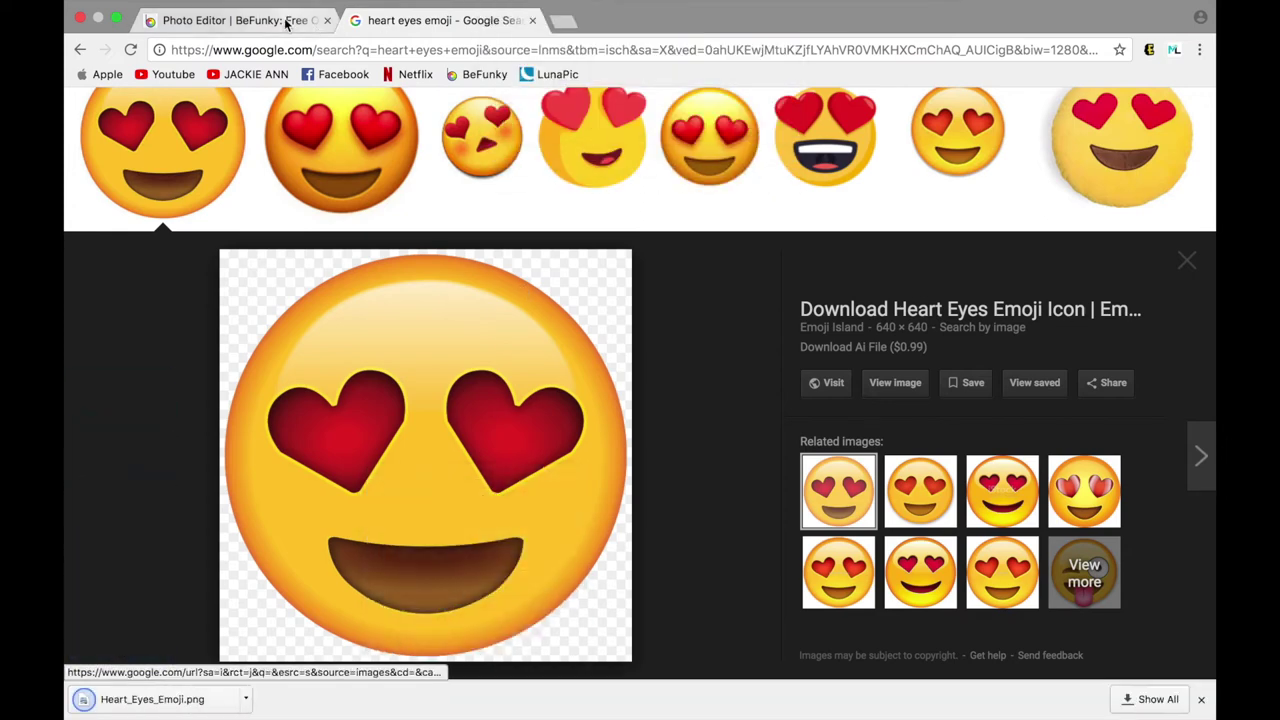
Switch back to the BeFunky photo editor and add Heart_Eyes_Emoji.png from the Desktop as a custom graphic
left_click(286, 22)
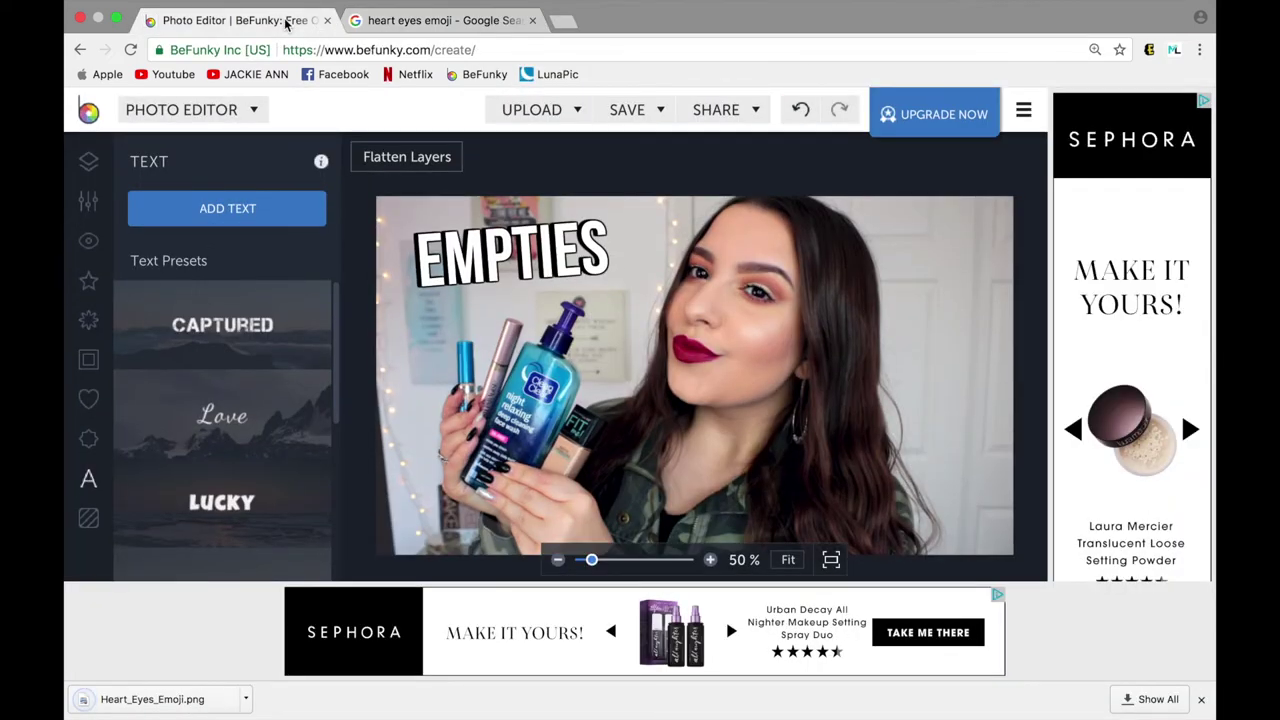
left_click(88, 401)
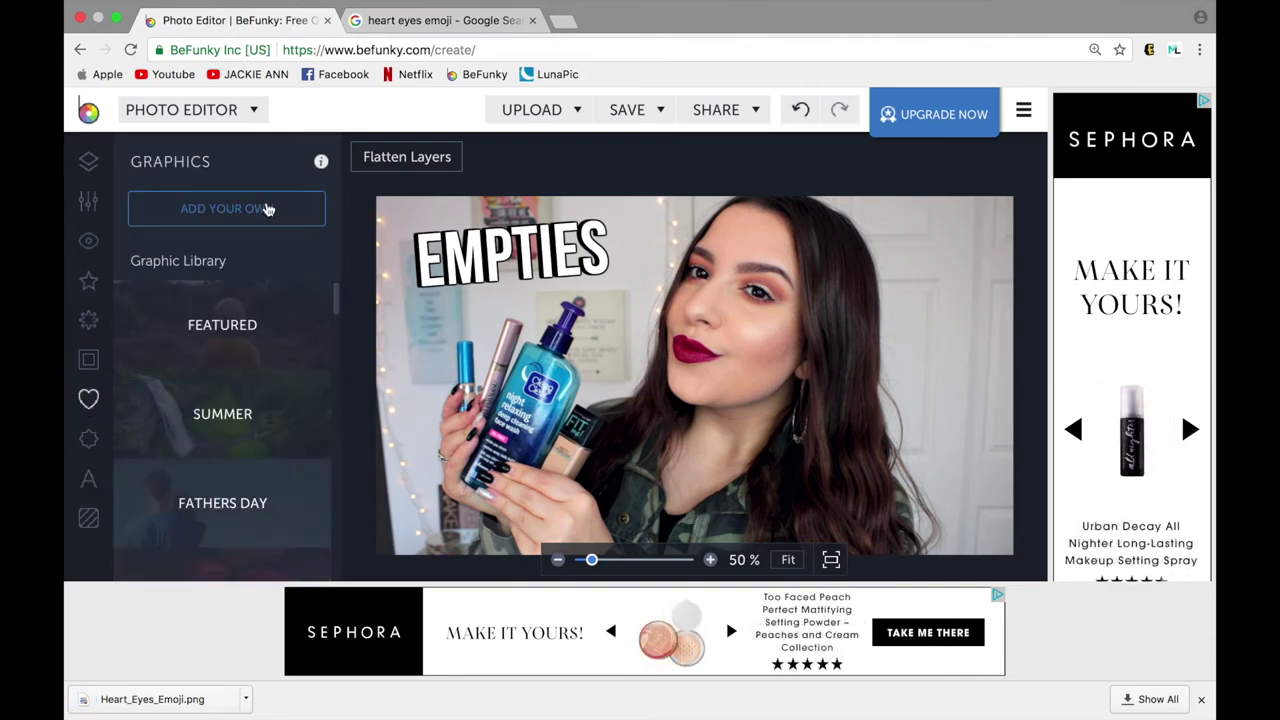
left_click(267, 209)
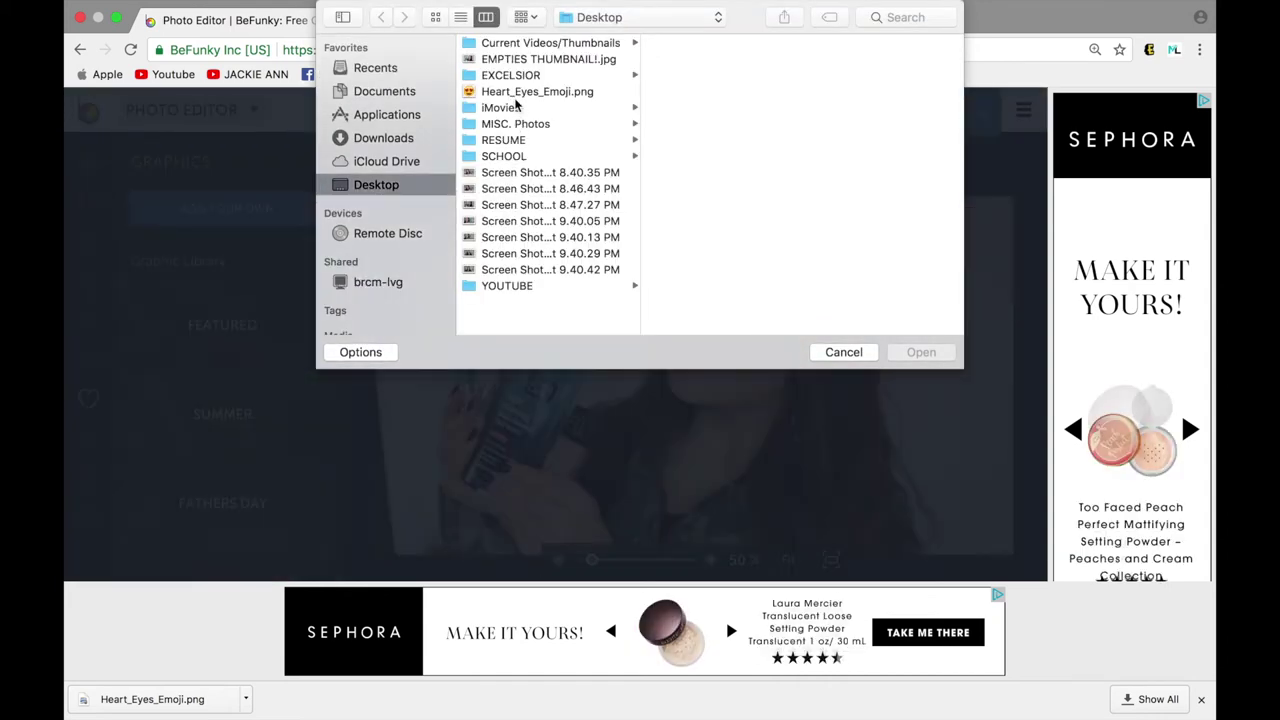
left_click(516, 92)
left_click(917, 353)
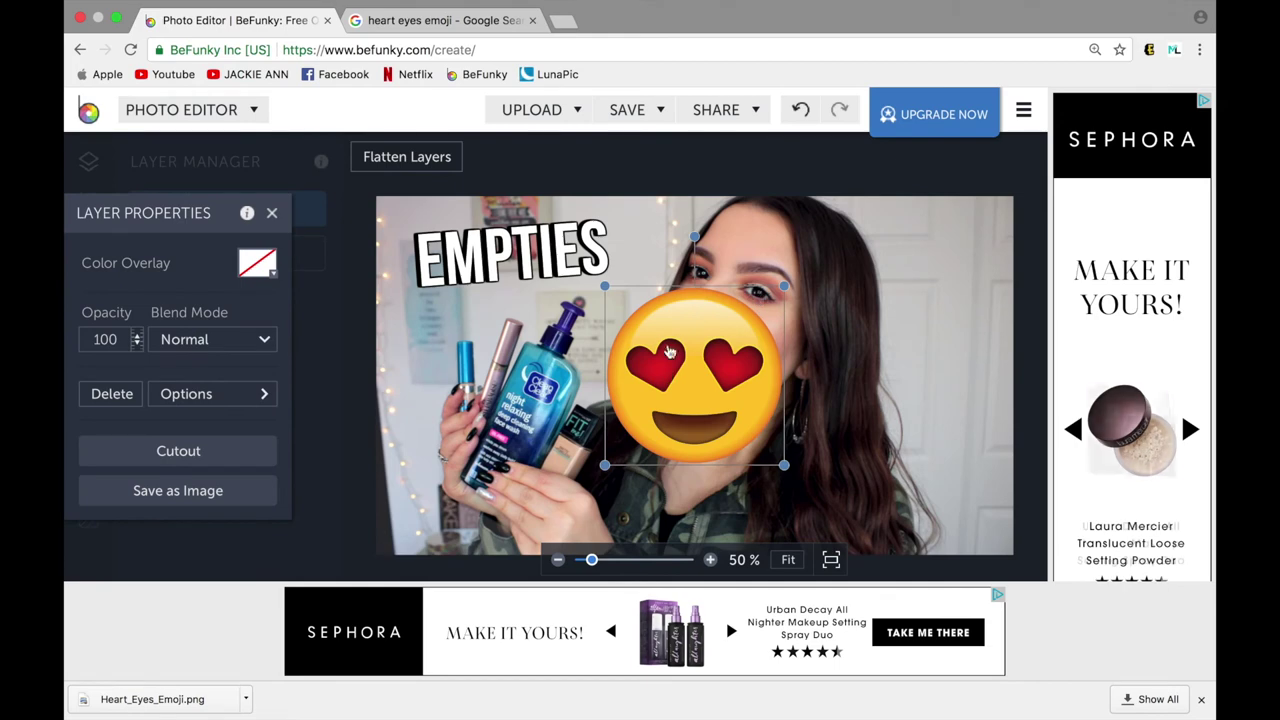
Shrink the emoji, tilt it slightly clockwise and place it in the photo's upper-right corner beside the hair
left_click_drag(695, 236, 718, 233)
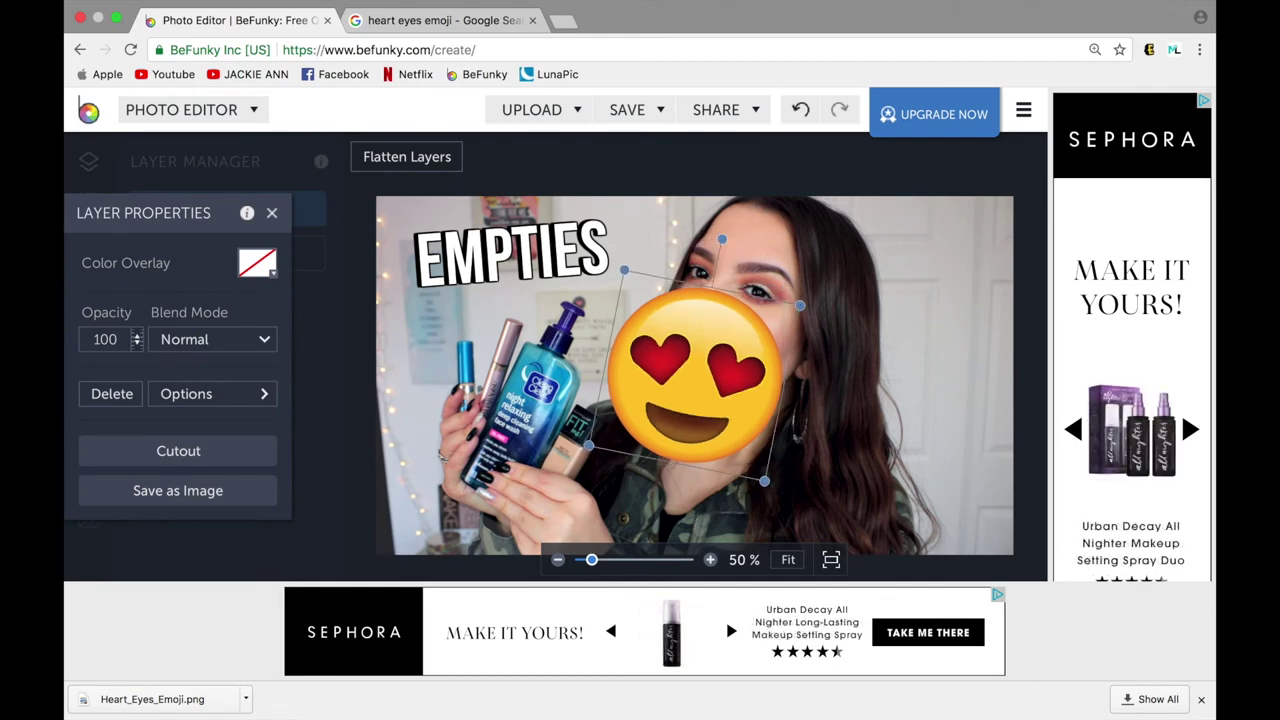
left_click_drag(800, 305, 702, 371)
left_click_drag(652, 410, 956, 255)
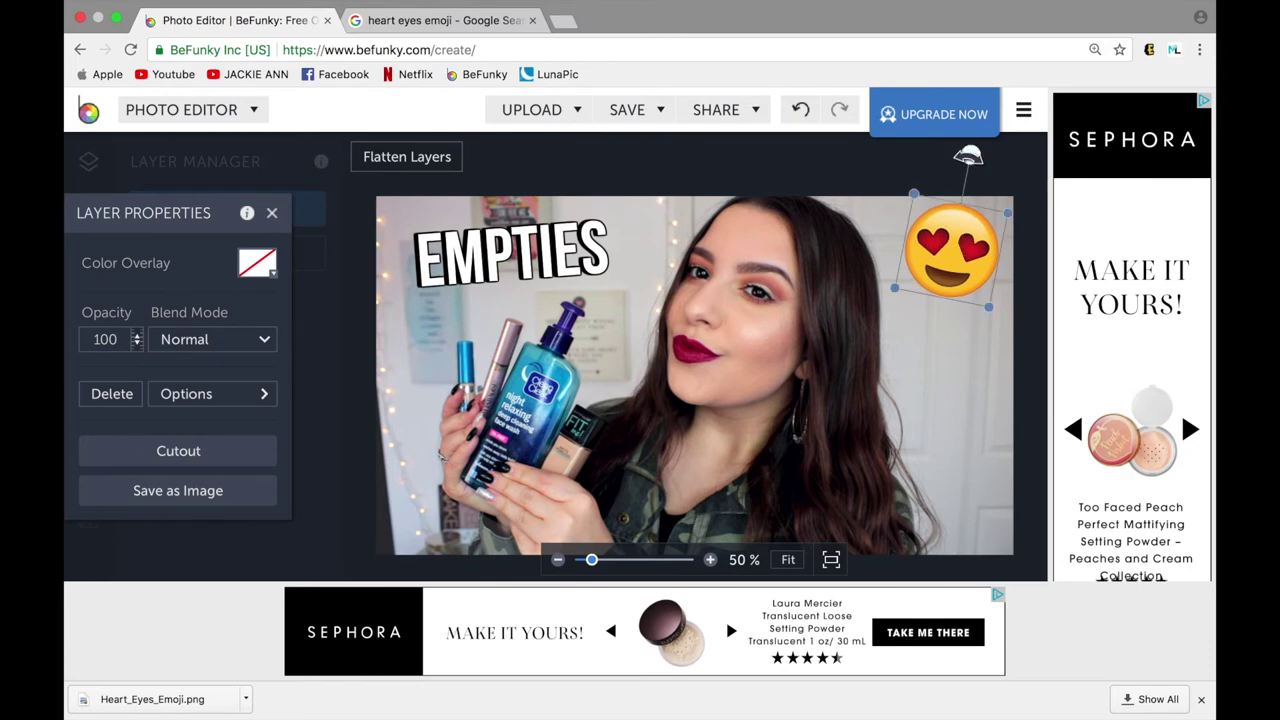
left_click_drag(968, 155, 953, 151)
left_click_drag(903, 198, 930, 242)
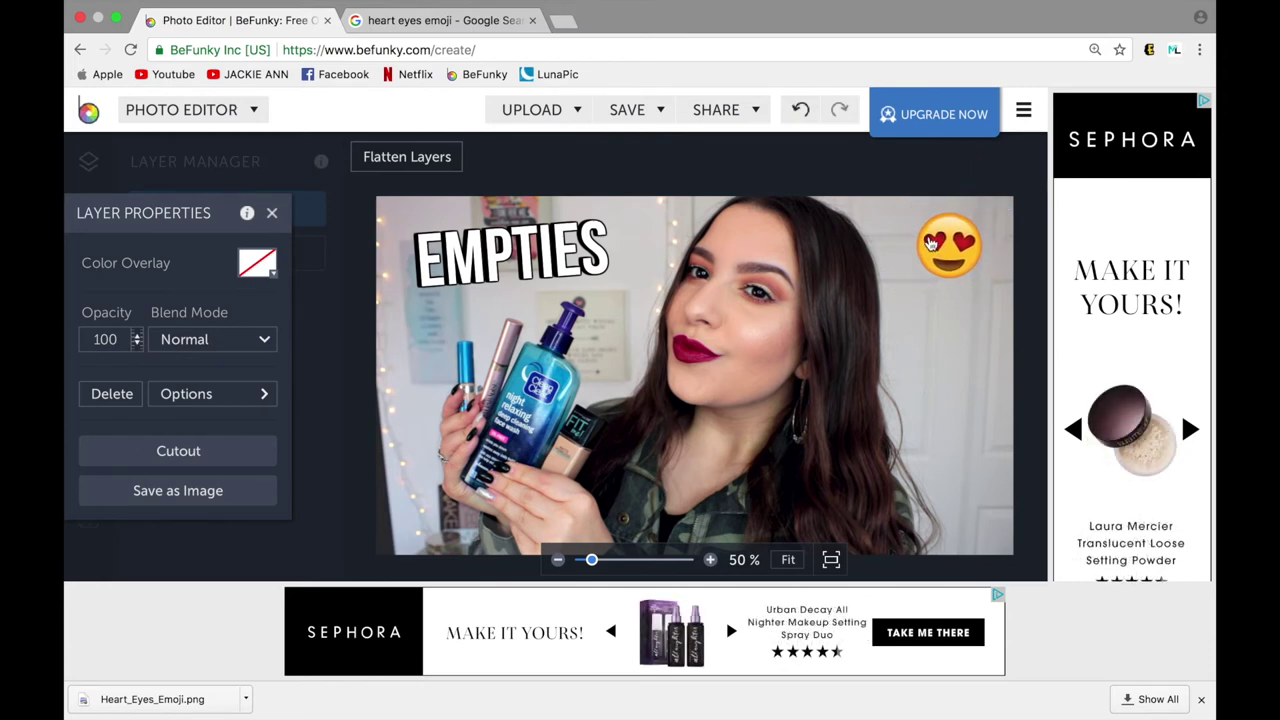
left_click_drag(944, 159, 951, 161)
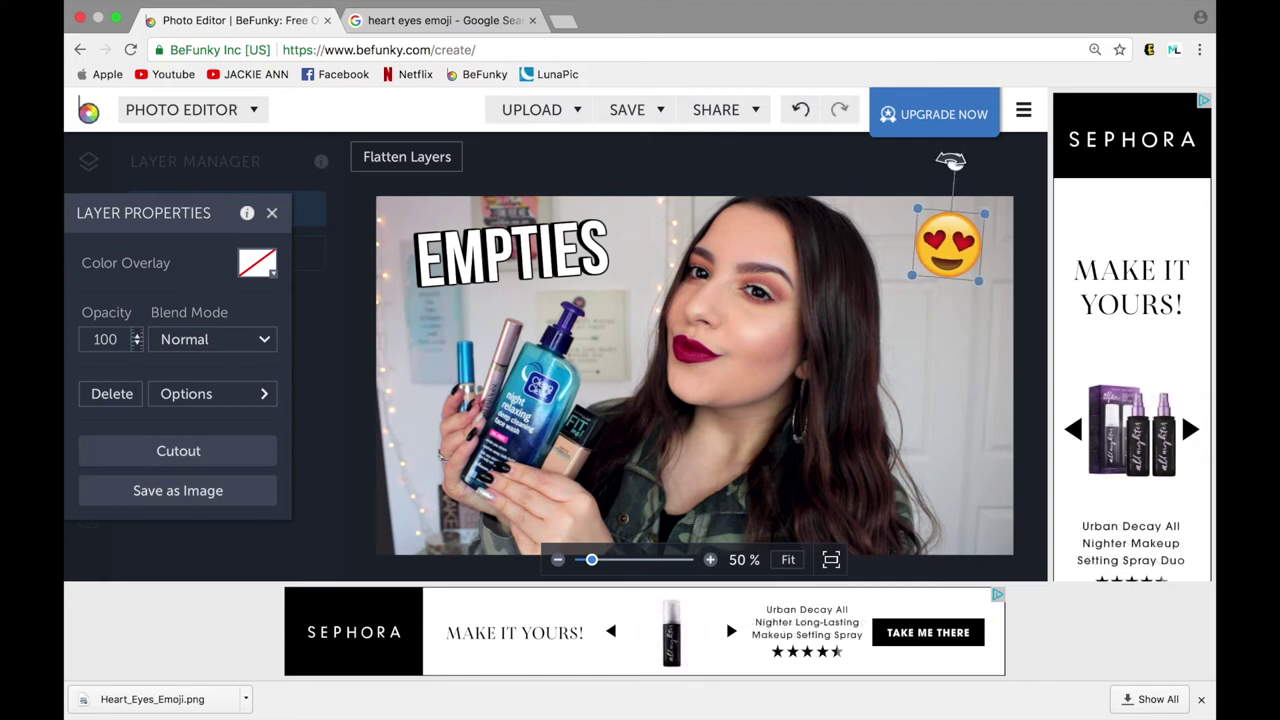
left_click(909, 338)
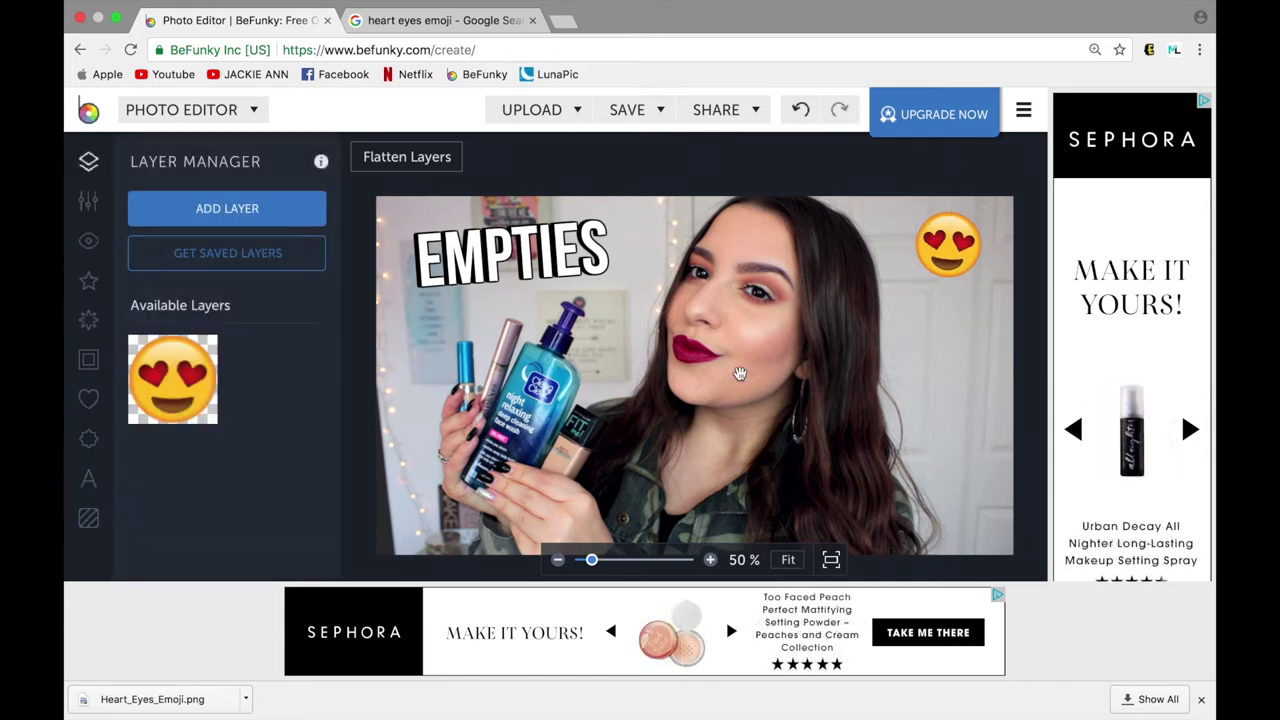
Search Google Images for "matte and poreless" in a new browser tab and open the Walmart picture of the Fit Me foundation bottle
left_click(562, 22)
type("matt")
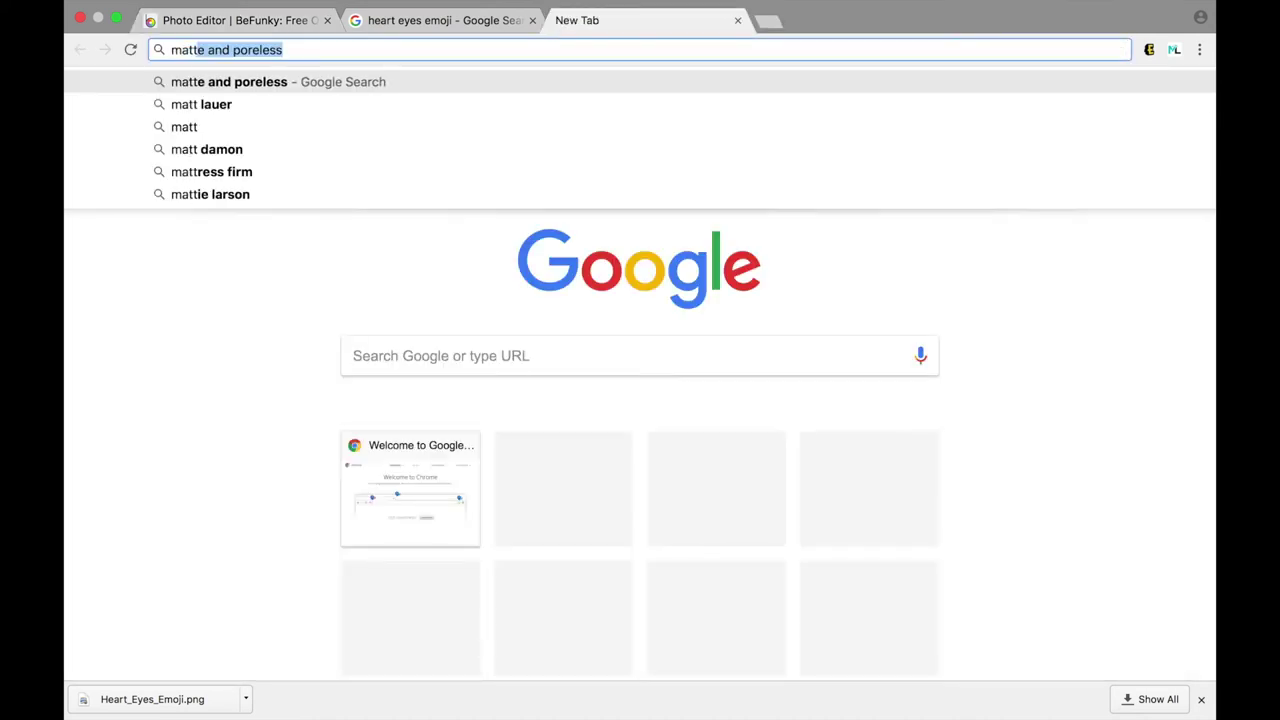
key("Return")
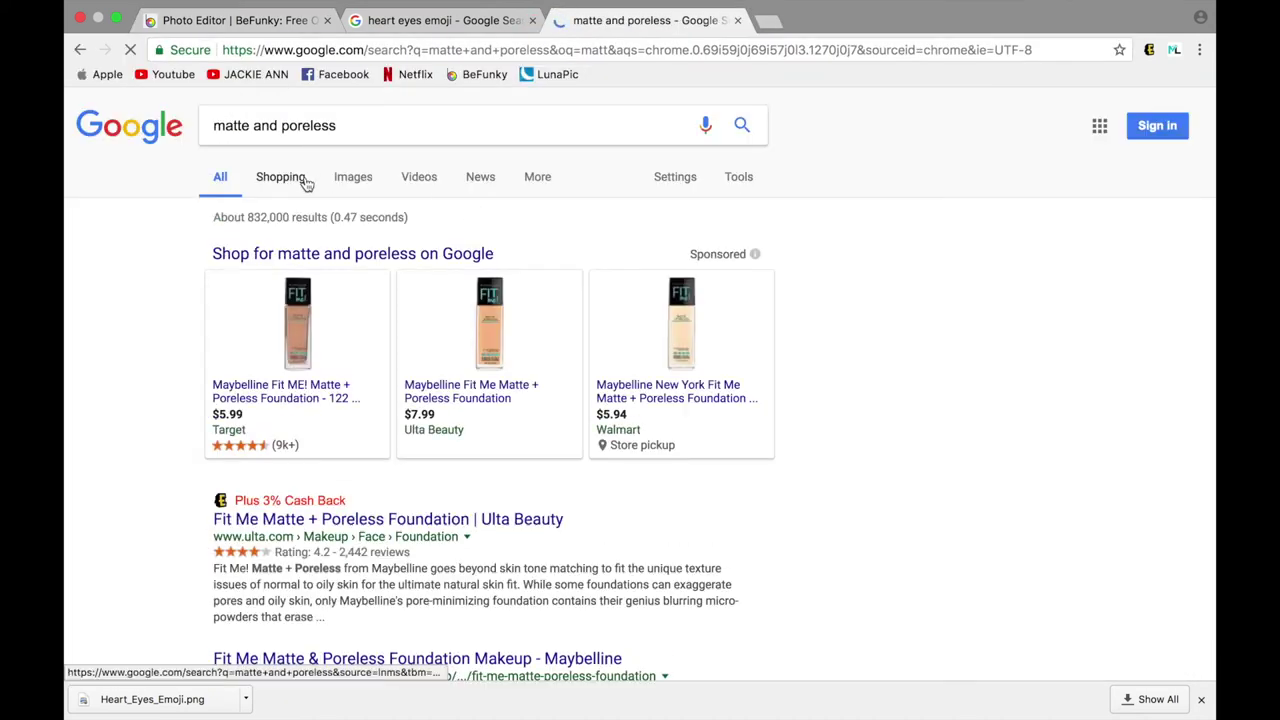
left_click(360, 184)
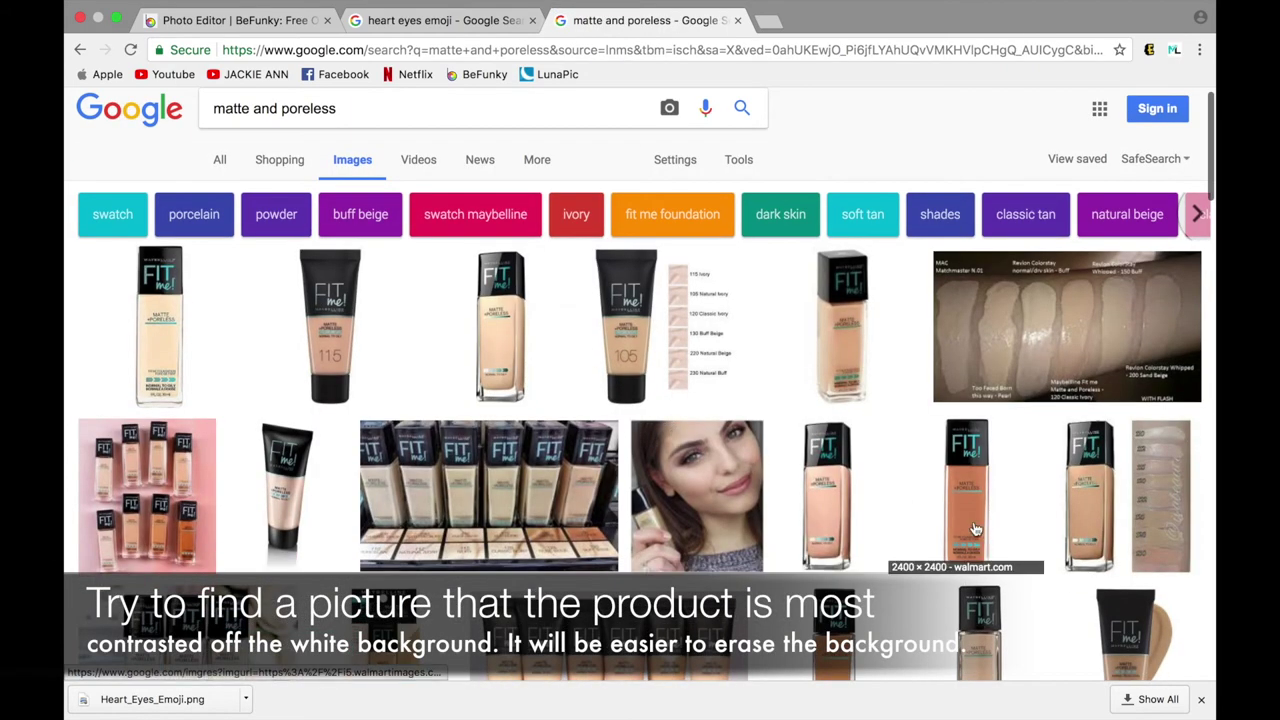
left_click(966, 500)
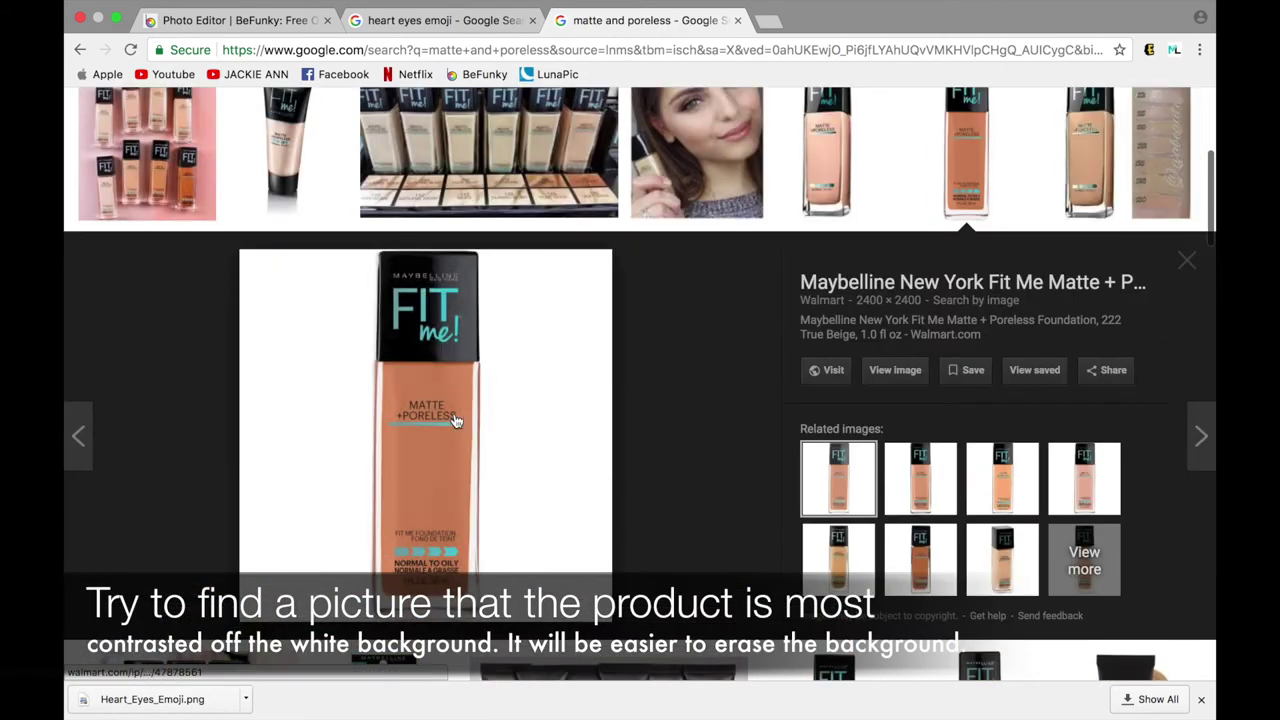
Save the Fit Me foundation picture to the Desktop as the JPEG image "matte and poreless"
right_click(455, 420)
left_click(577, 548)
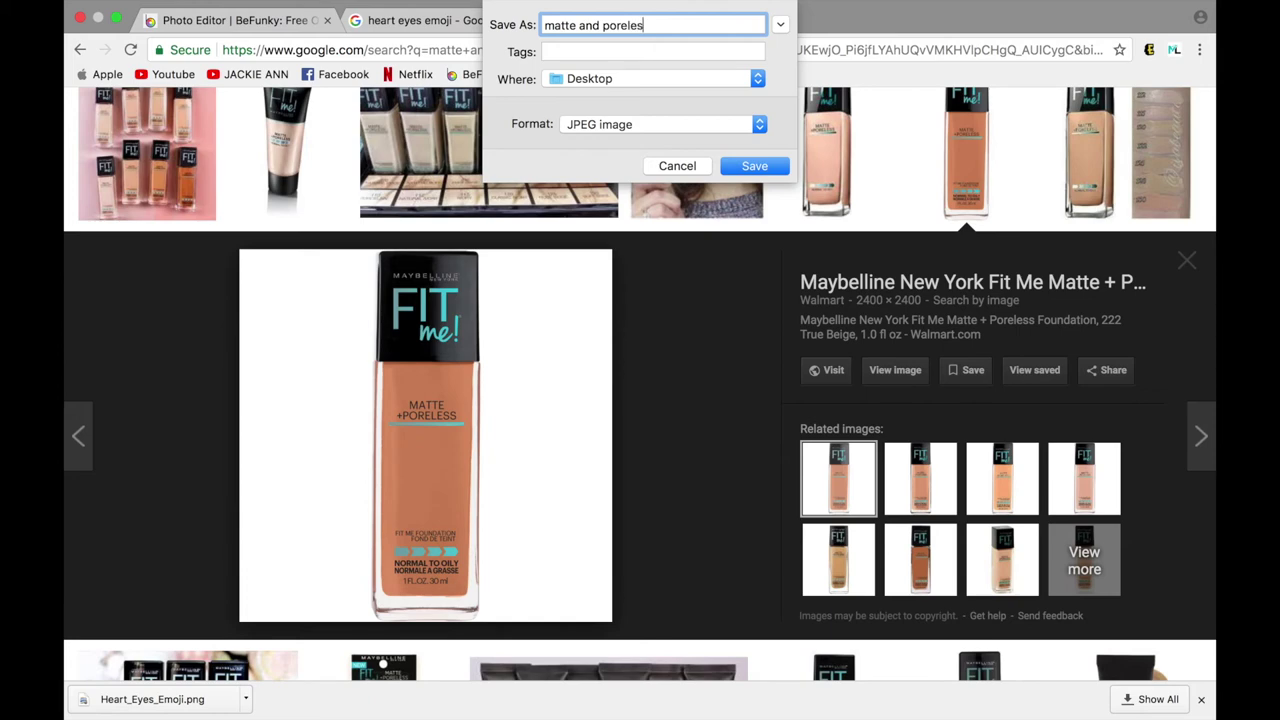
type("s")
key("Return")
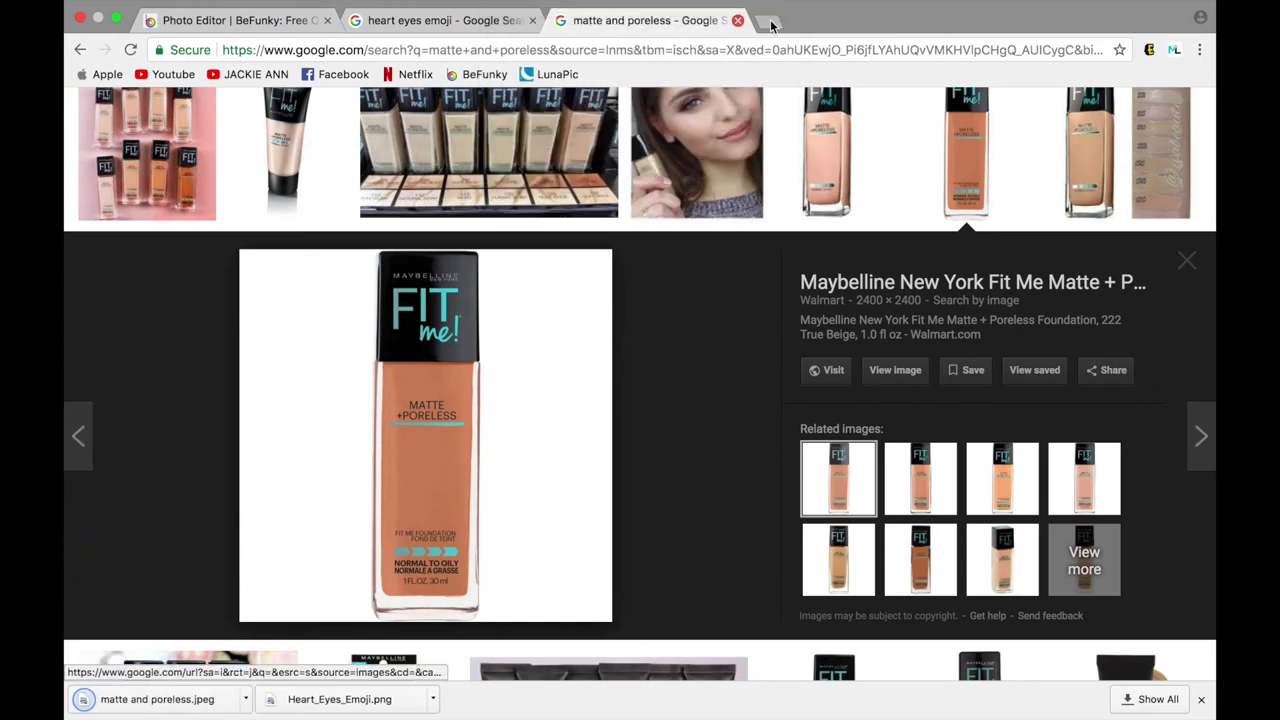
Open LunaPic in a new browser tab and upload matte and poreless.jpeg from the Desktop with Quick Upload
left_click(770, 23)
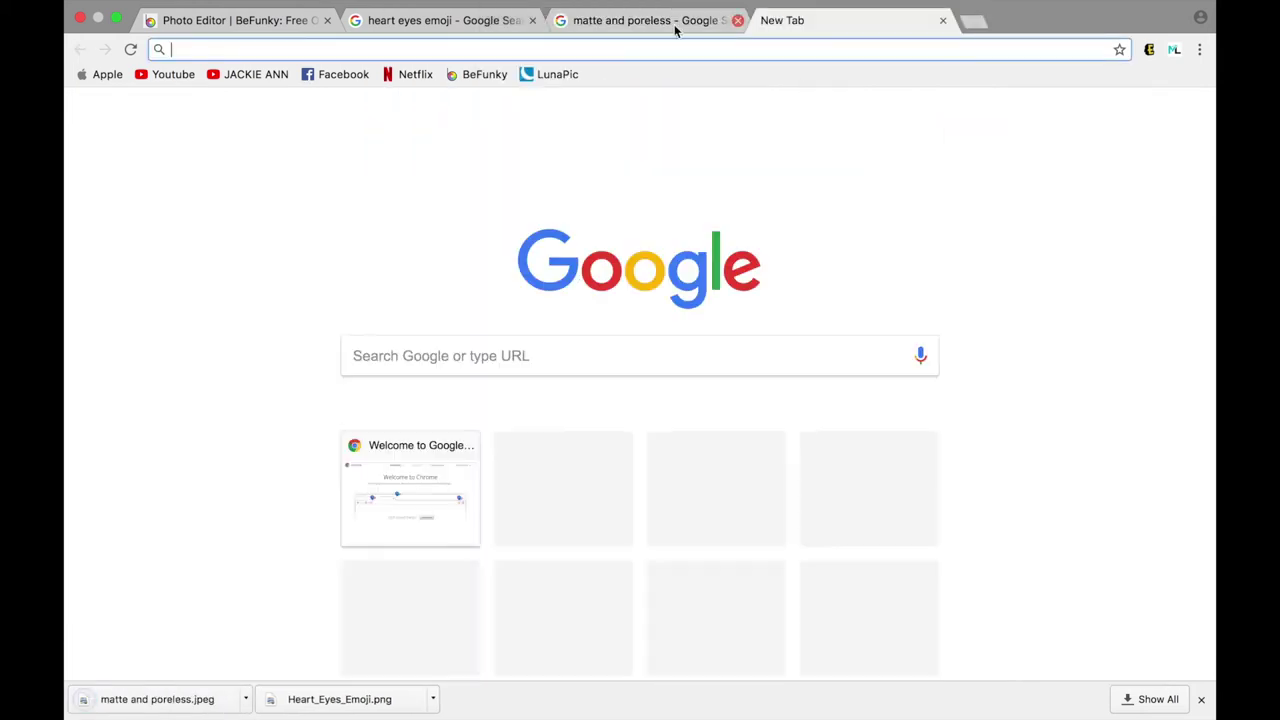
left_click(540, 75)
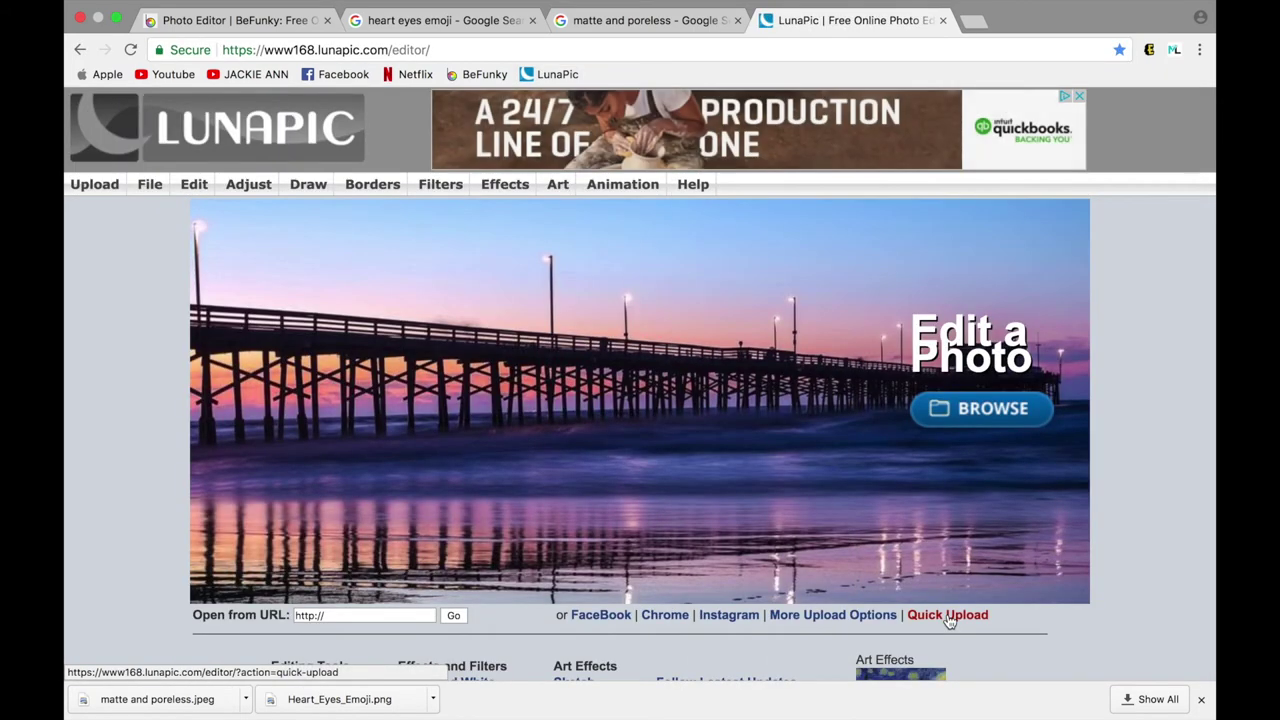
left_click(945, 615)
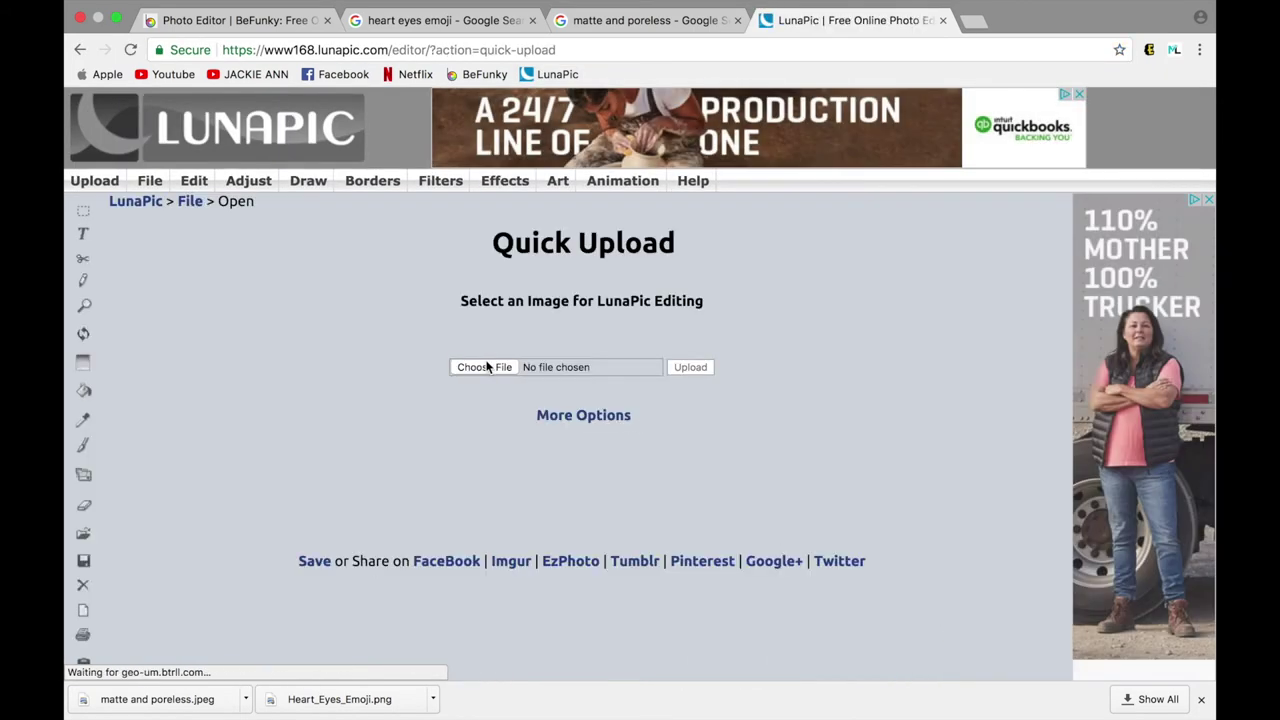
left_click(486, 366)
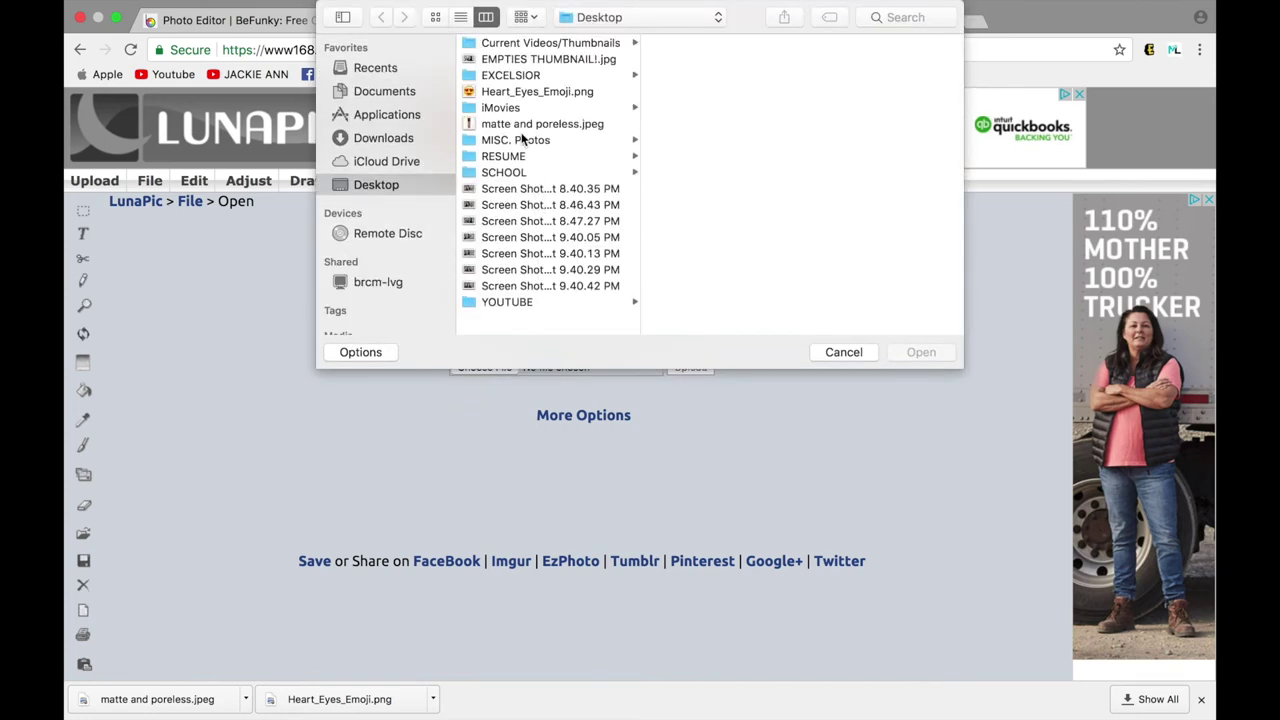
double_click(516, 123)
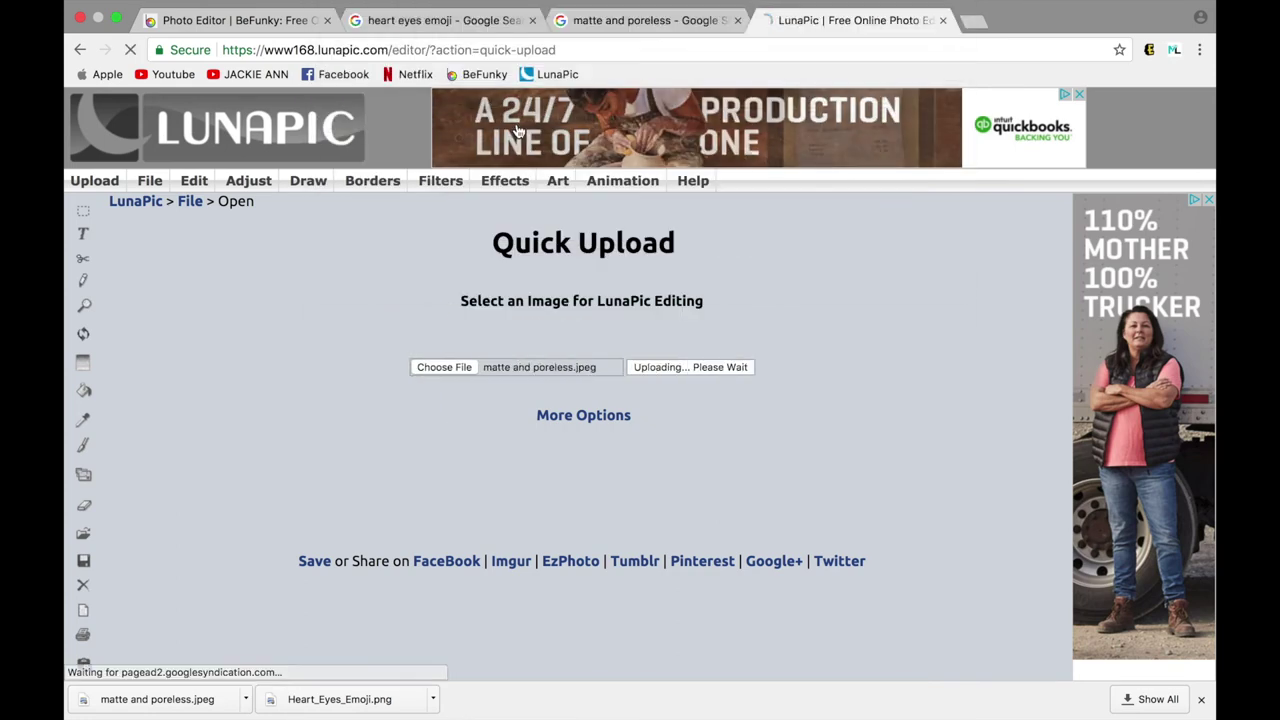
scroll(317, 453, "down", 10)
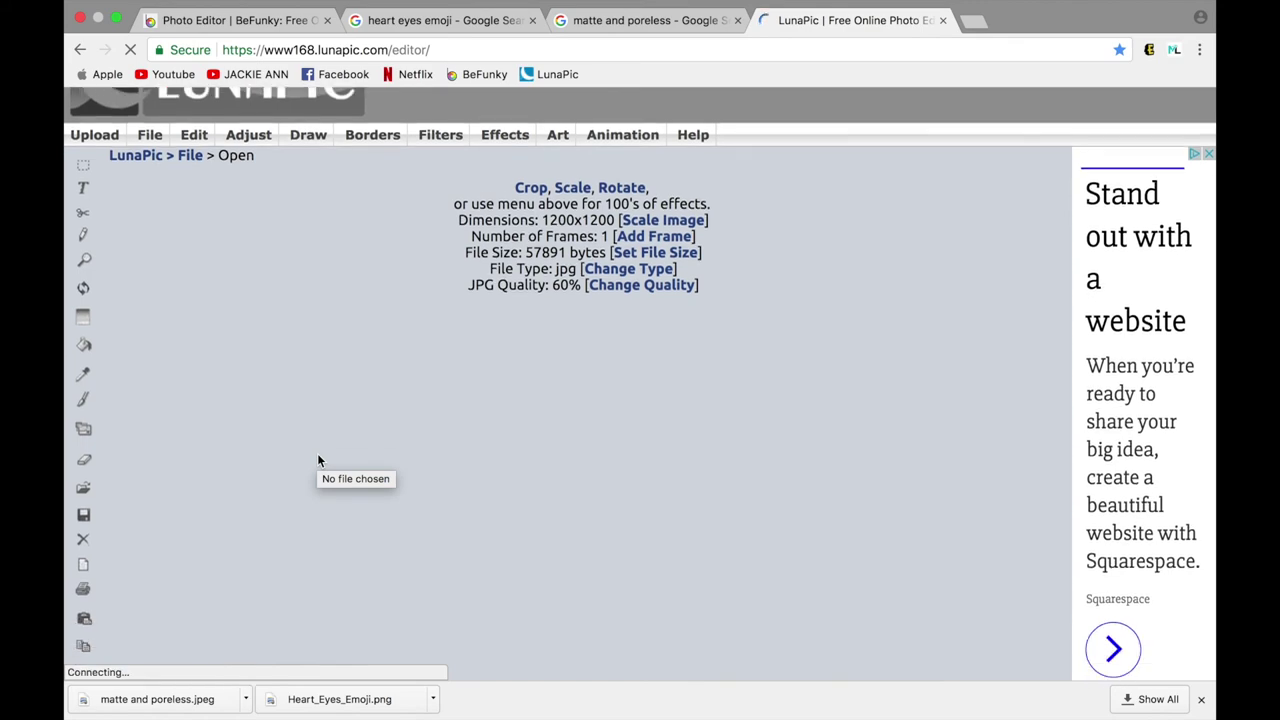
scroll(317, 460, "down", 5)
scroll(317, 460, "up", 10)
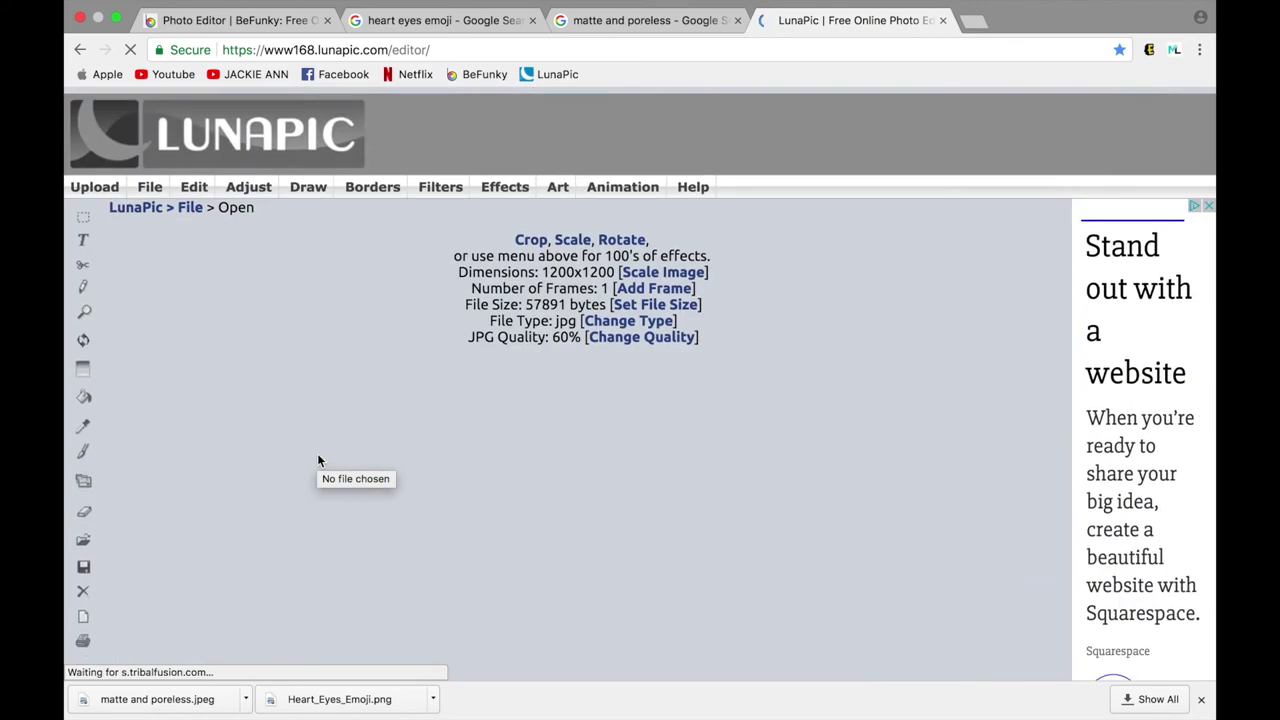
Make the white background around the foundation bottle transparent and check the cutout along the bottle's edges
mouse_move(207, 178)
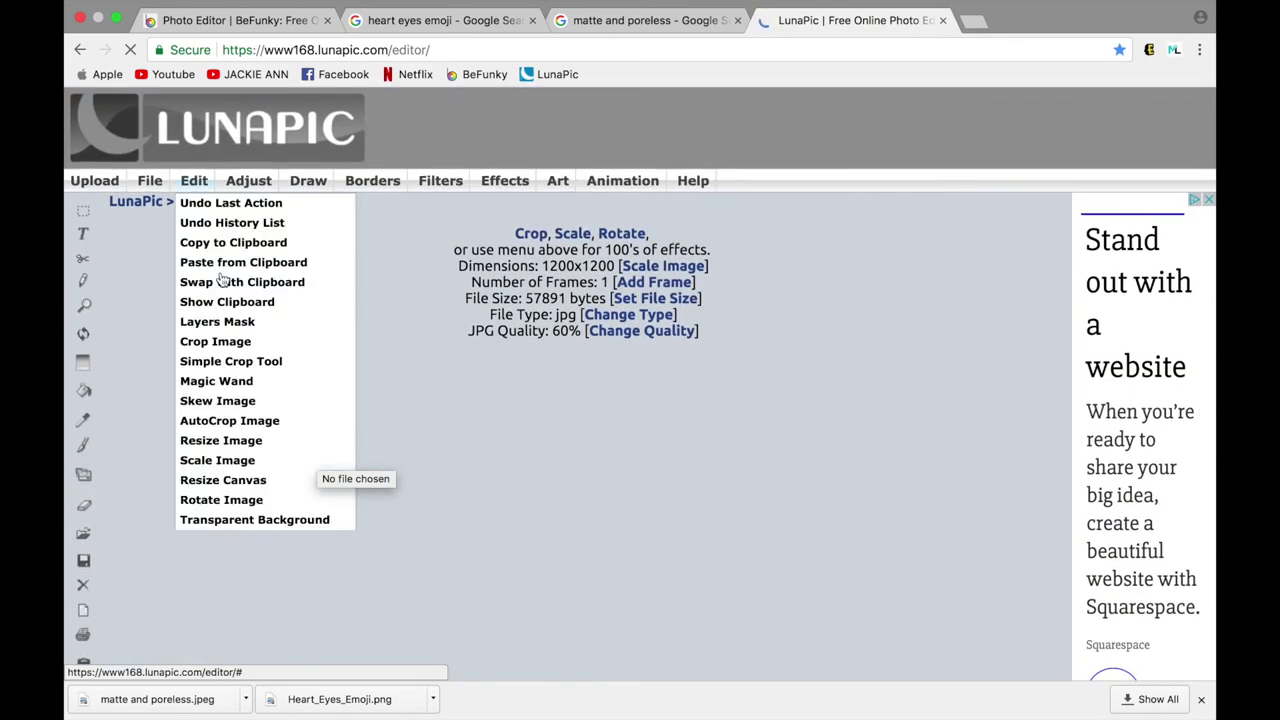
left_click(226, 522)
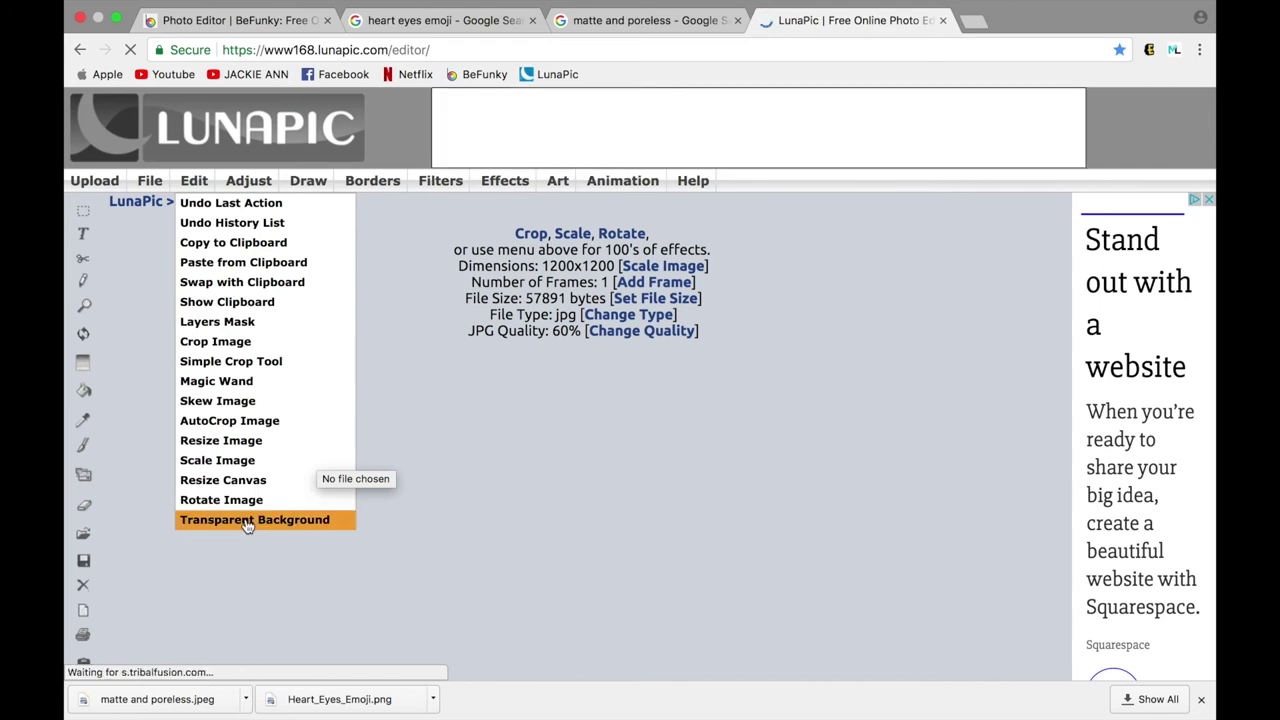
scroll(248, 527, "down", 5)
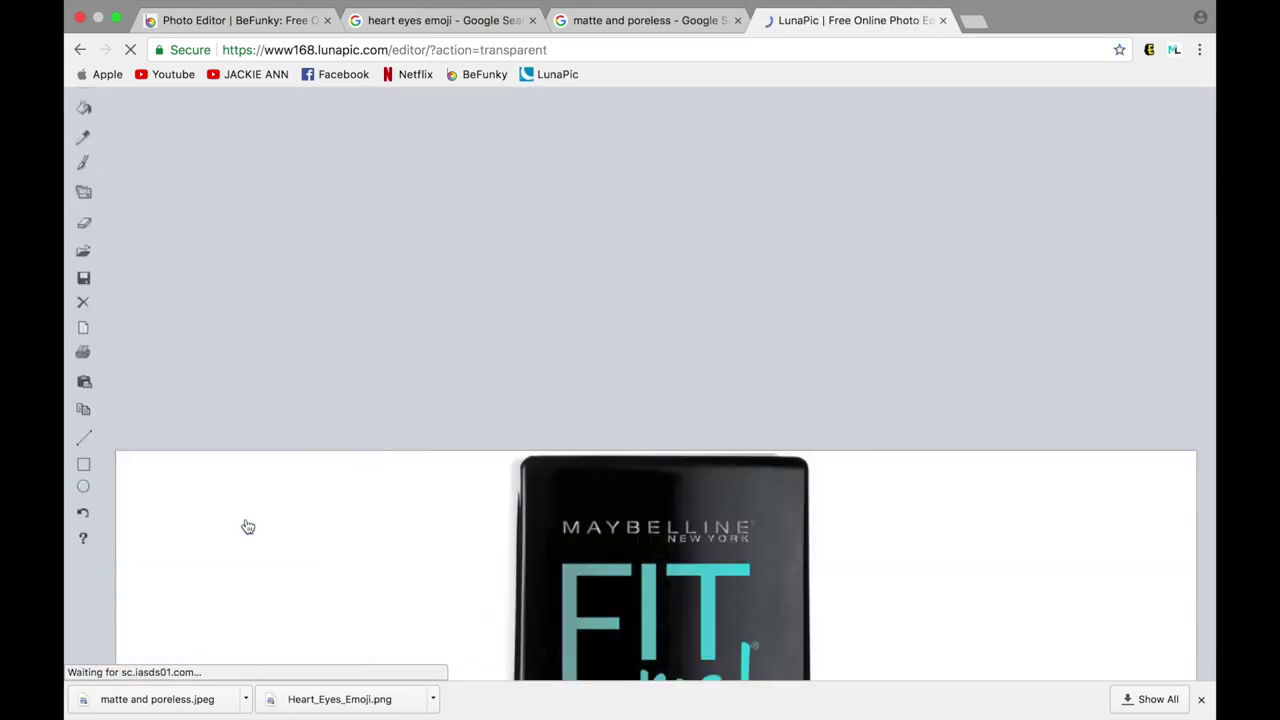
left_click(292, 380)
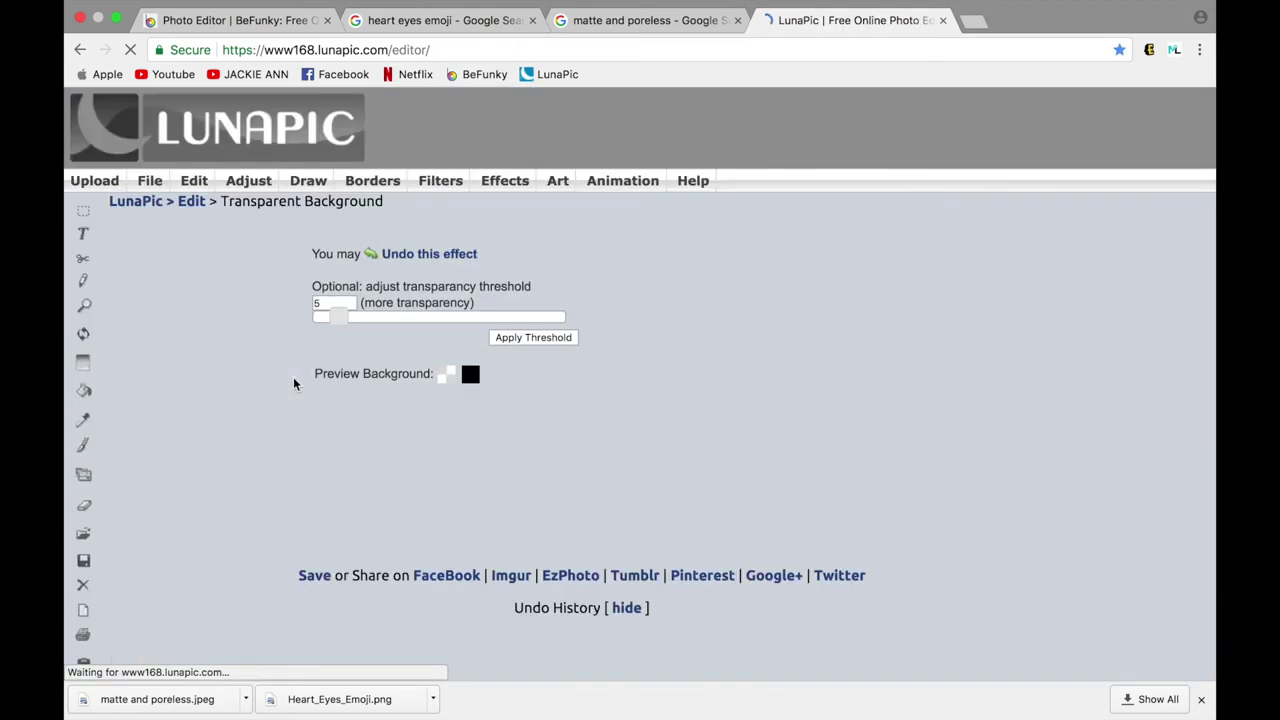
scroll(293, 380, "down", 10)
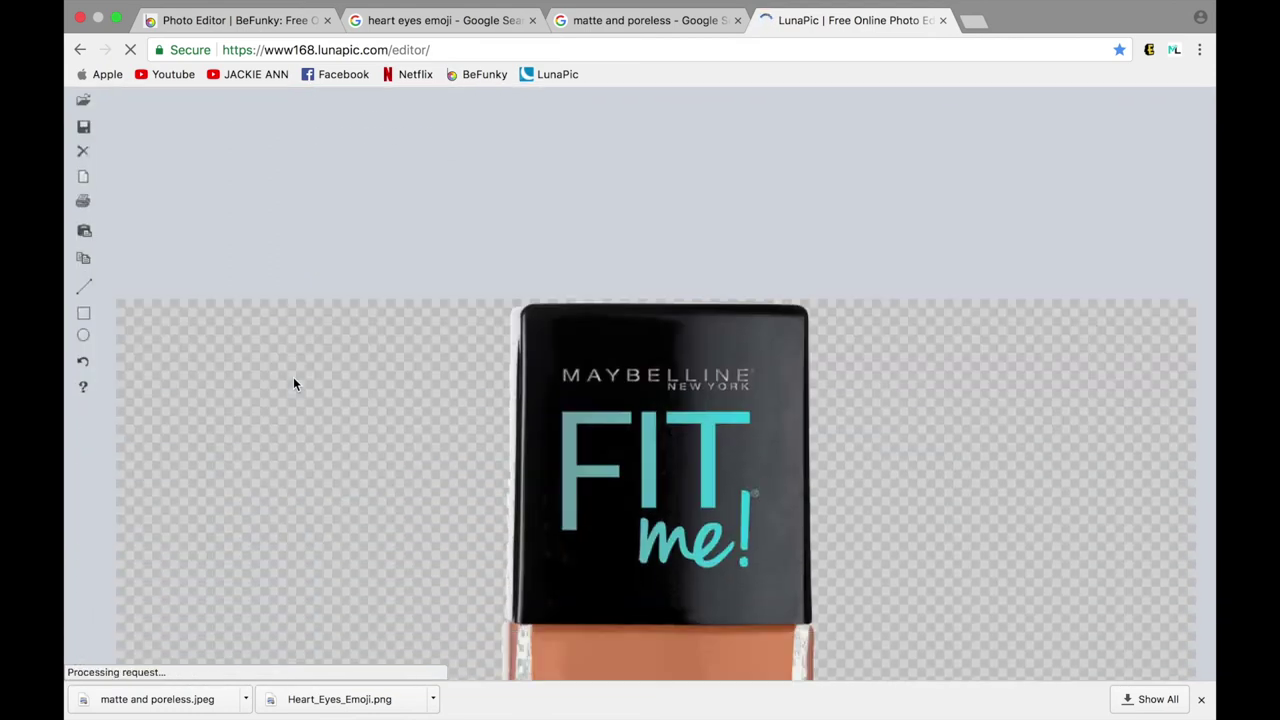
scroll(293, 383, "down", 3)
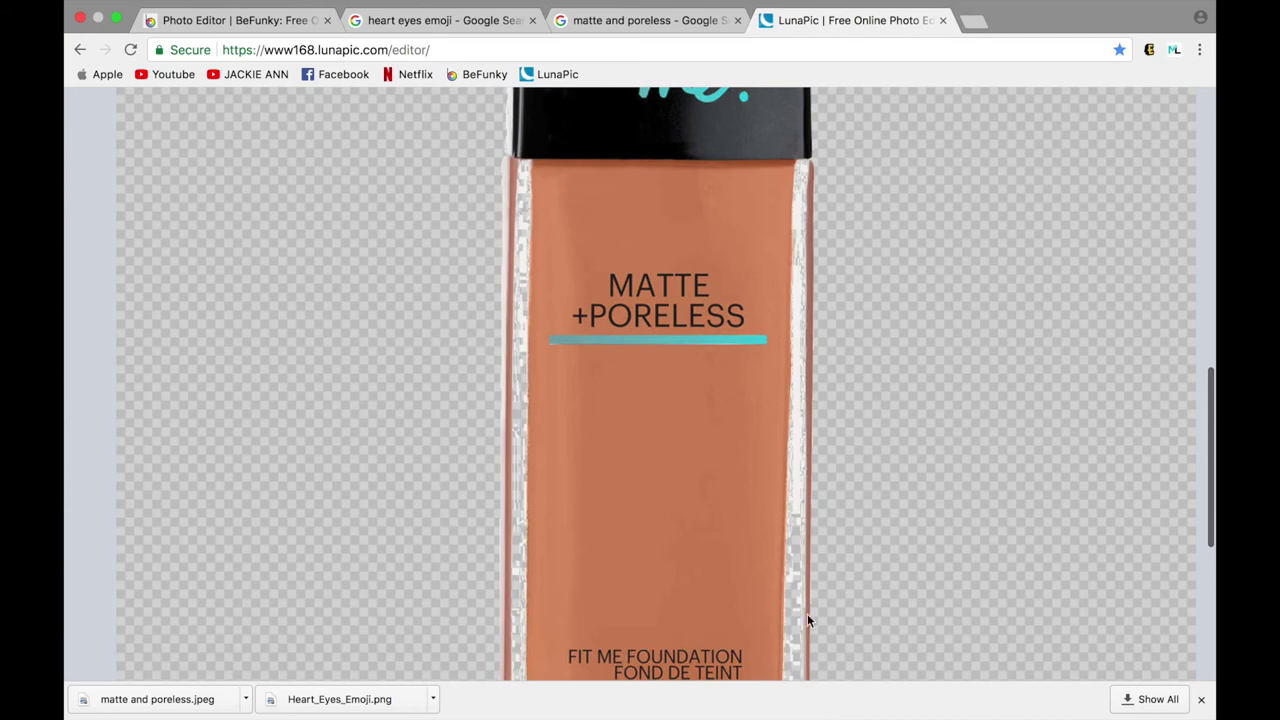
scroll(653, 388, "down", 5)
scroll(653, 386, "up", 8)
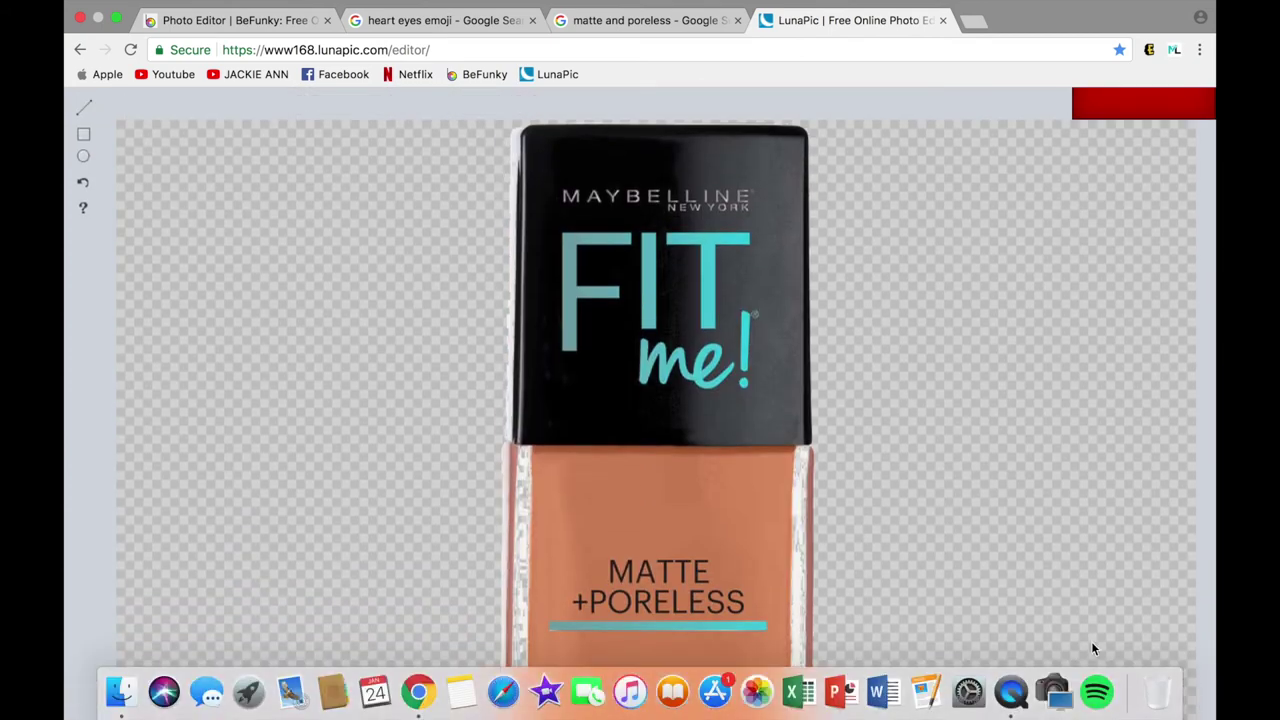
scroll(570, 306, "up", 5)
scroll(467, 247, "up", 10)
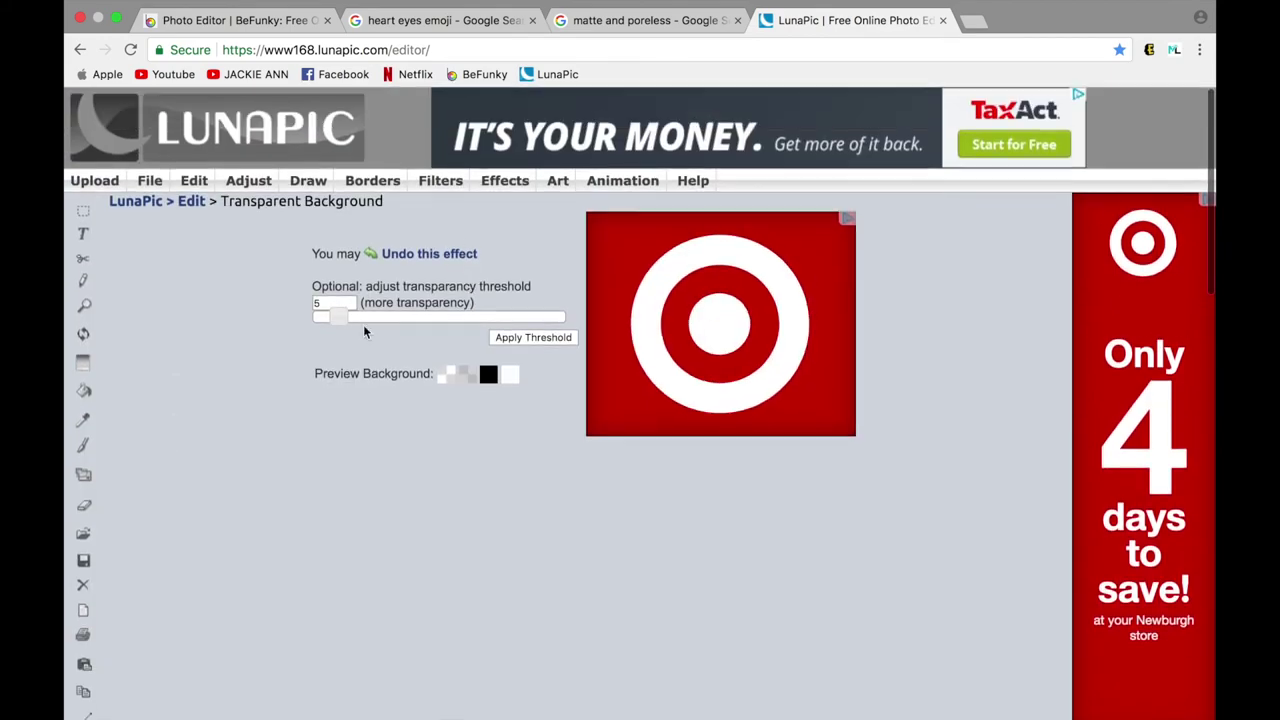
Adjust the transparency threshold, trying 3 and 8, and go back to a low setting that keeps the bottle's glass sides white
left_click(325, 318)
scroll(400, 557, "down", 10)
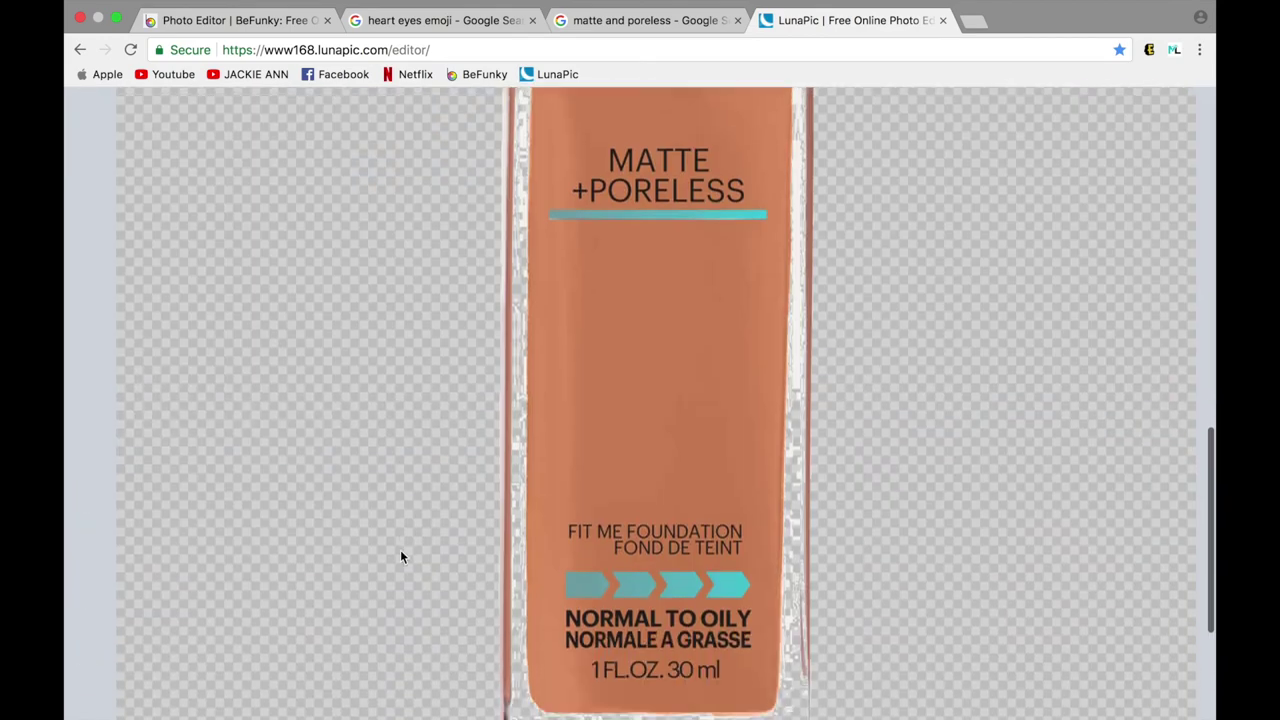
scroll(400, 557, "up", 8)
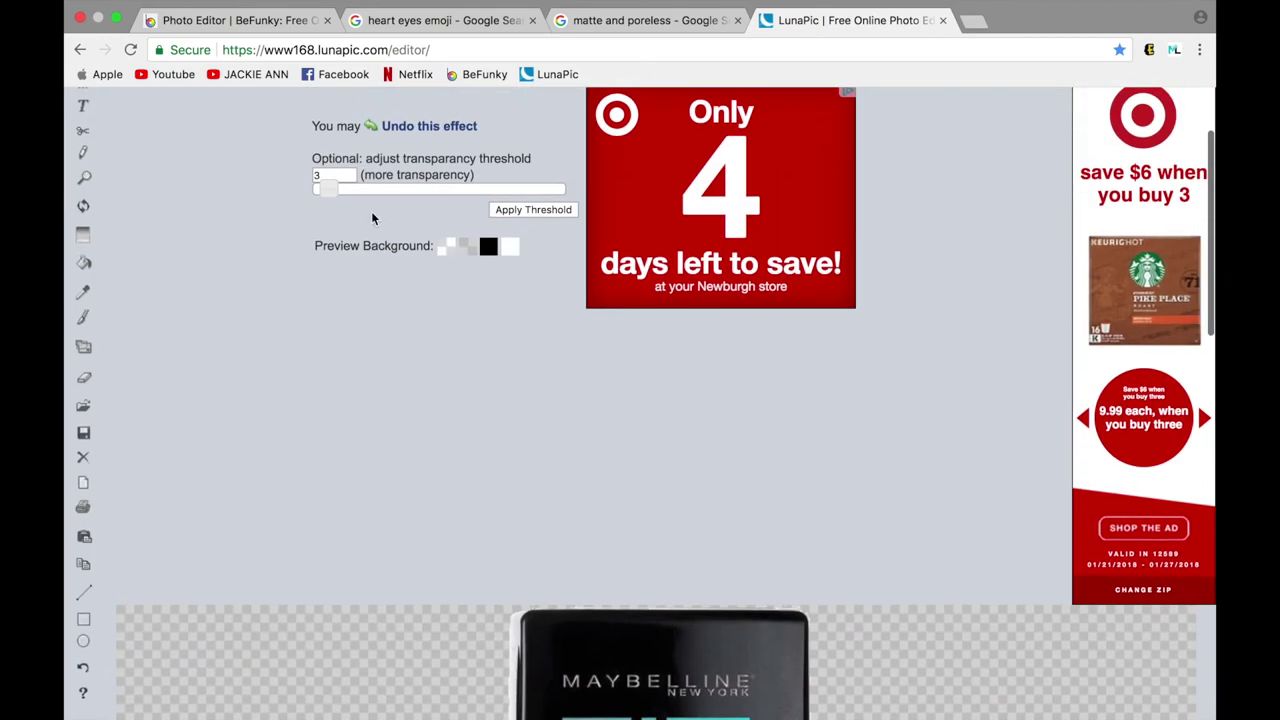
left_click_drag(335, 197, 352, 191)
scroll(319, 550, "down", 10)
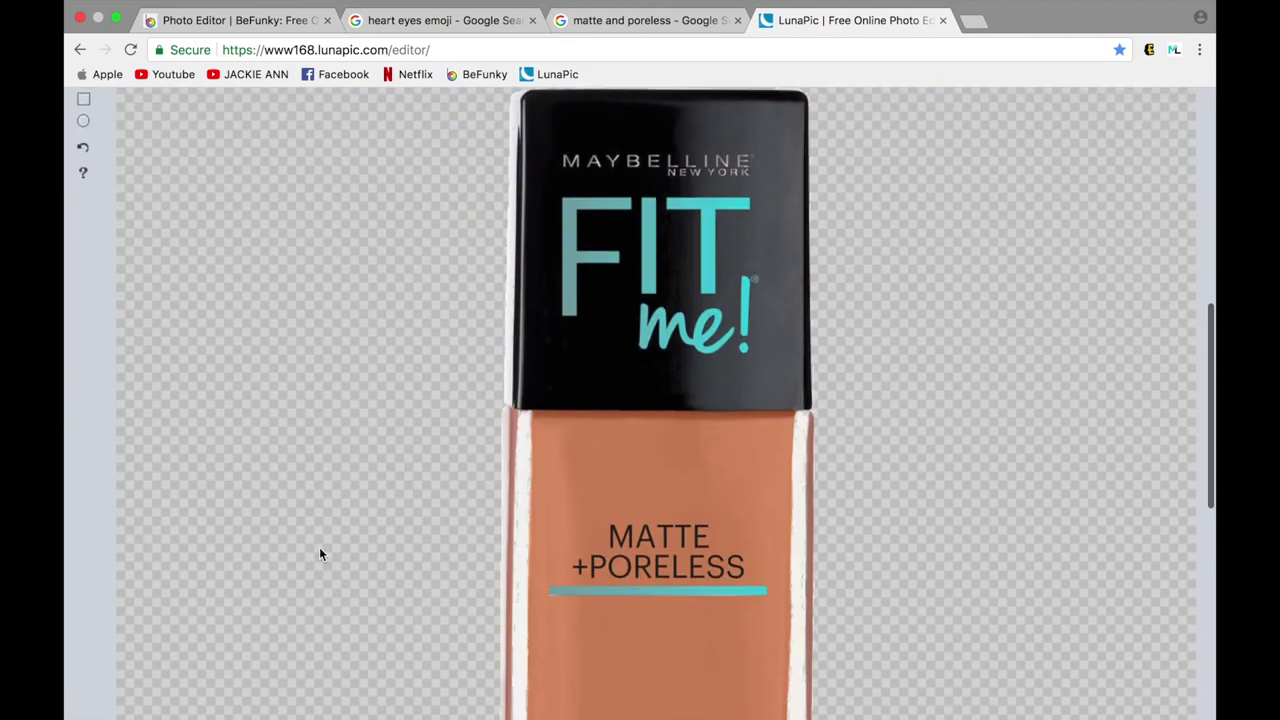
scroll(319, 548, "down", 3)
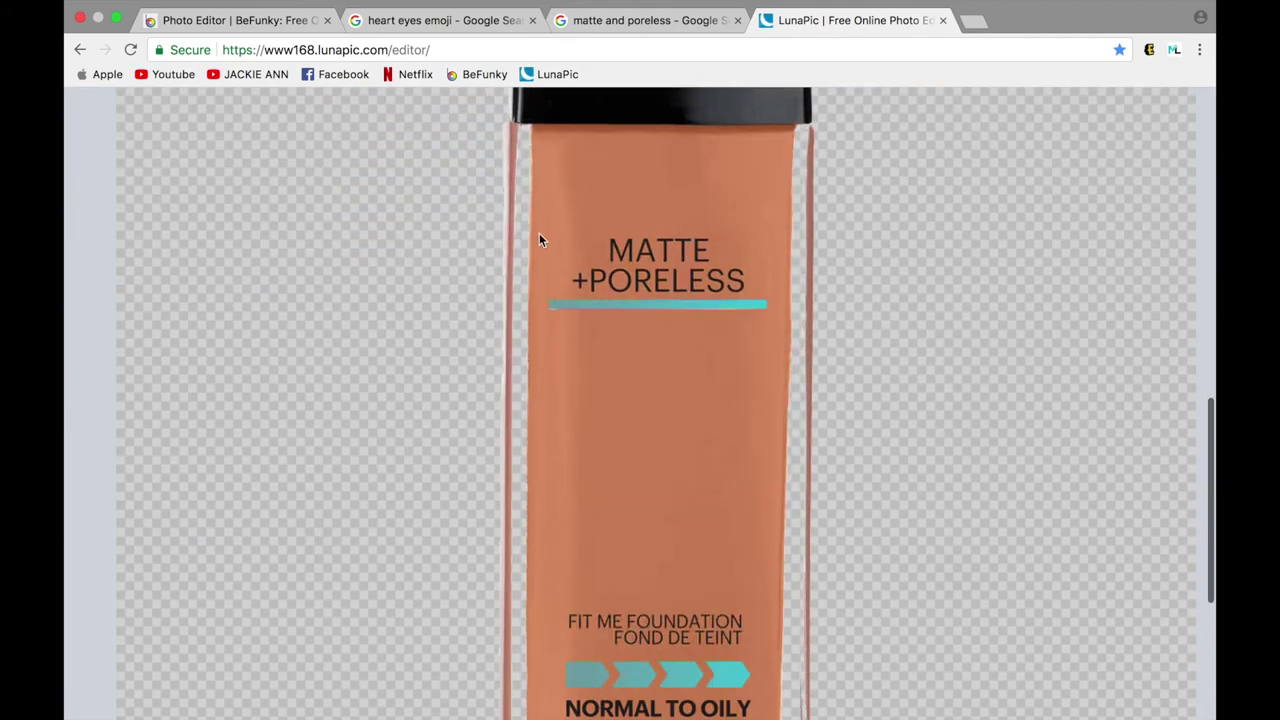
scroll(508, 403, "up", 10)
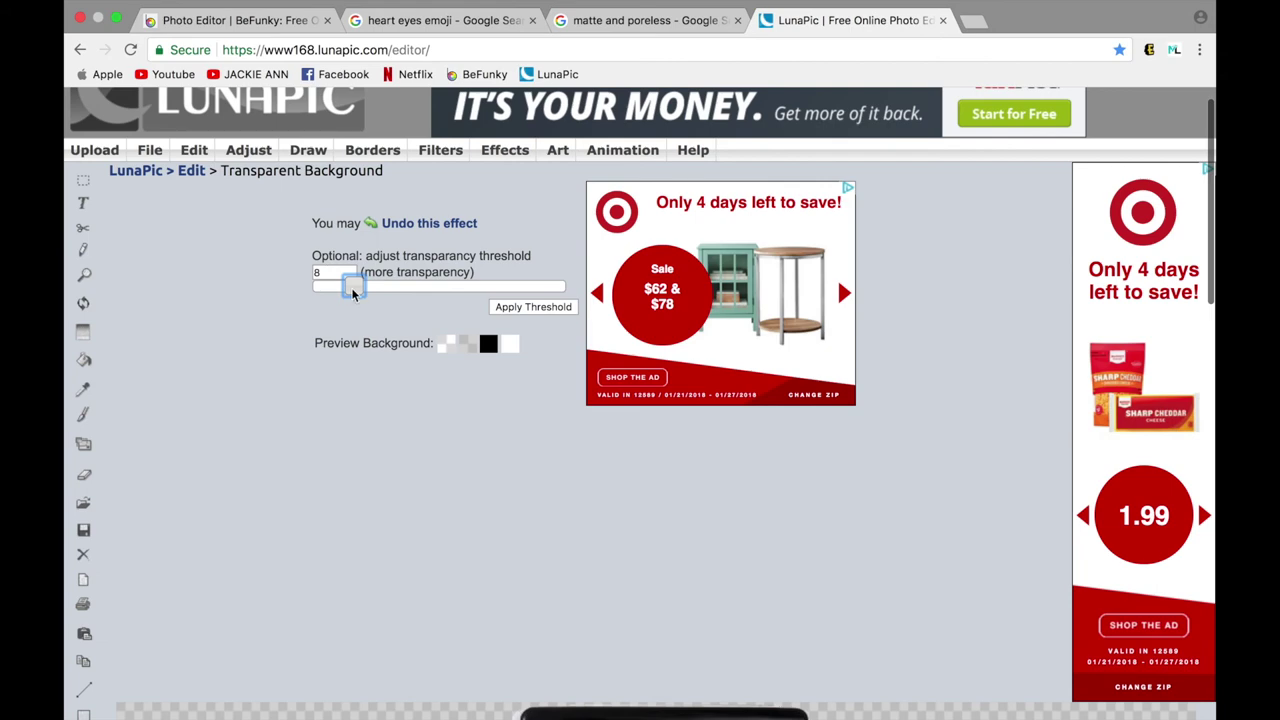
scroll(364, 557, "down", 12)
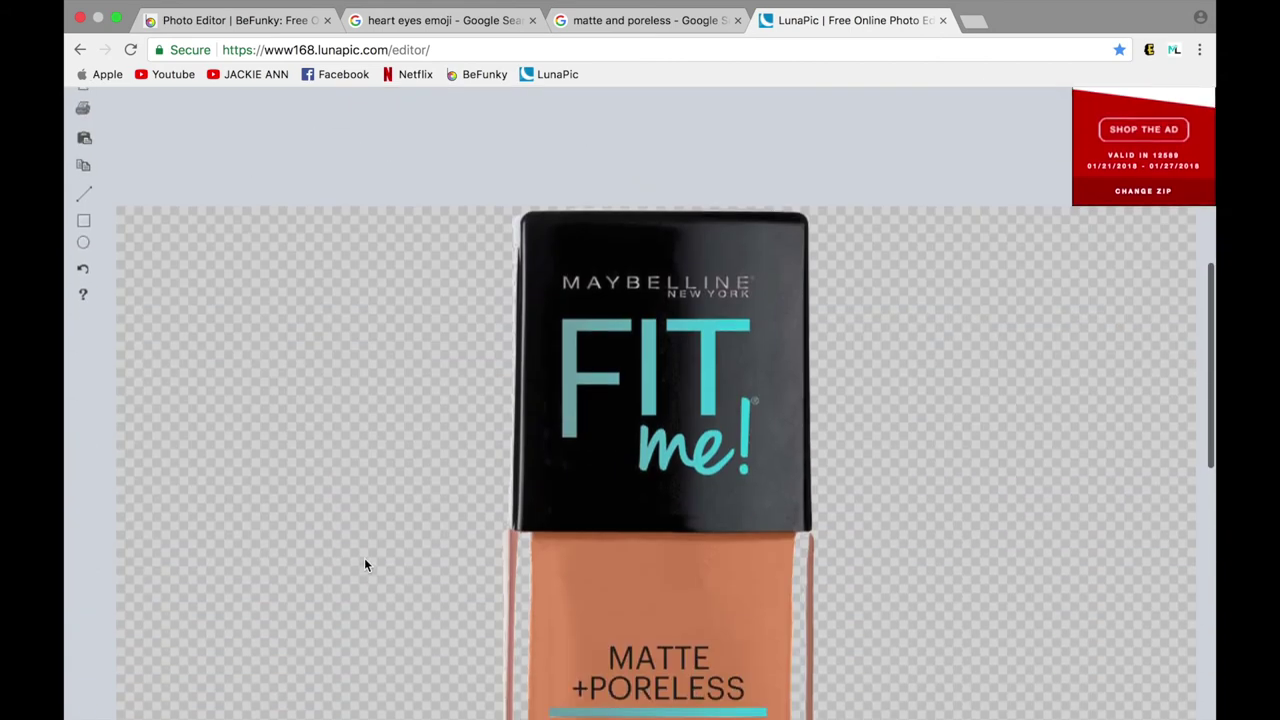
scroll(545, 478, "down", 3)
scroll(597, 466, "up", 4)
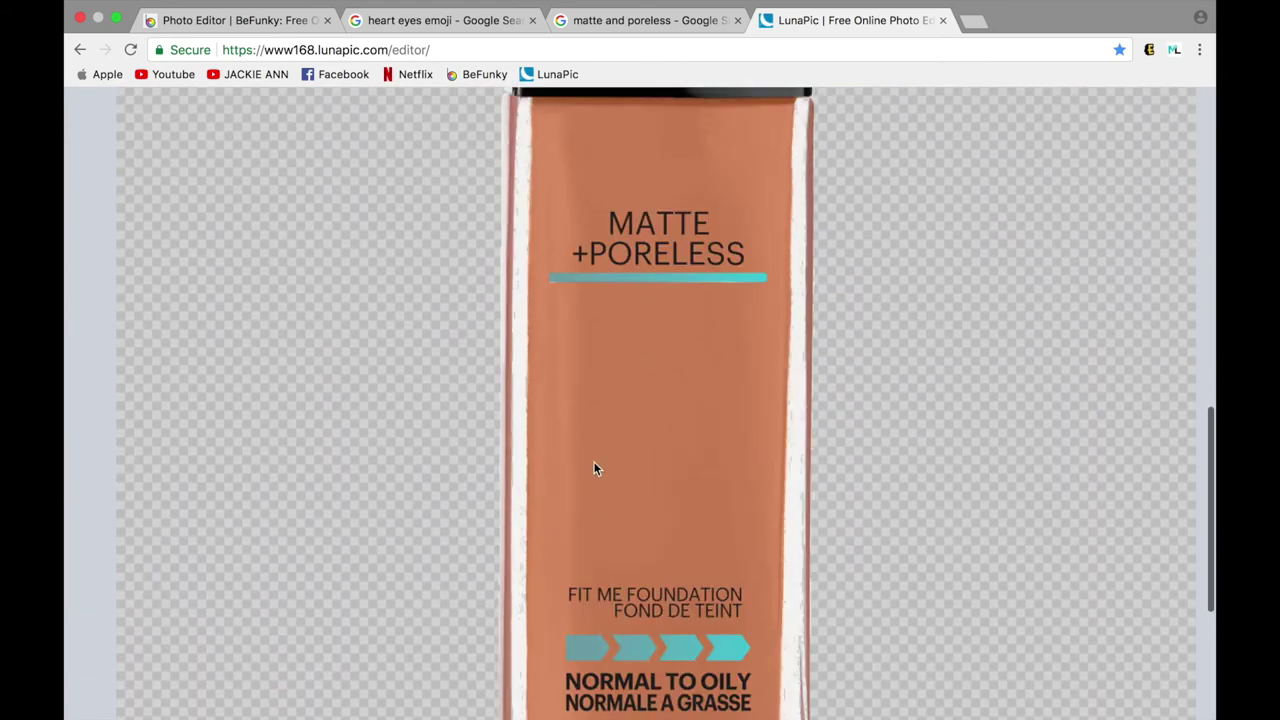
Save the cut-out bottle to the Desktop as the GIF image "matte and poreless 2"
right_click(645, 379)
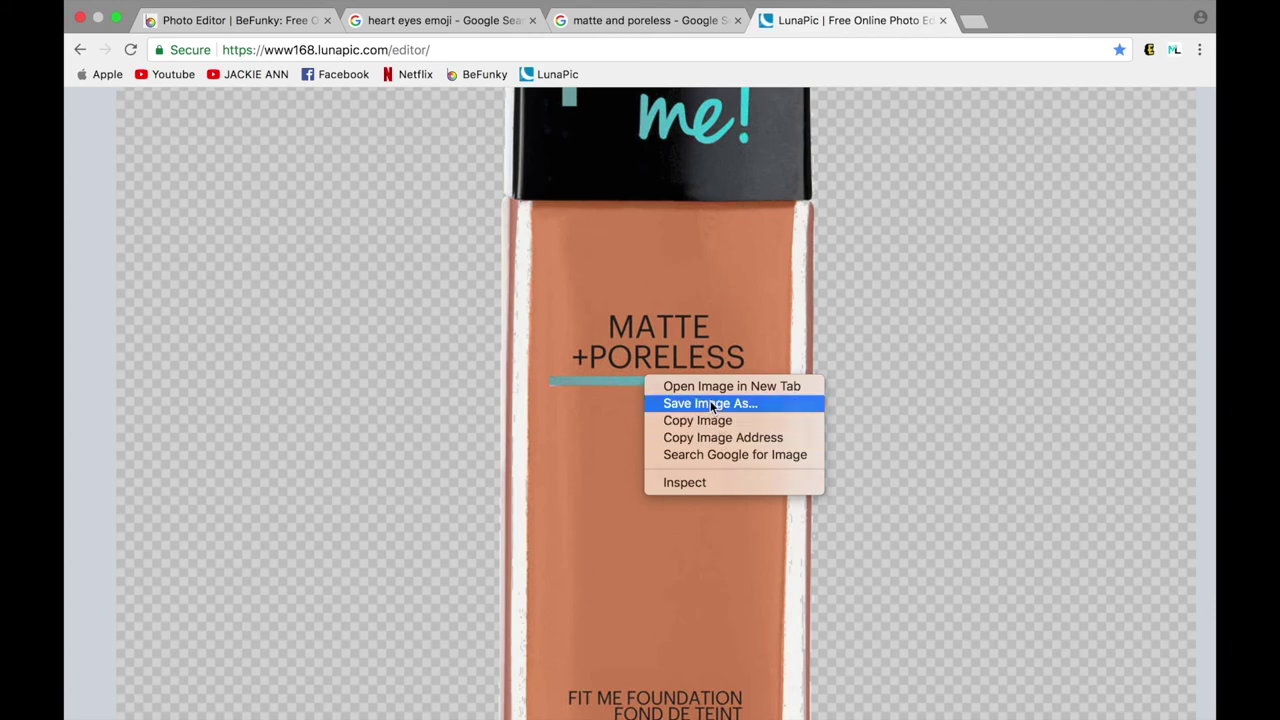
left_click(710, 403)
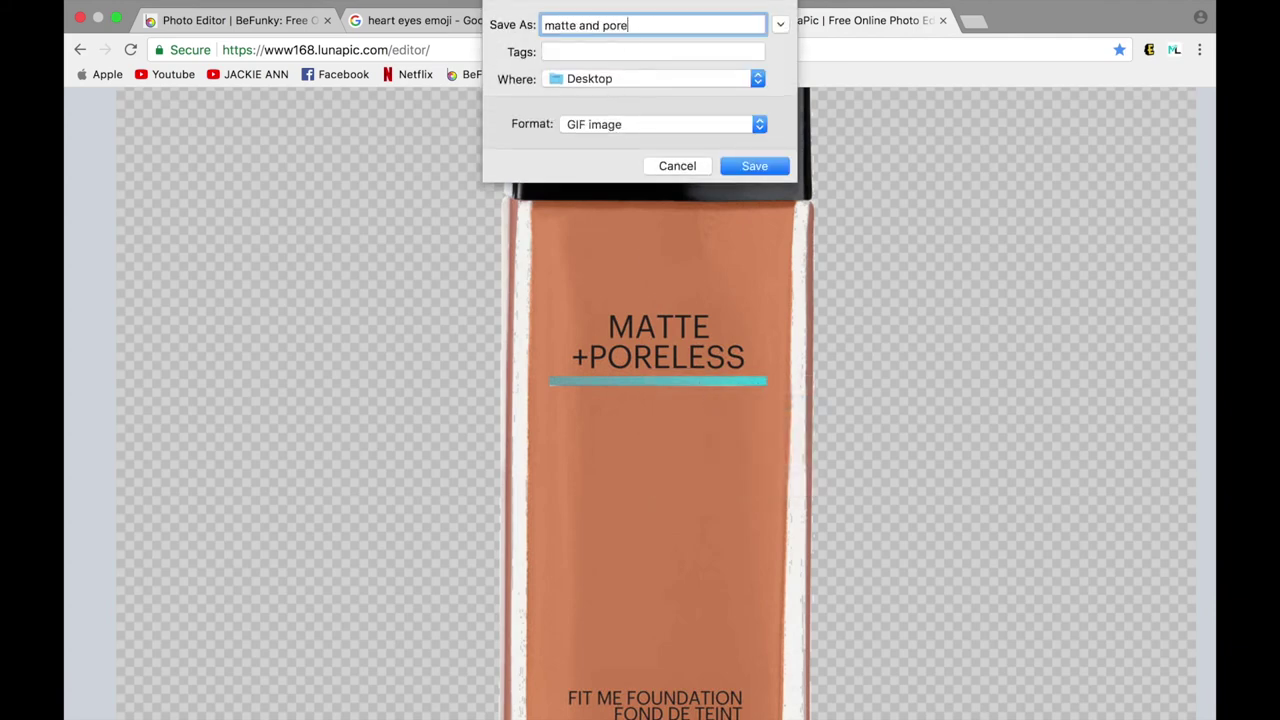
left_click(740, 168)
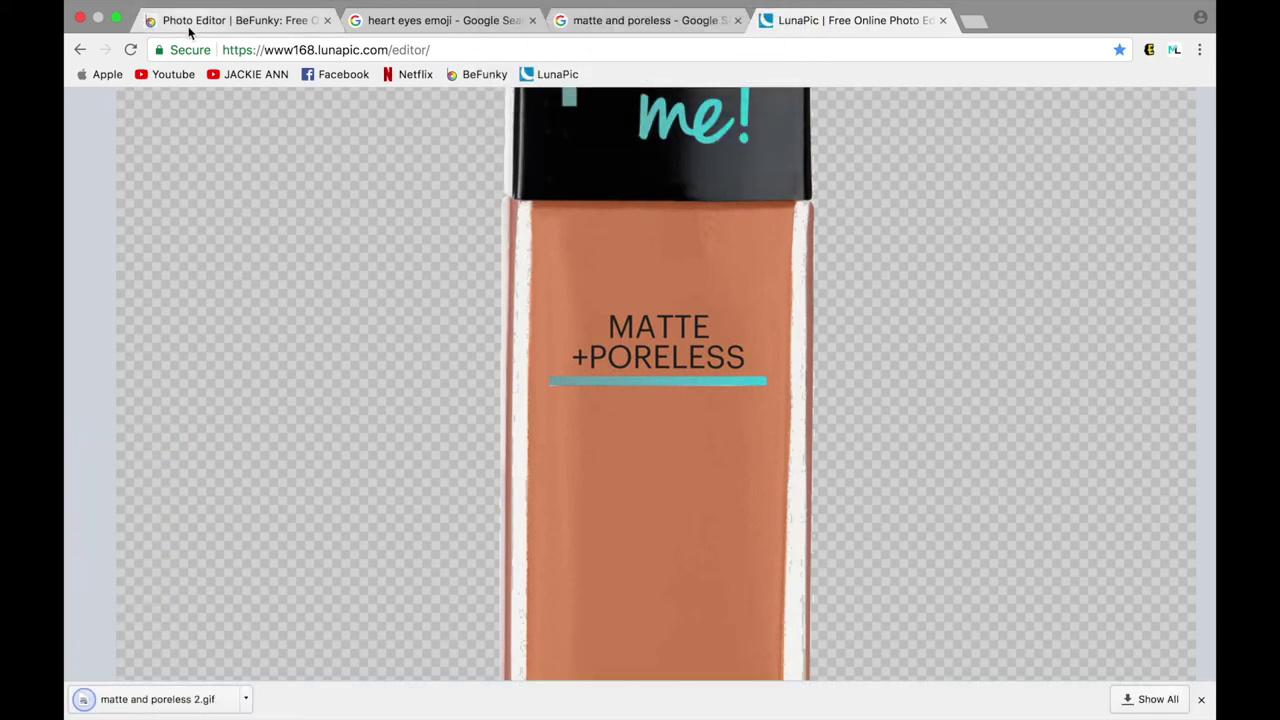
Switch back to the BeFunky photo editor and add matte and poreless 2.gif from the Desktop as a layer
left_click(188, 30)
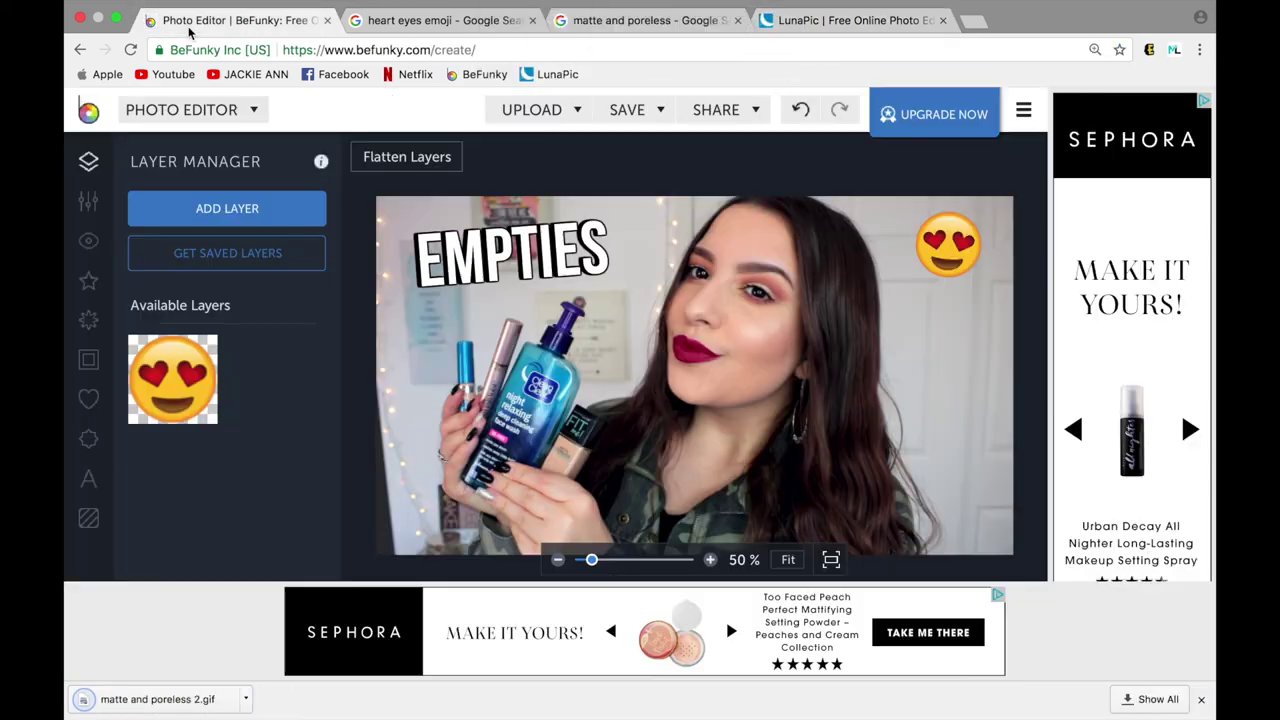
left_click(228, 210)
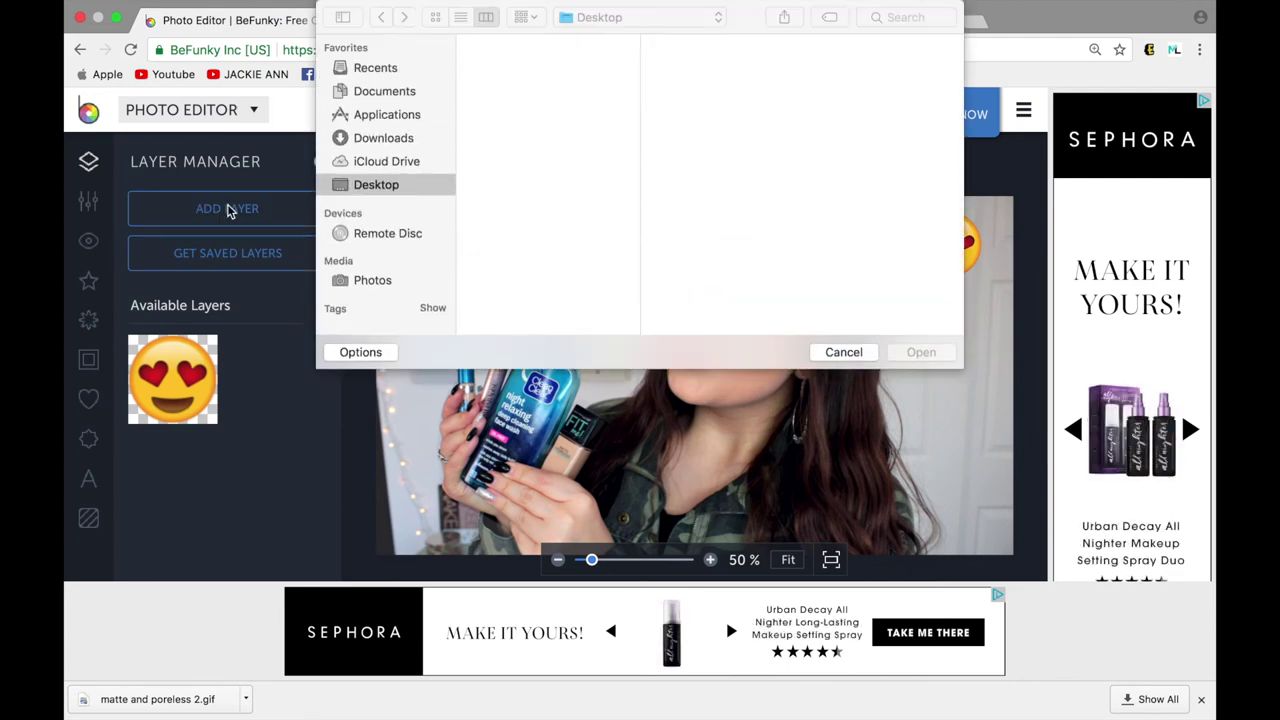
left_click(522, 126)
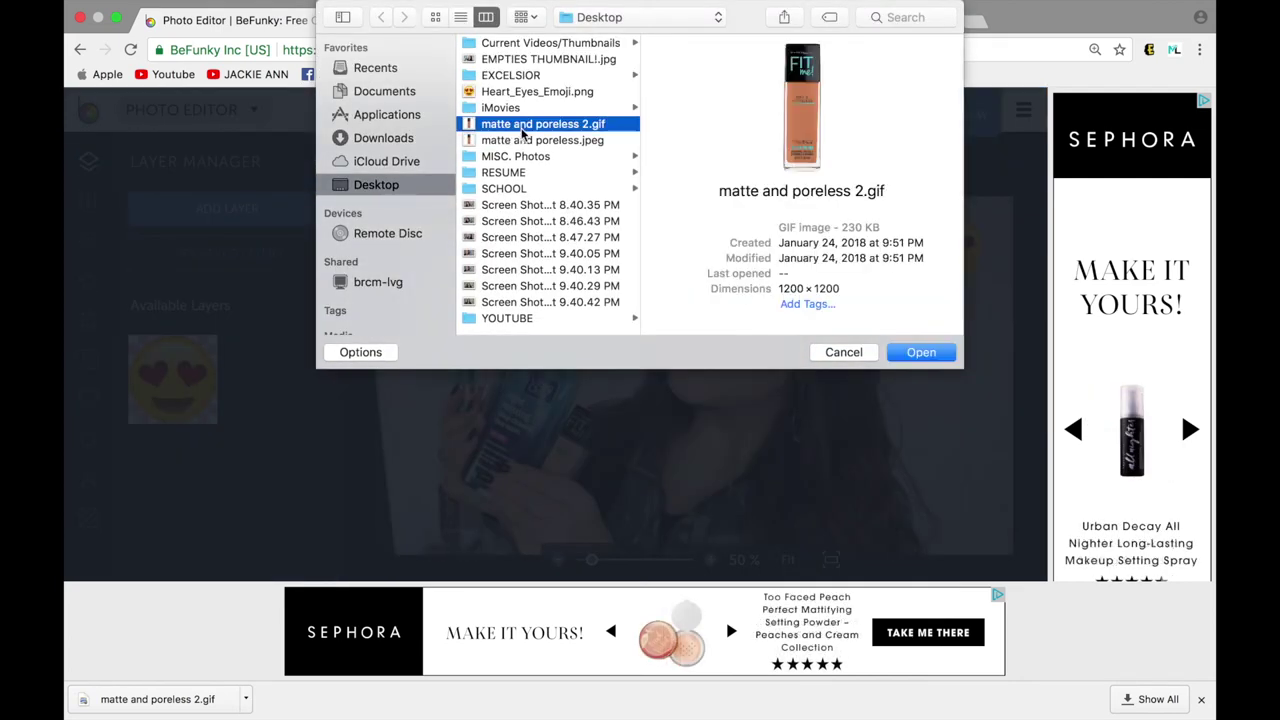
left_click(905, 350)
Shrink the foundation bottle, tilt it slightly counterclockwise and place it beside the hair on the photo's right side
left_click_drag(915, 353, 968, 343)
left_click_drag(843, 299, 890, 347)
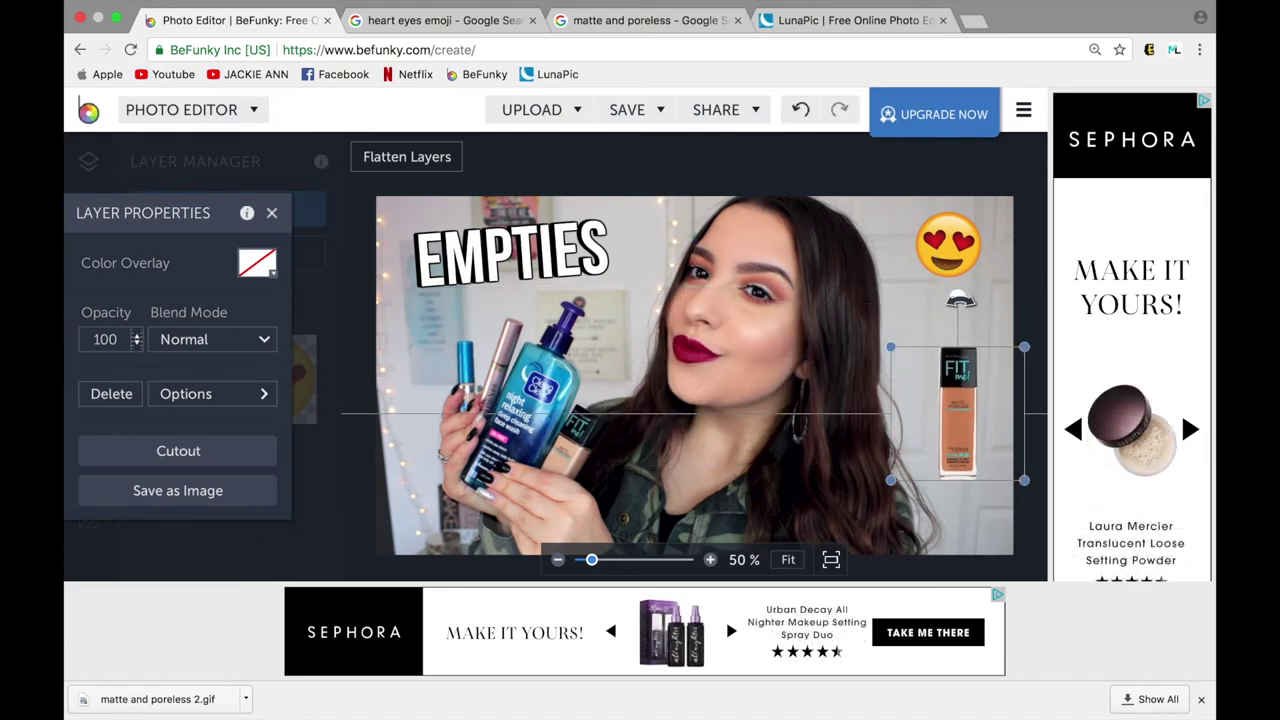
left_click_drag(958, 298, 930, 301)
left_click_drag(948, 370, 975, 295)
Try placing the foundation bottle in the photo's upper-right corner with the emoji tilted counterclockwise below it
left_click_drag(946, 245, 728, 437)
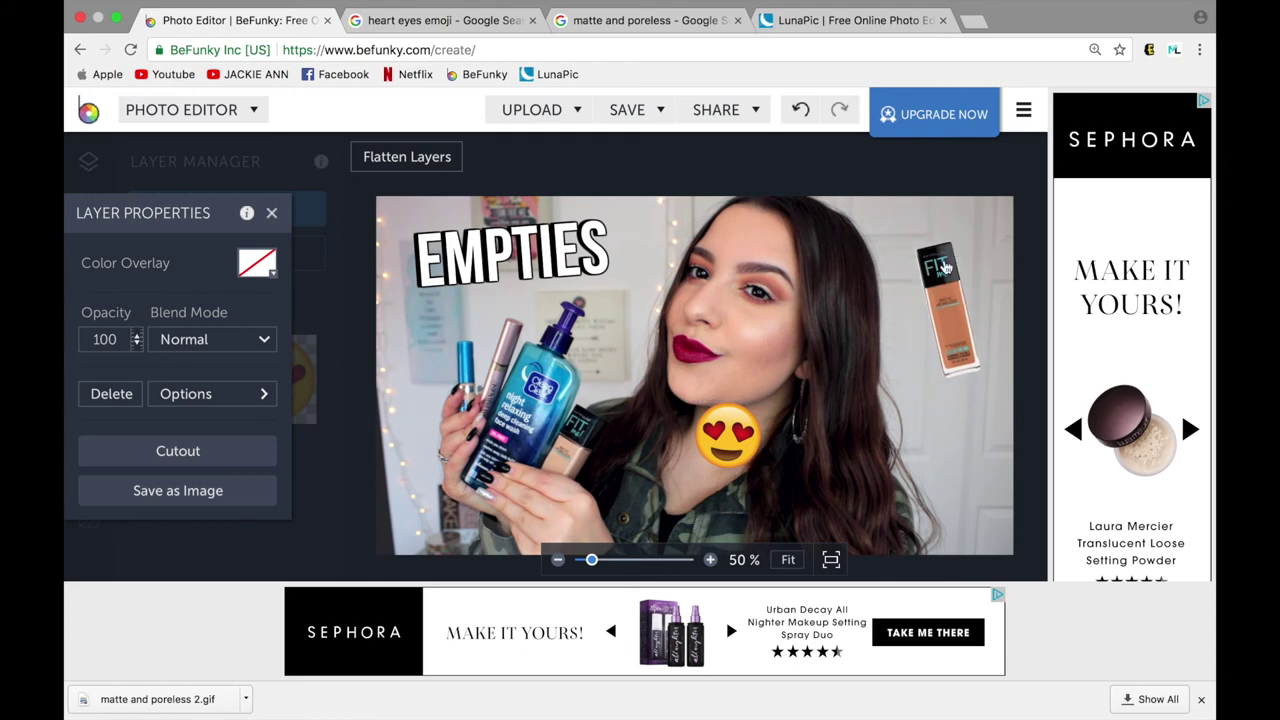
left_click_drag(945, 268, 960, 238)
left_click_drag(728, 454, 925, 400)
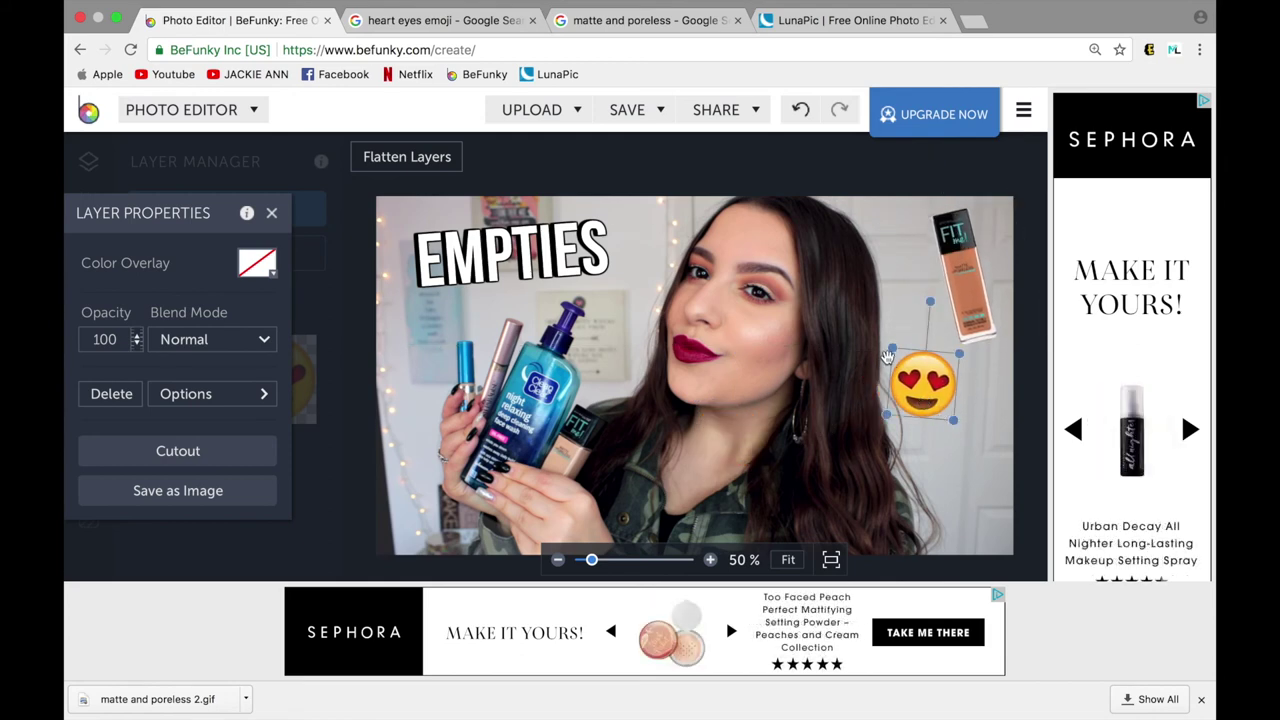
left_click_drag(886, 305, 908, 294)
left_click_drag(922, 383, 914, 337)
Return the emoji to the photo's upper-right corner, tilt it clockwise and place the foundation bottle between it and the hair
left_click_drag(985, 267, 835, 372)
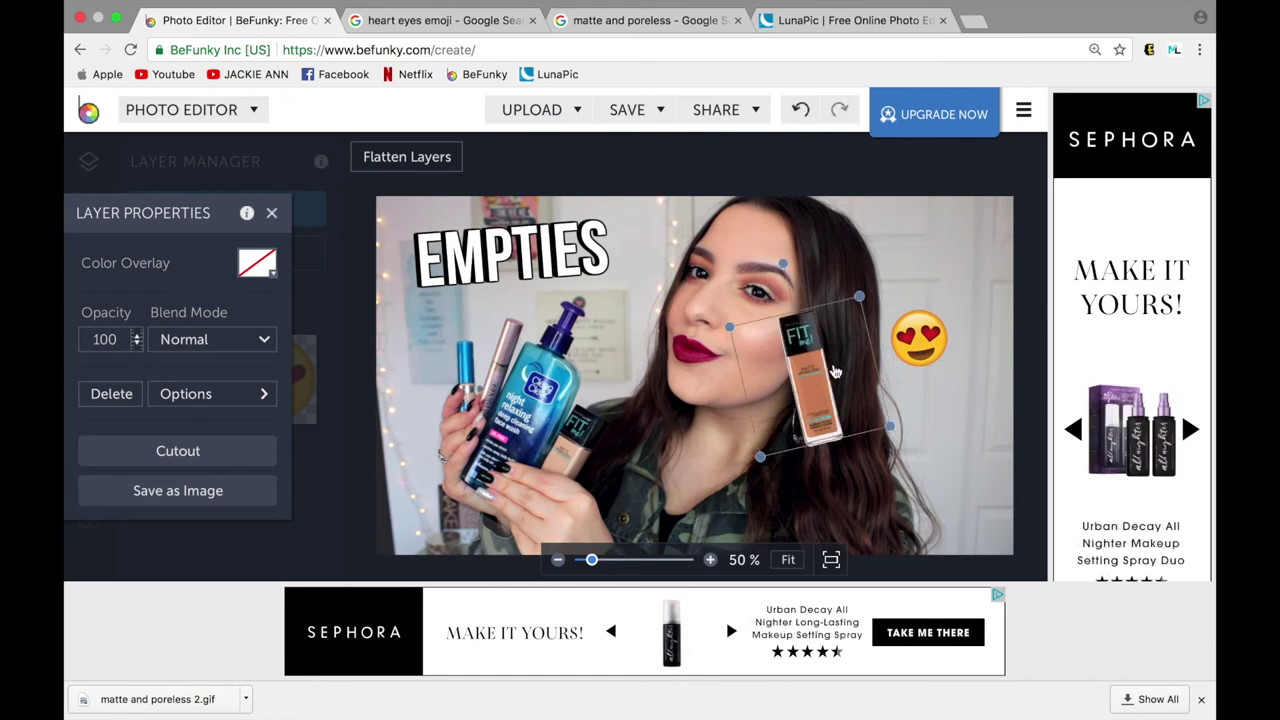
left_click_drag(918, 338, 955, 267)
left_click_drag(943, 179, 971, 178)
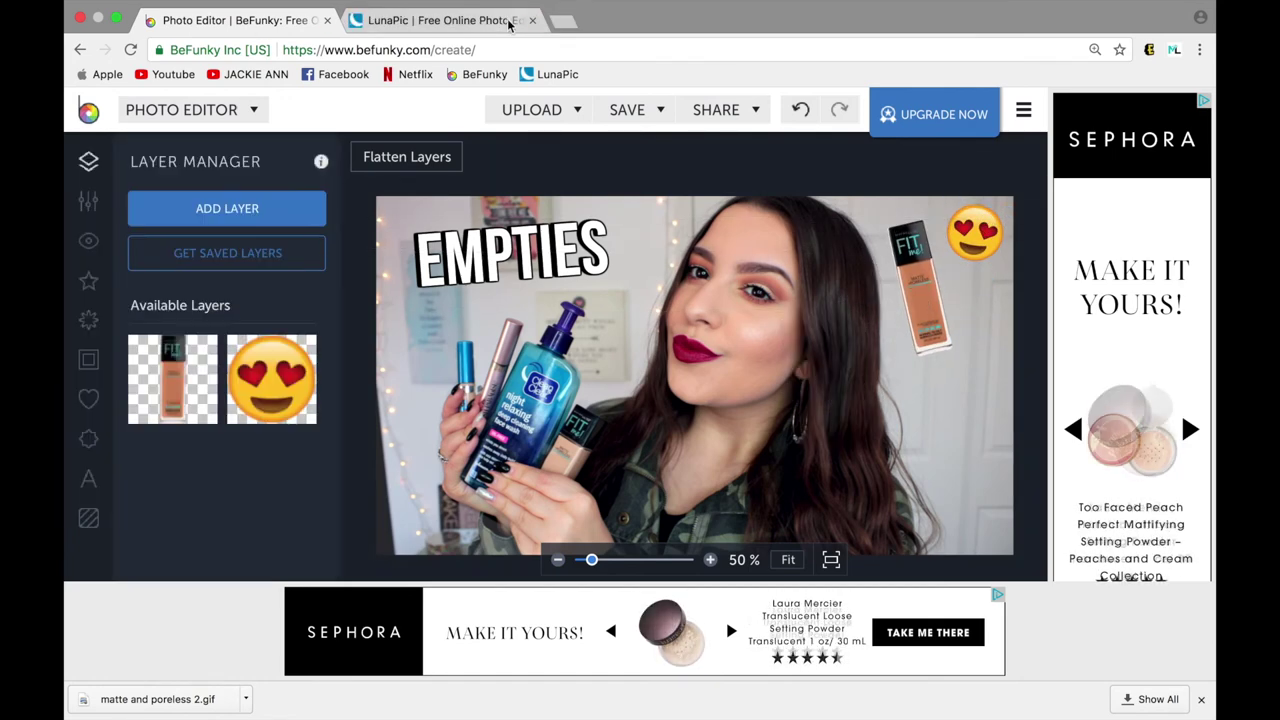
Find an essence lash princess mascara image through a Google image search in a new browser tab and save it as lash princess
key("ctrl+t")
type("essence lash princess")
key("Return")
left_click(358, 180)
left_click(200, 360)
right_click(368, 425)
left_click(420, 549)
type("lash princess")
key("Return")
Switch to LunaPic and upload the lash princess image for editing
left_click(440, 20)
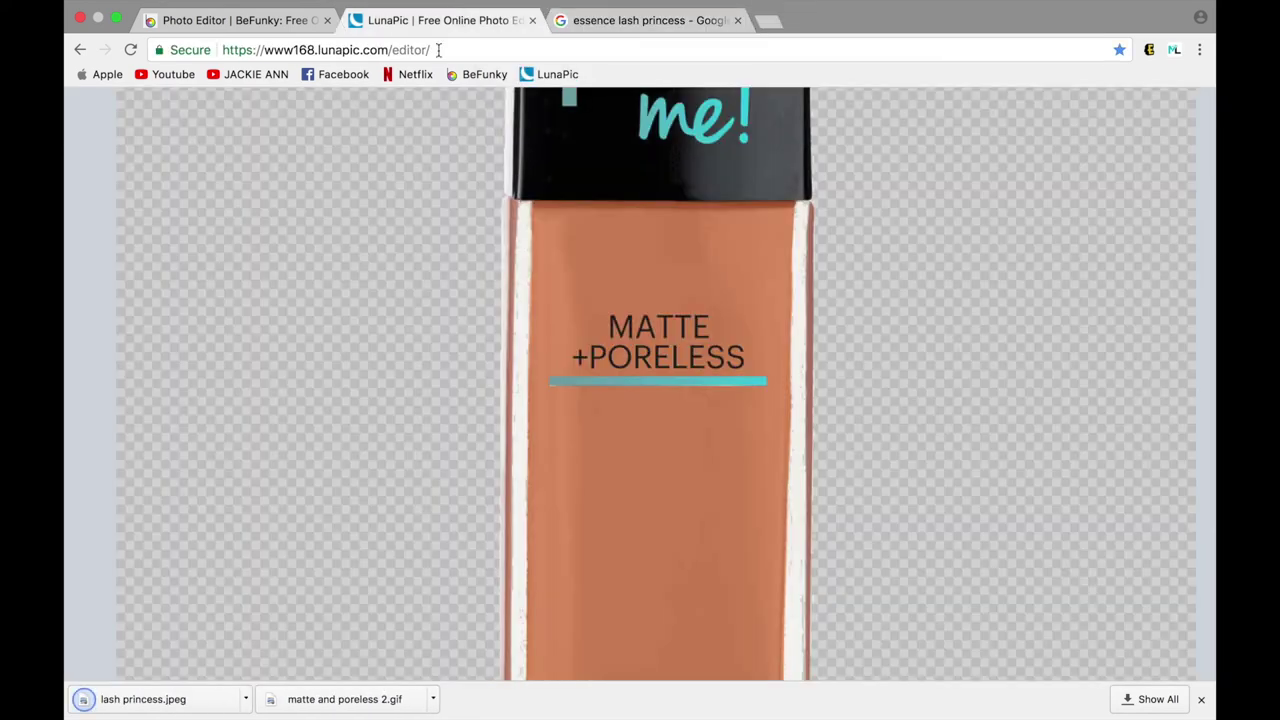
scroll(345, 241, "up", 10)
left_click(94, 182)
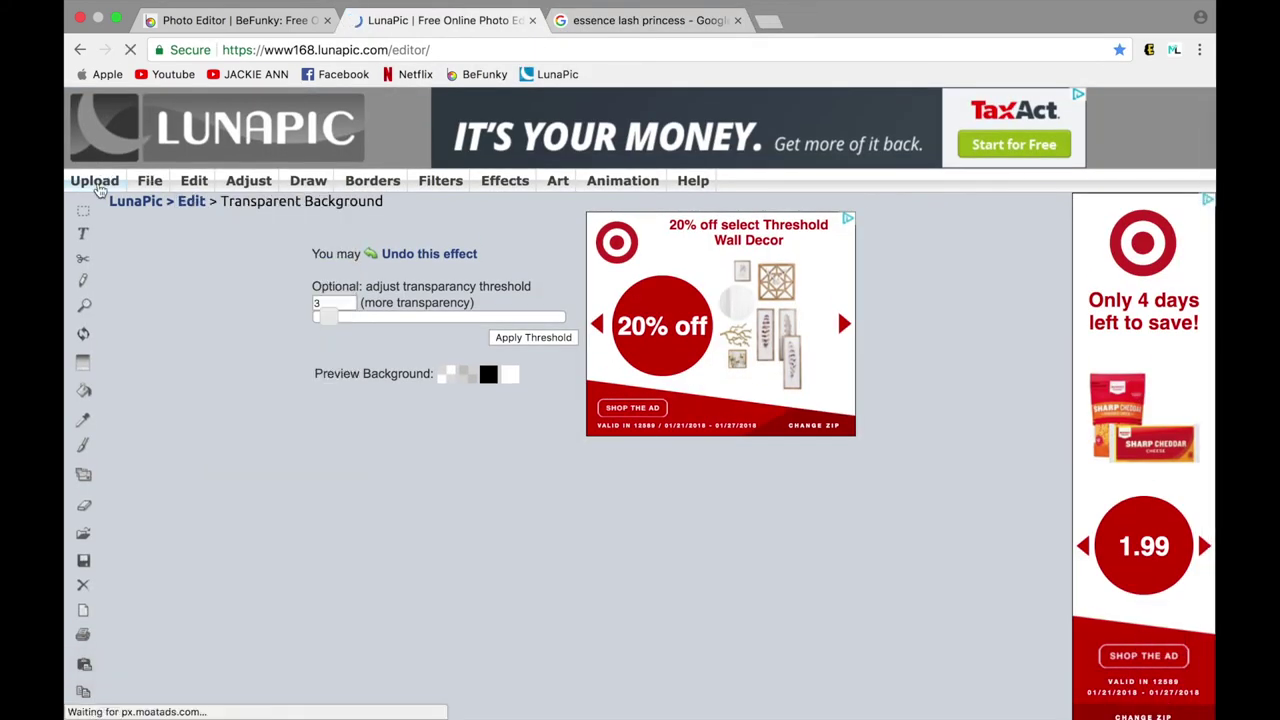
left_click(846, 616)
left_click(485, 367)
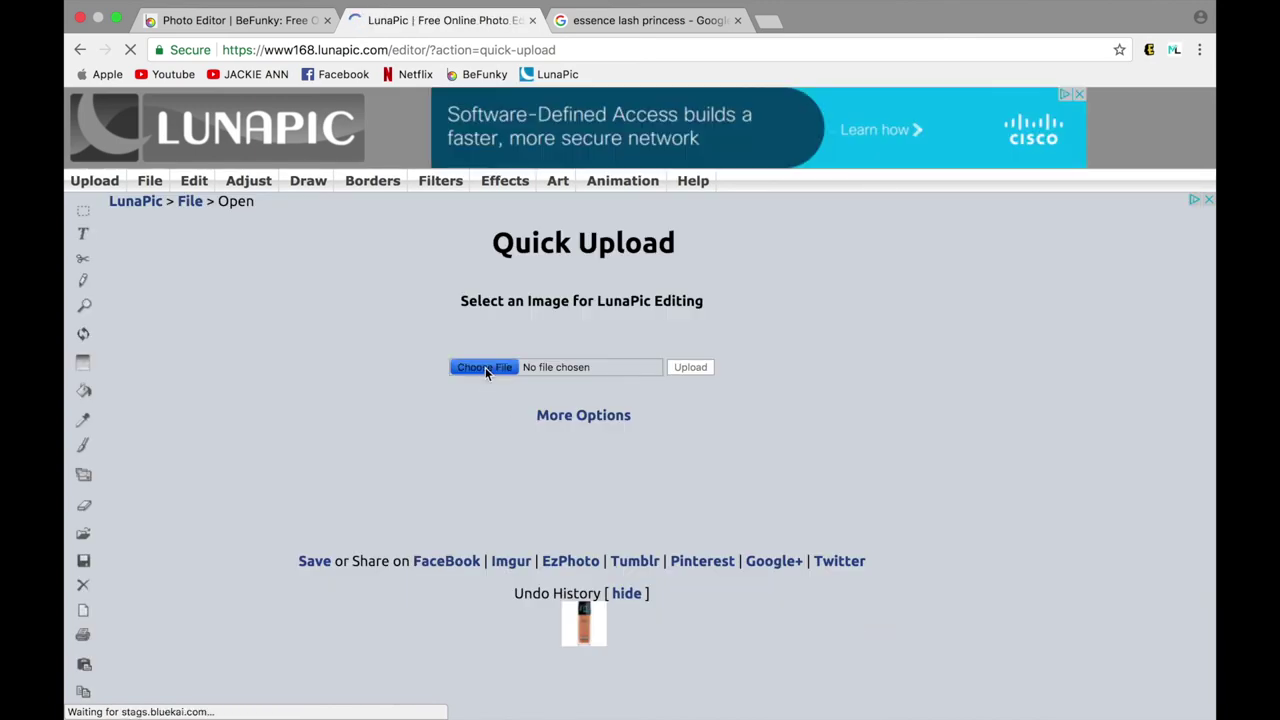
double_click(527, 124)
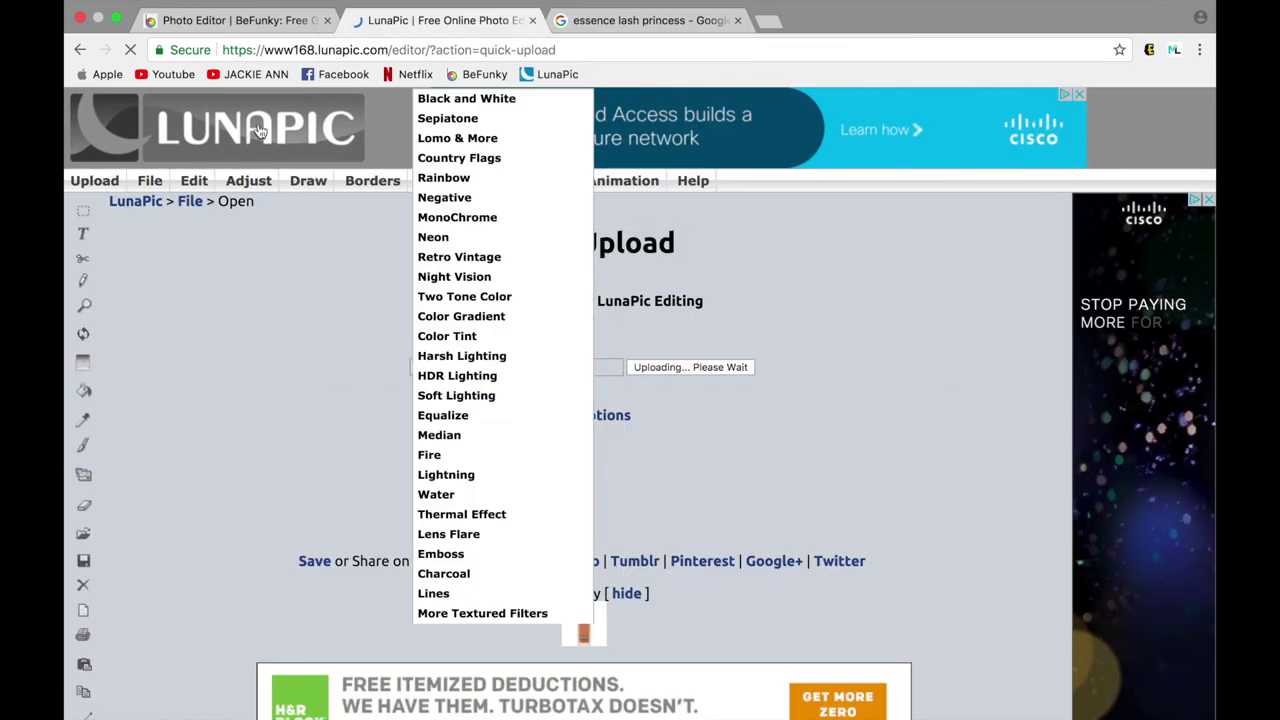
Make the mascara image's white background transparent and save the result as lash princess 2
mouse_move(194, 182)
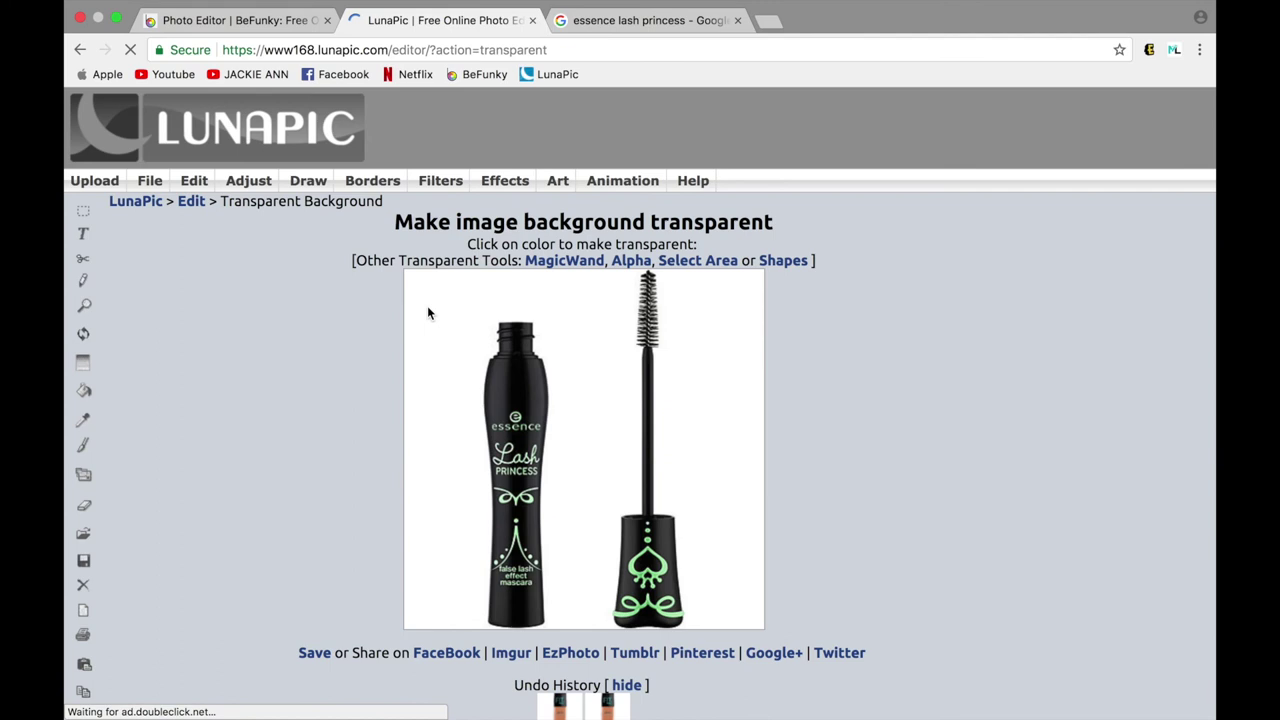
left_click(427, 305)
scroll(201, 621, "down", 3)
right_click(519, 405)
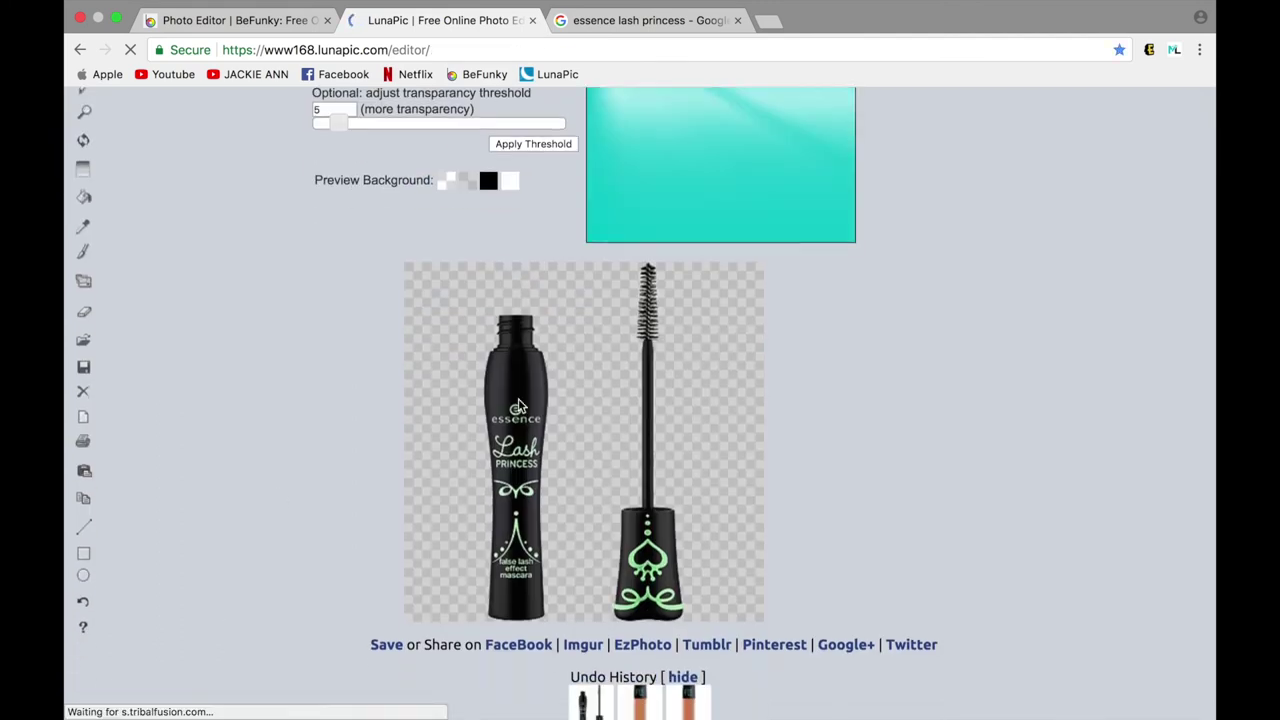
left_click(560, 423)
type("lash princess 2")
key("Return")
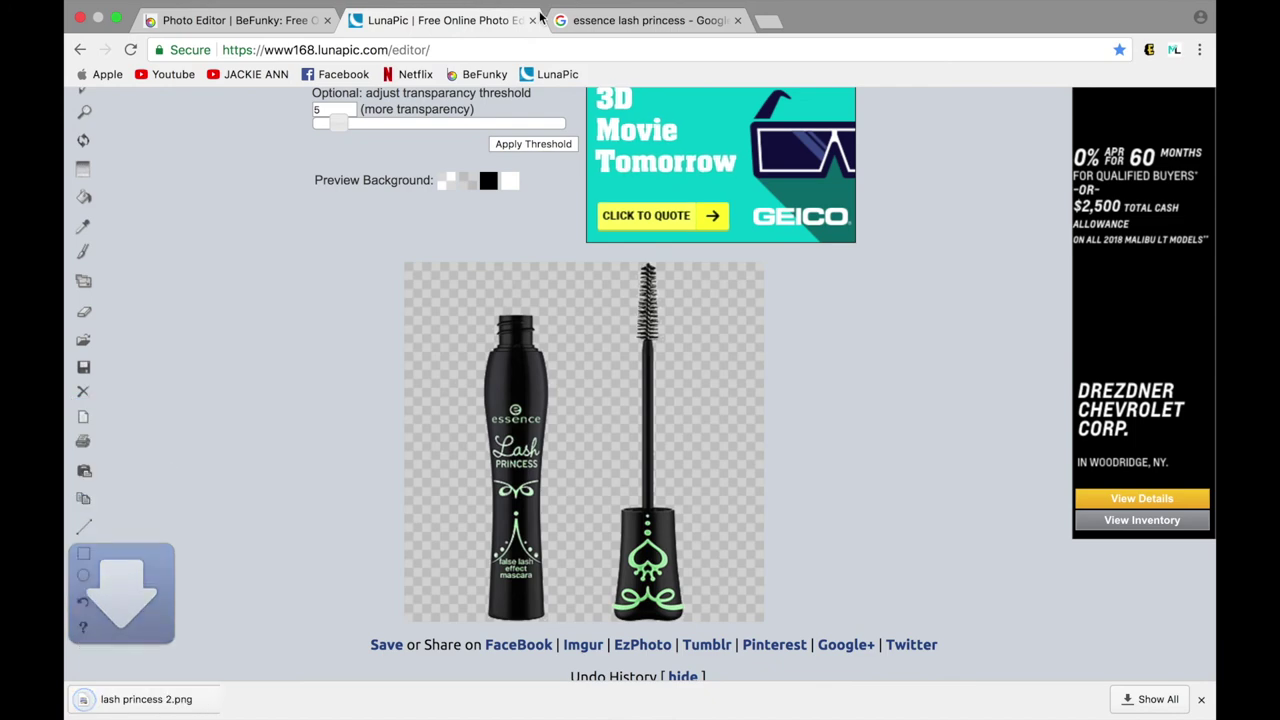
Switch back to the BeFunky photo editor and add lash princess 2.png as a layer
left_click(640, 20)
left_click(230, 20)
left_click(209, 208)
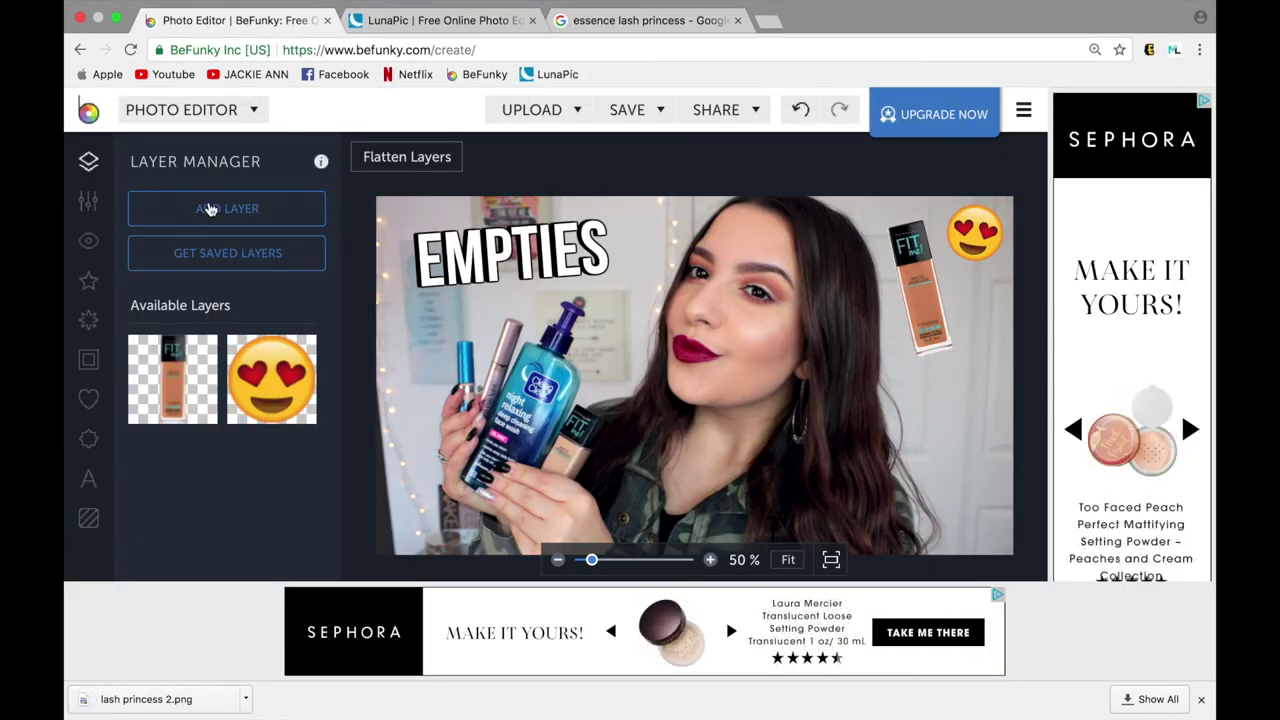
left_click(530, 123)
Shrink the mascara layer, tilt it slightly clockwise and place it below the foundation bottle
left_click(921, 352)
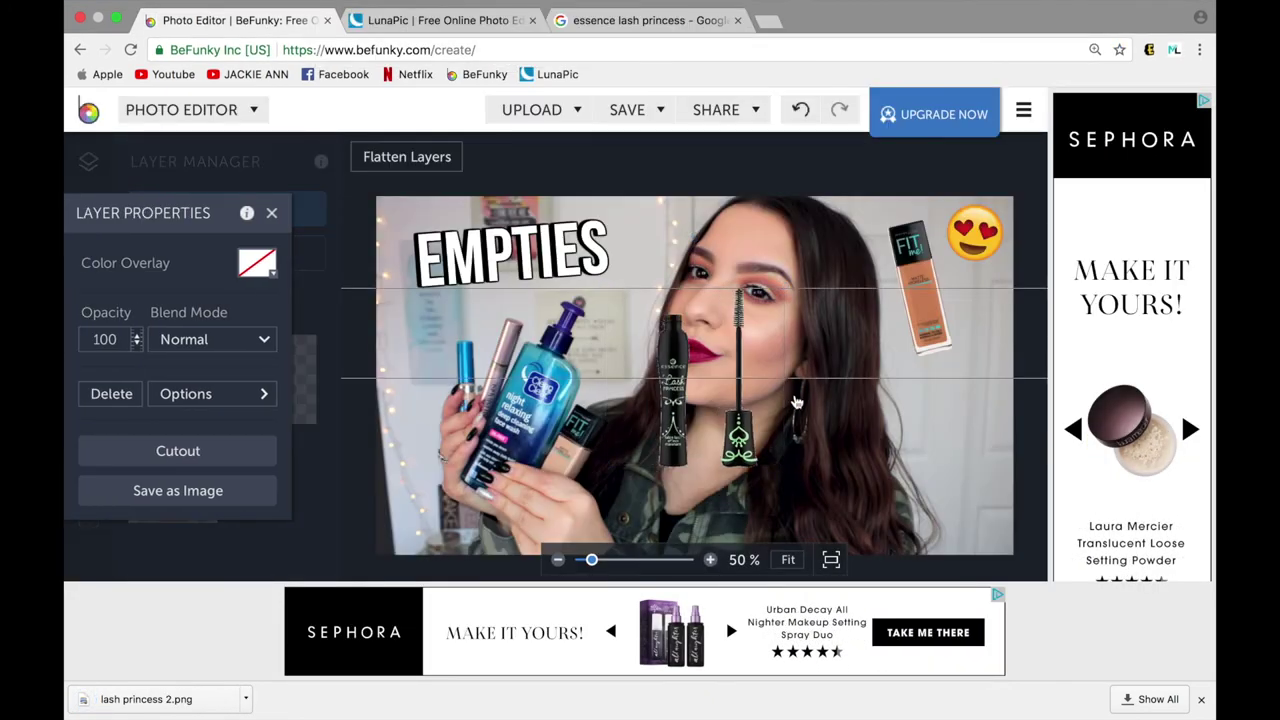
left_click_drag(862, 350, 990, 437)
left_click(271, 213)
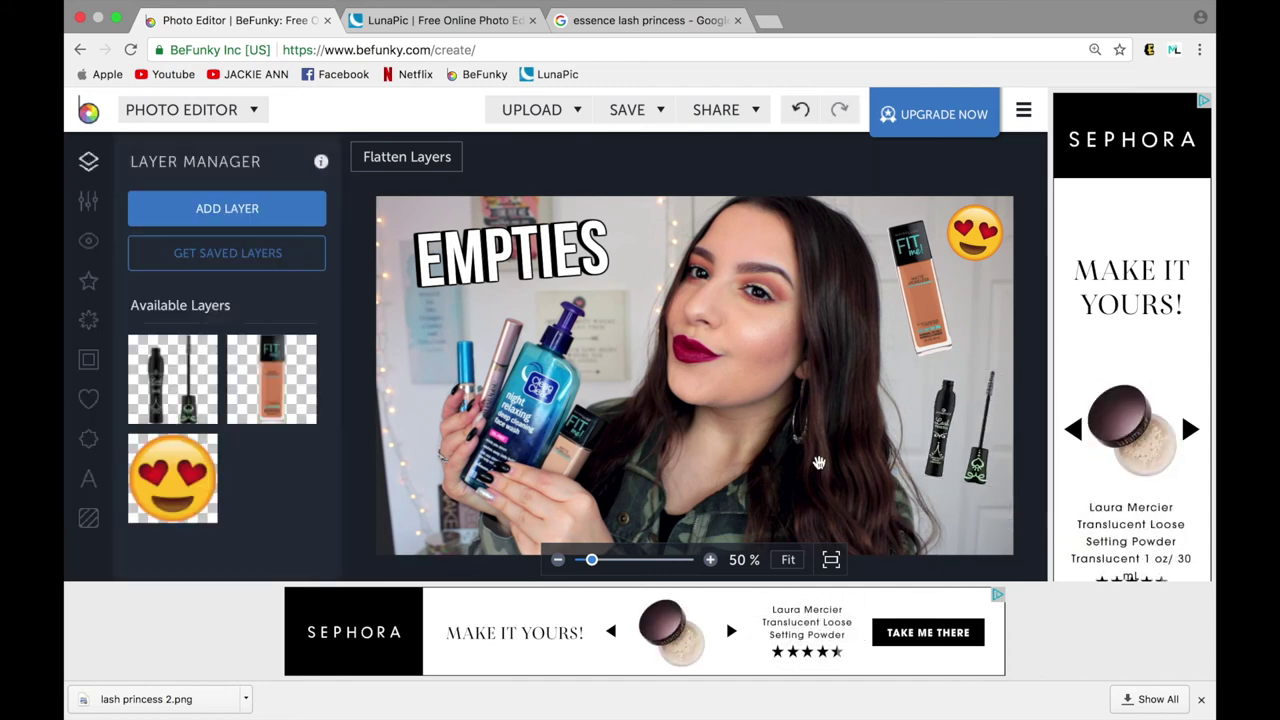
Raise the third exposure setting of the photo to 19 and apply the adjustment
left_click(88, 200)
left_click(196, 543)
left_click_drag(178, 360, 214, 366)
left_click(312, 513)
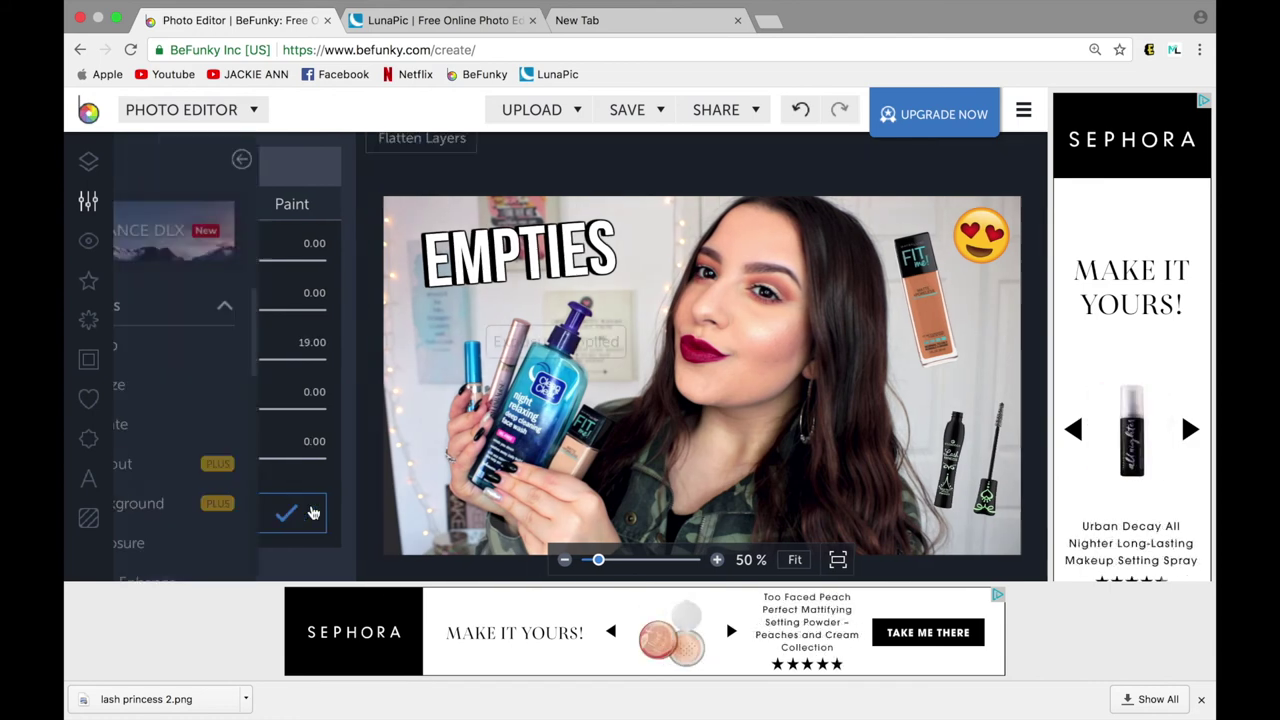
Reposition the foundation bottle slightly lower beneath the emoji and move the mascara down toward the photo's lower-right corner
left_click(945, 437)
left_click(912, 290)
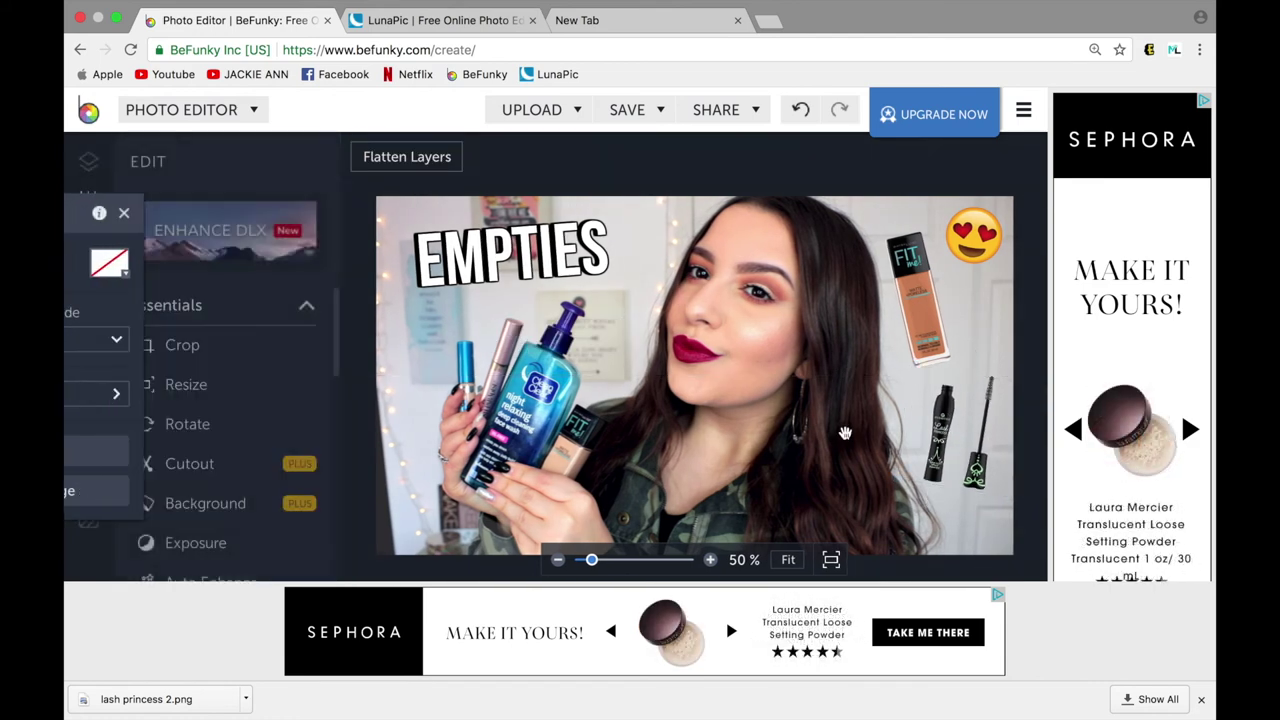
left_click(870, 377)
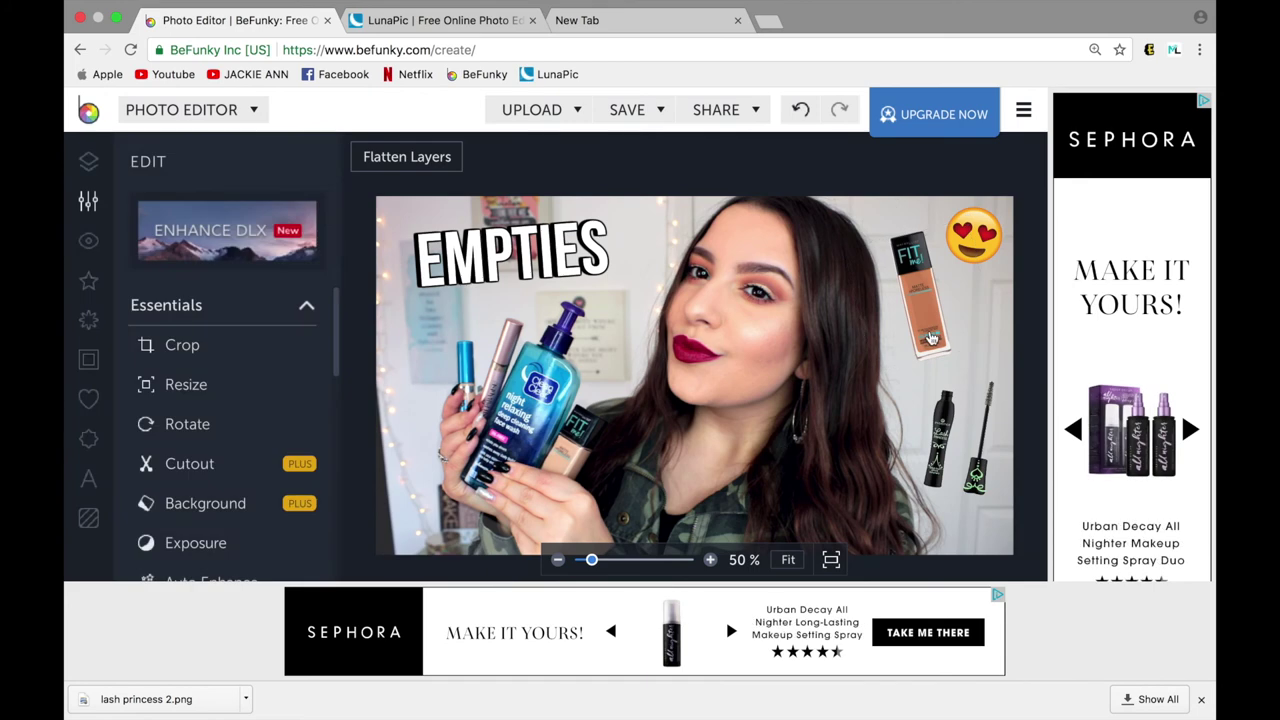
left_click(945, 437)
left_click(900, 470)
left_click(960, 512)
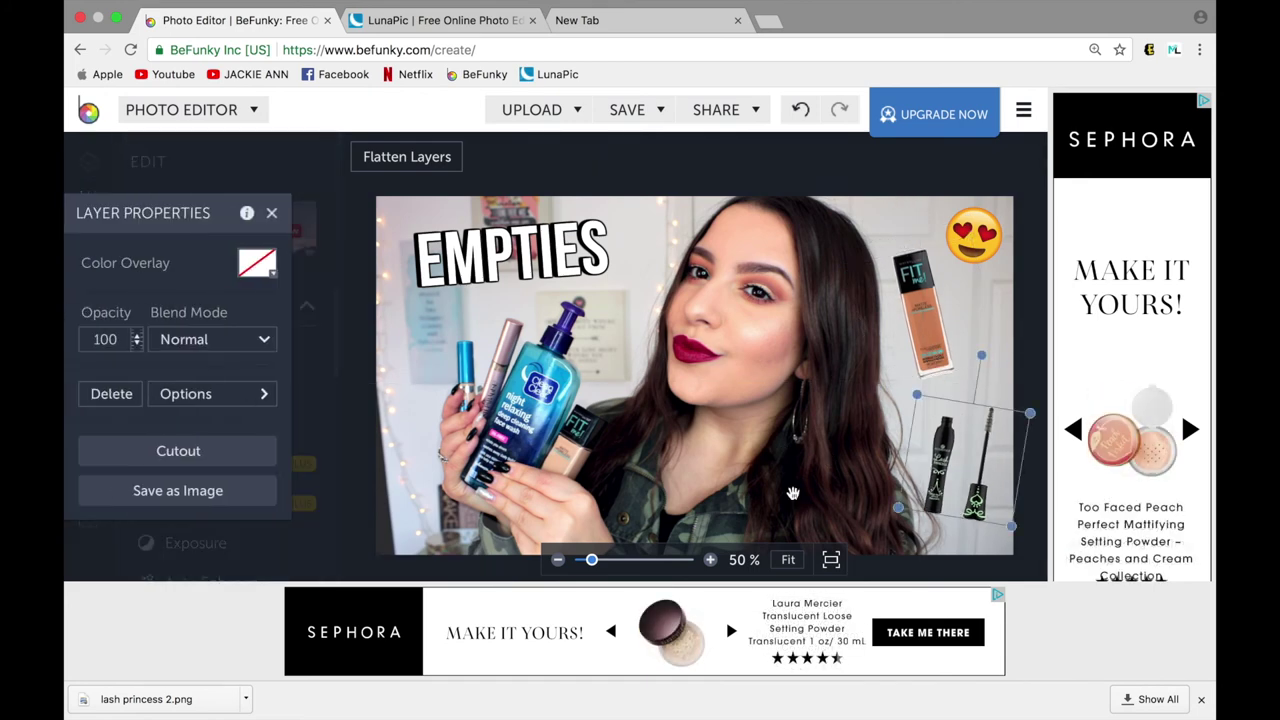
left_click(592, 165)
Save the thumbnail to the computer as a JPG named EMPTIES THUMBNAIL final at quality 90
left_click(632, 112)
left_click(655, 144)
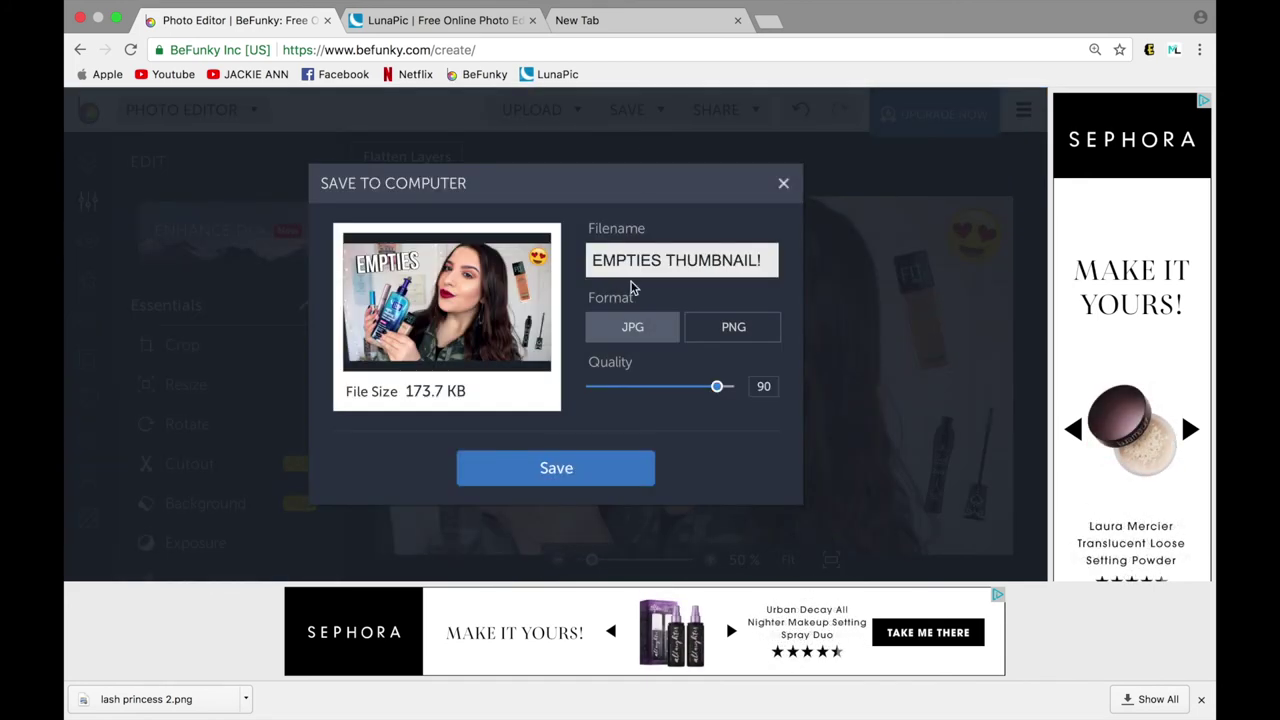
type("al")
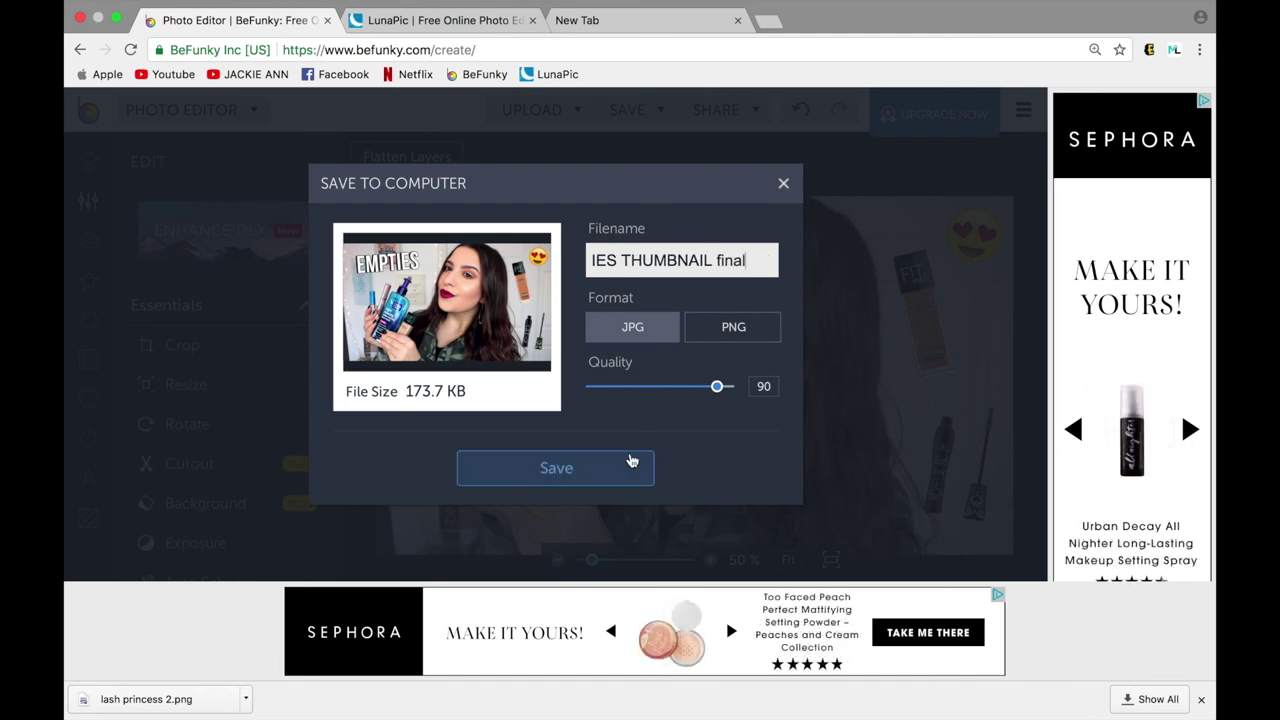
left_click(633, 466)
left_click(749, 163)
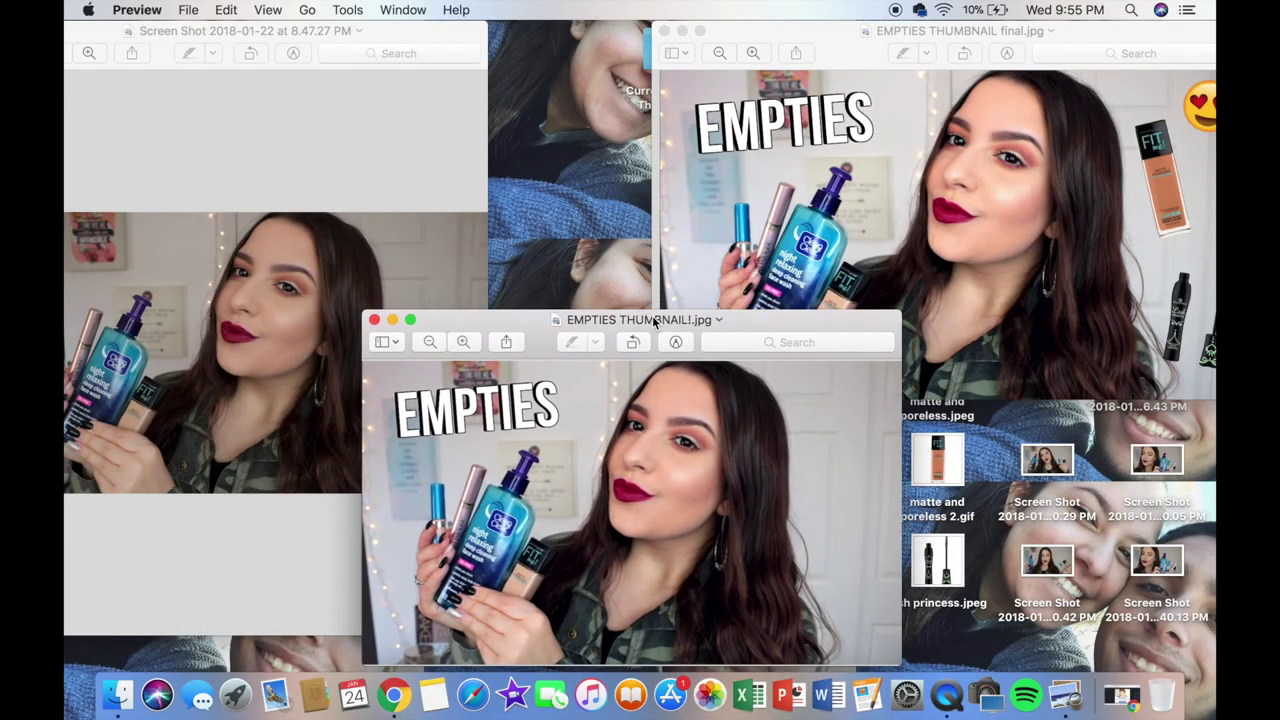
Arrange the Preview windows of the original screenshot, EMPTIES THUMBNAIL!.jpg and EMPTIES THUMBNAIL final.jpg to compare the three versions
left_click(233, 32)
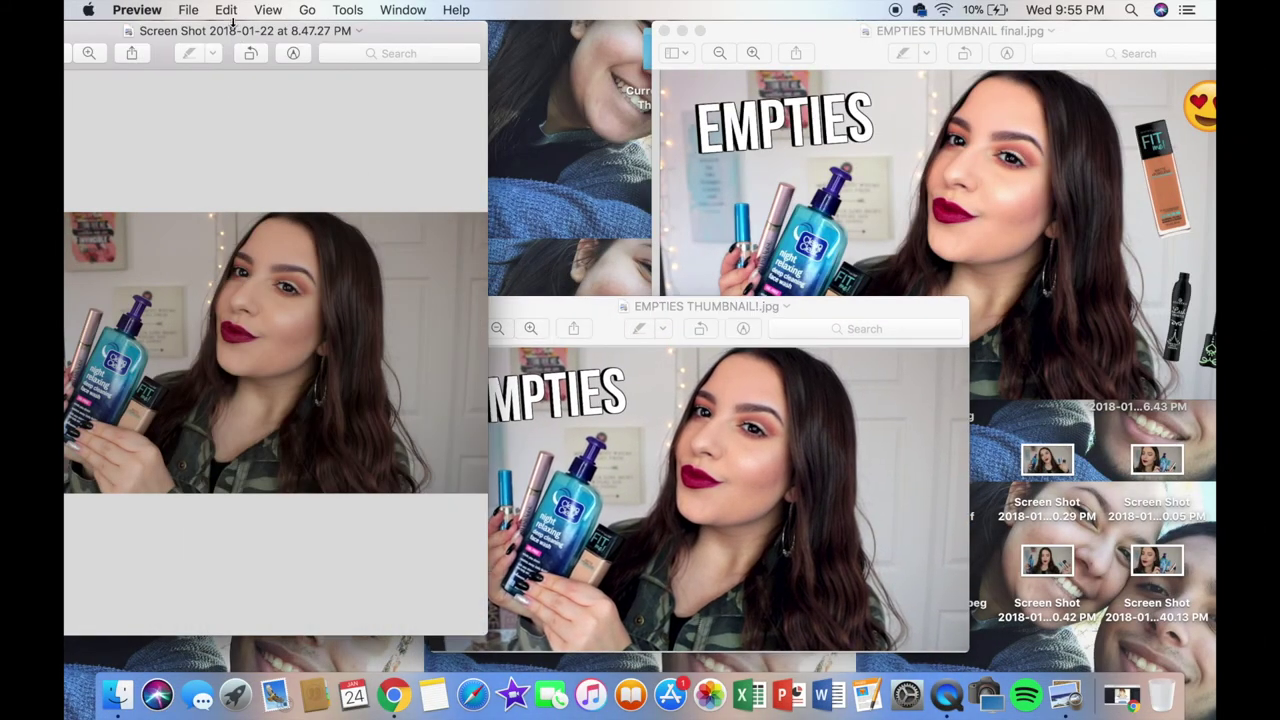
left_click_drag(233, 30, 233, 363)
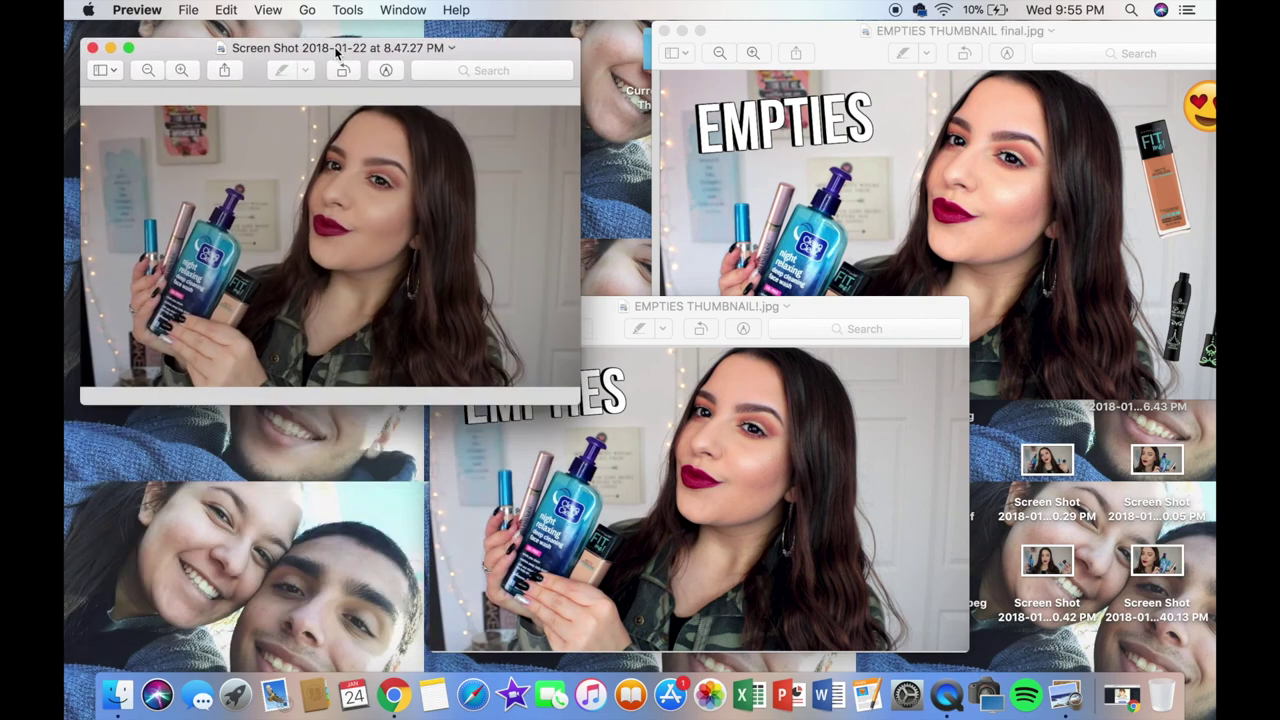
left_click_drag(336, 50, 298, 33)
left_click(654, 312)
left_click_drag(654, 312, 464, 116)
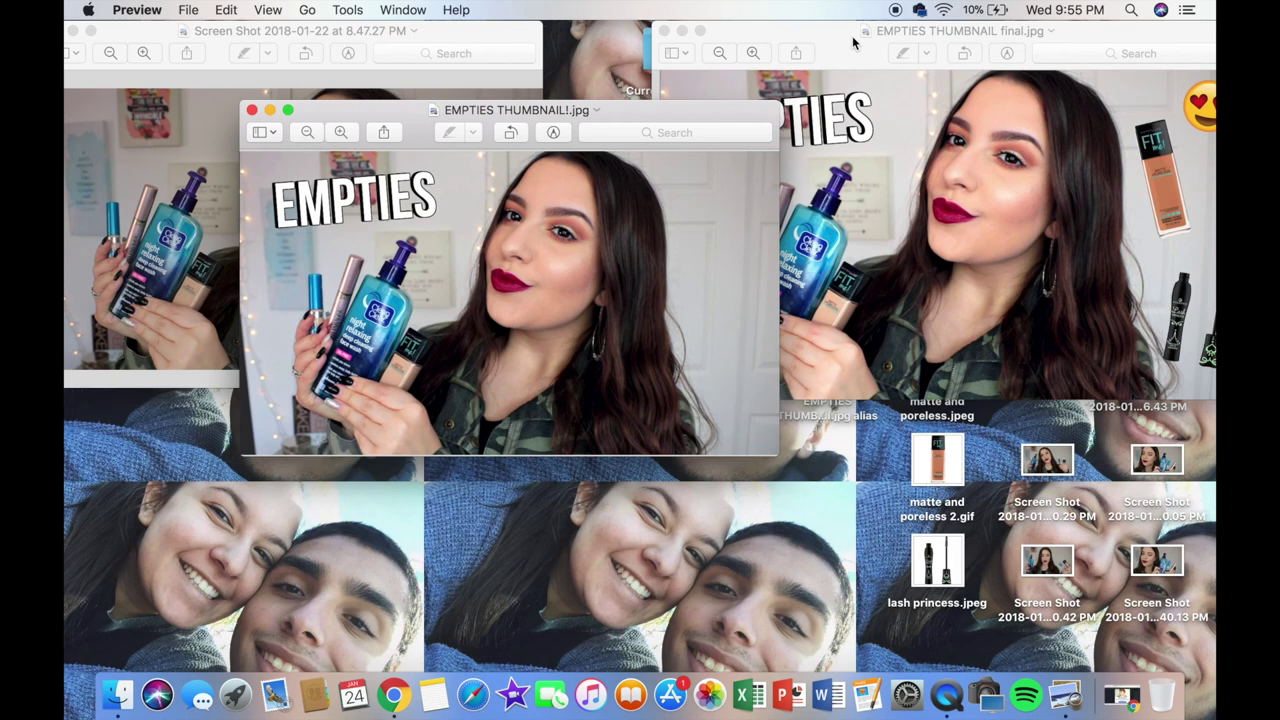
left_click_drag(566, 121, 394, 312)
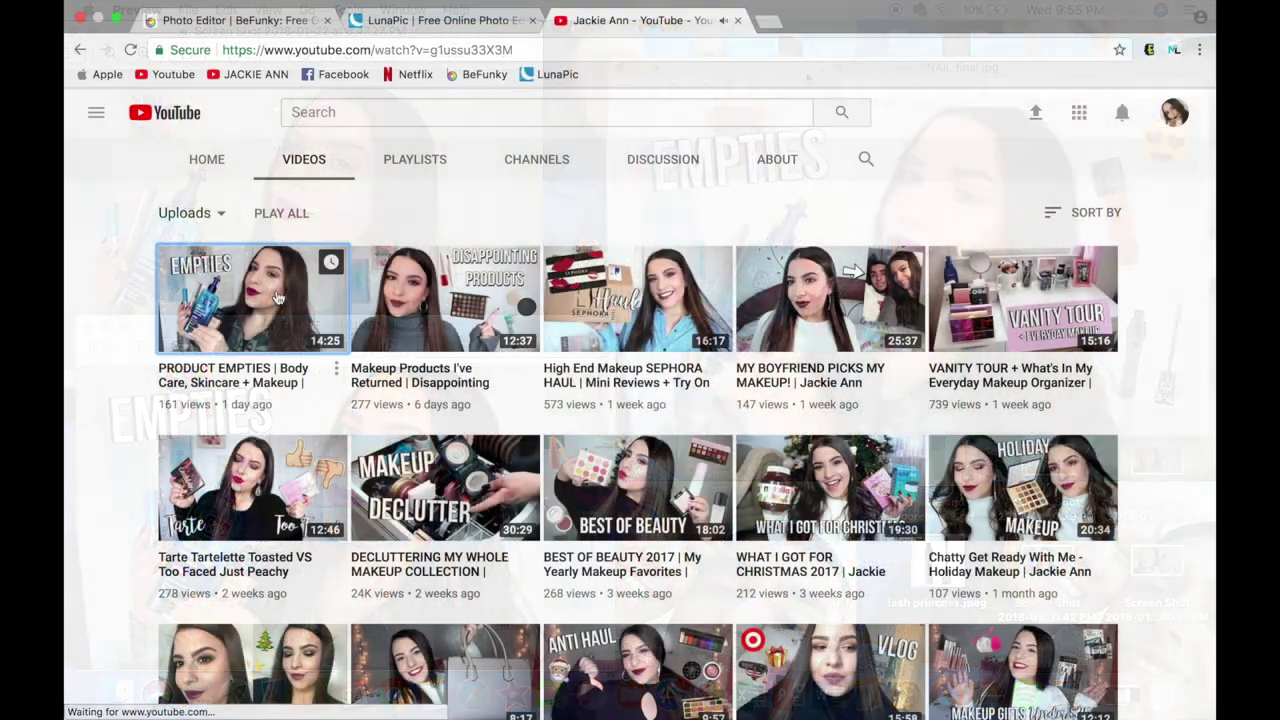
Open the PRODUCT EMPTIES video from the YouTube channel's uploads and go to its editing page
left_click(276, 296)
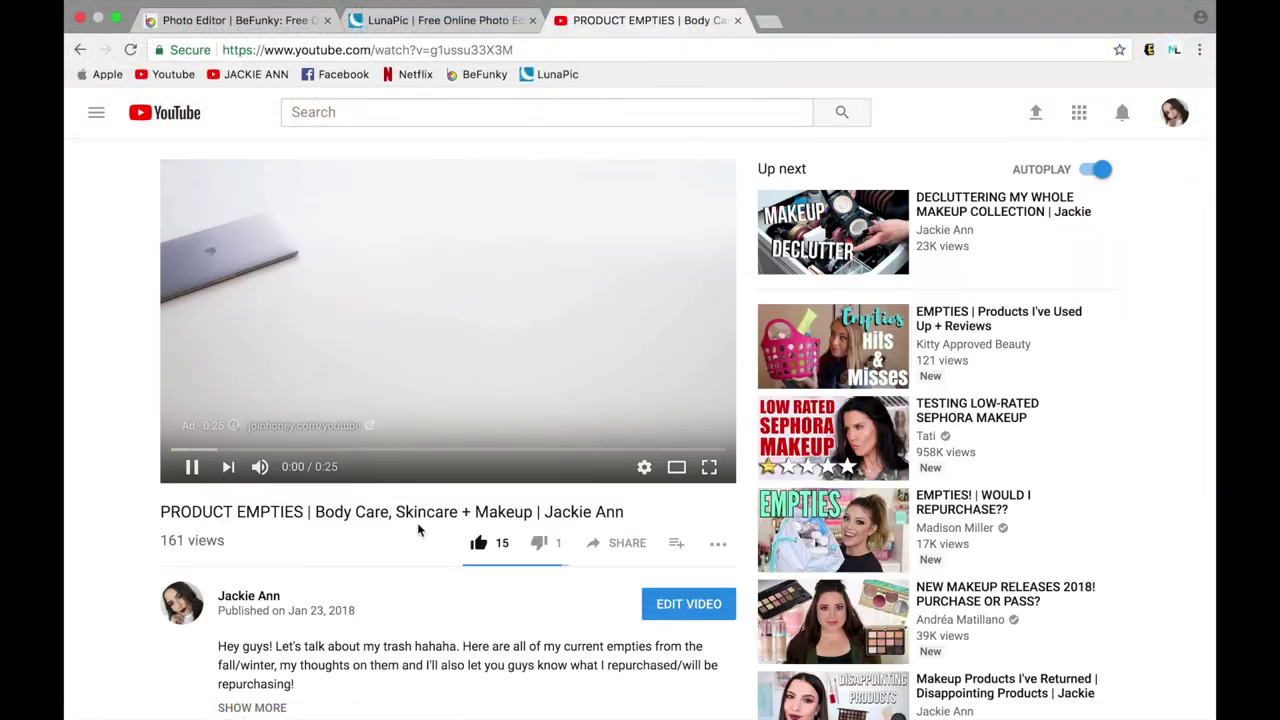
left_click(680, 606)
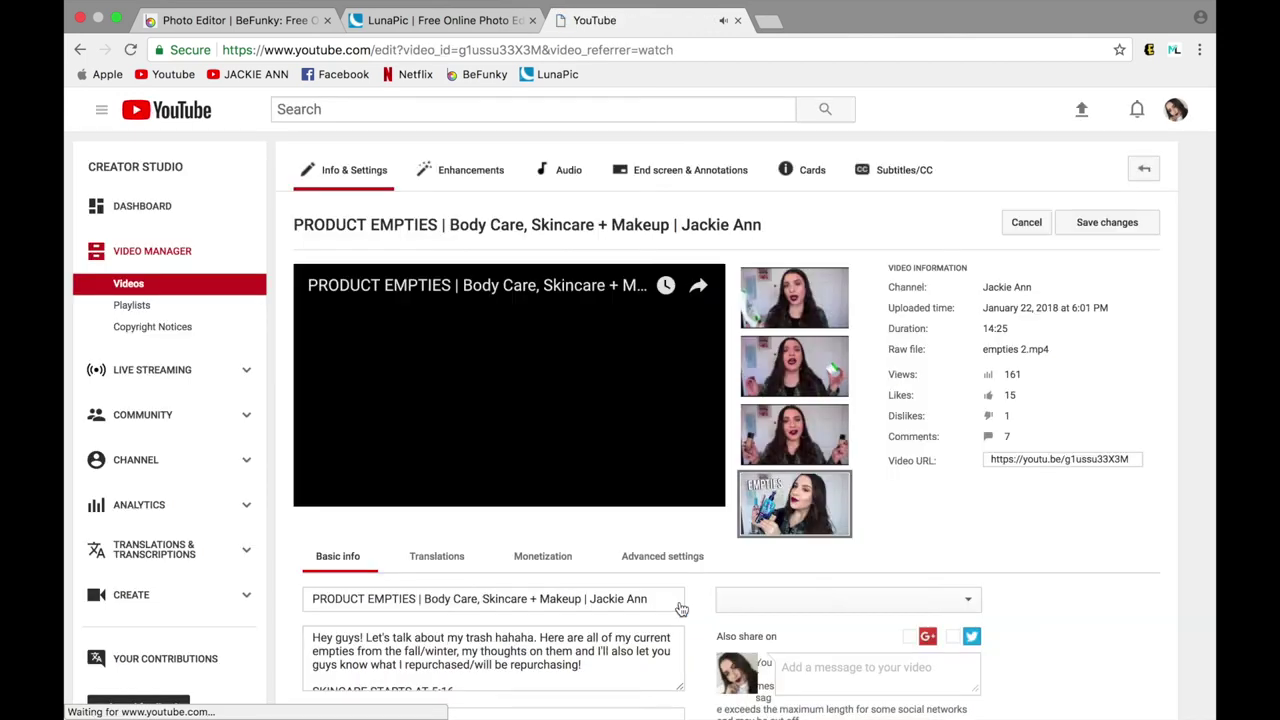
scroll(673, 539, "down", 1)
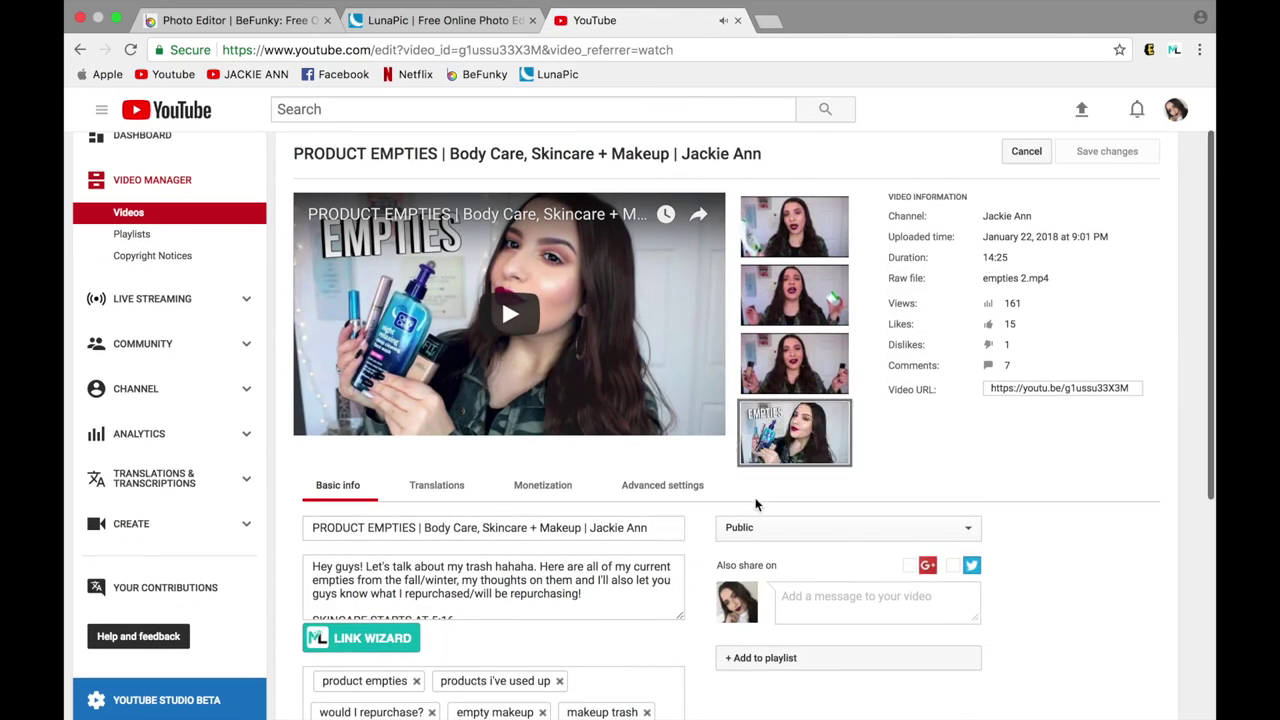
Replace the video's custom thumbnail with the EMPTIES THUMBNAIL final.jpg alias file from the Desktop
left_click(792, 448)
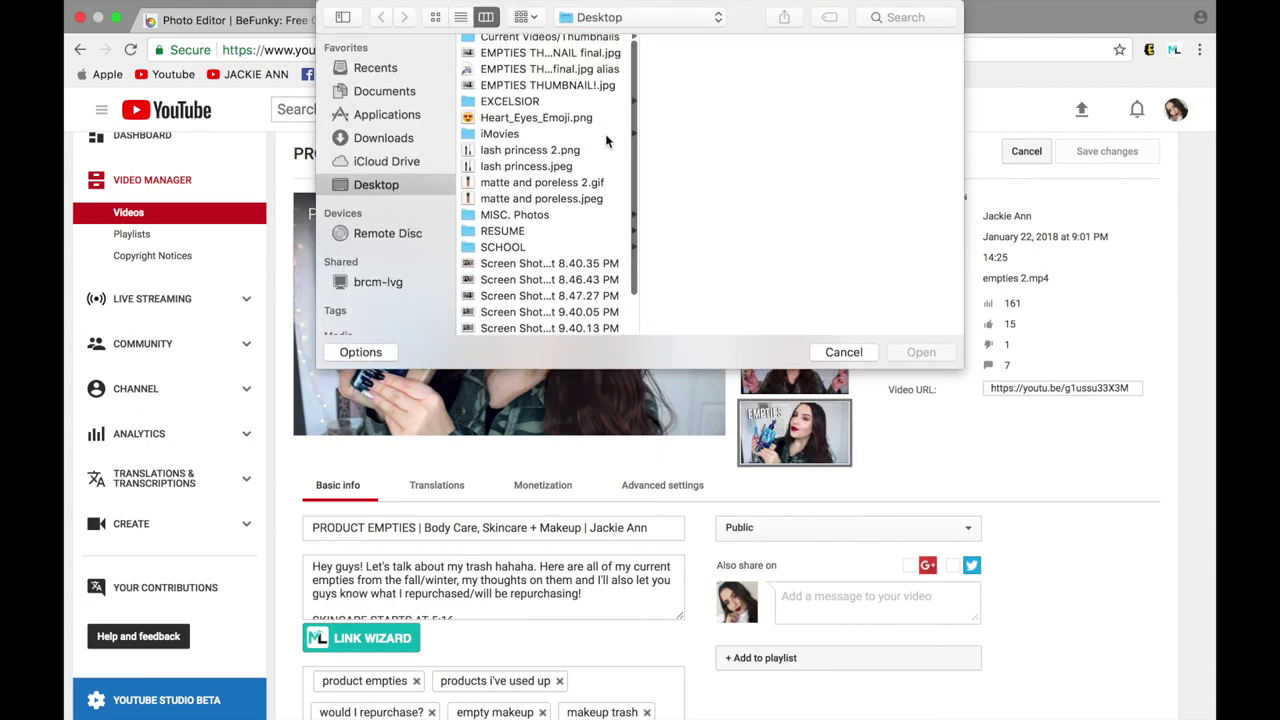
left_click(550, 75)
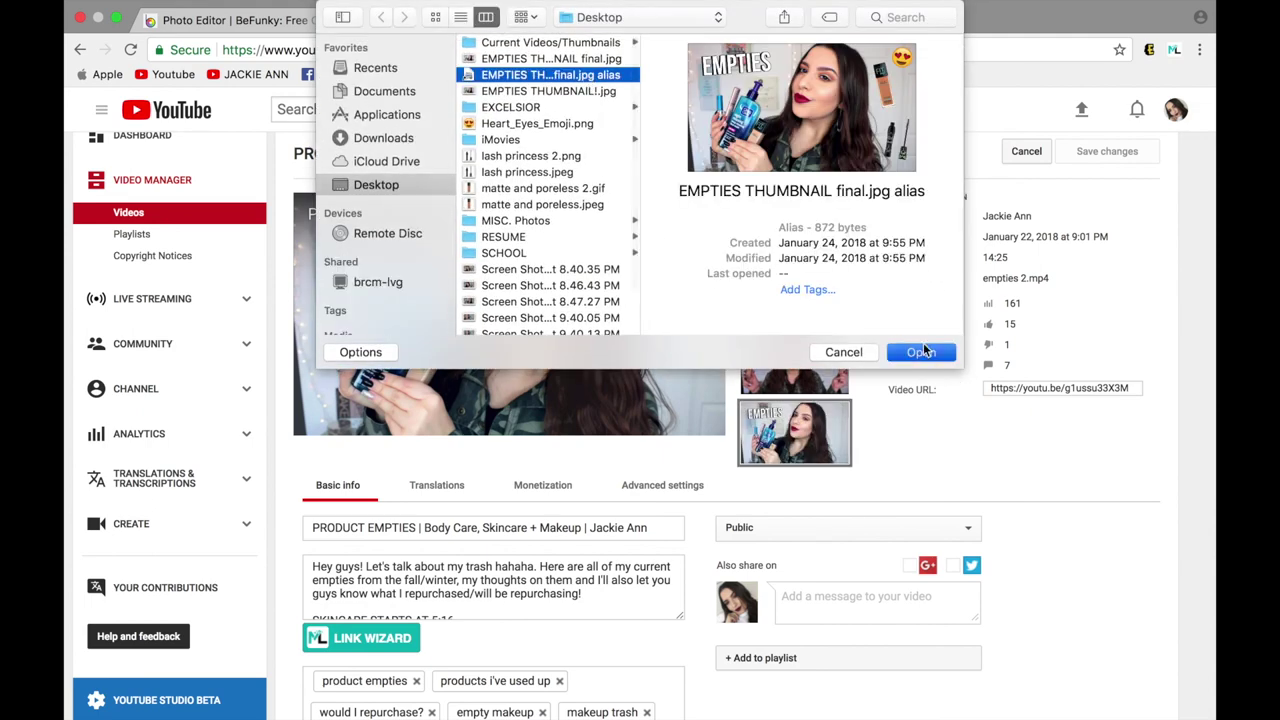
left_click(921, 352)
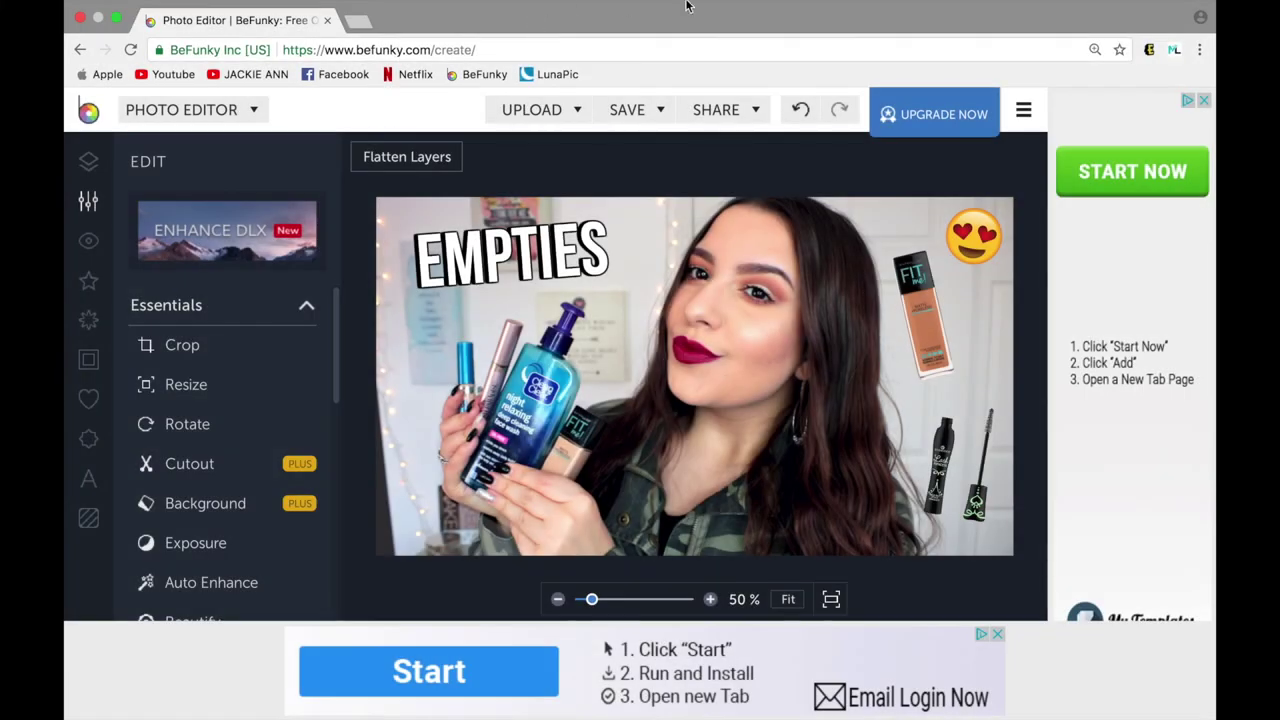
mouse_move(979, 7)
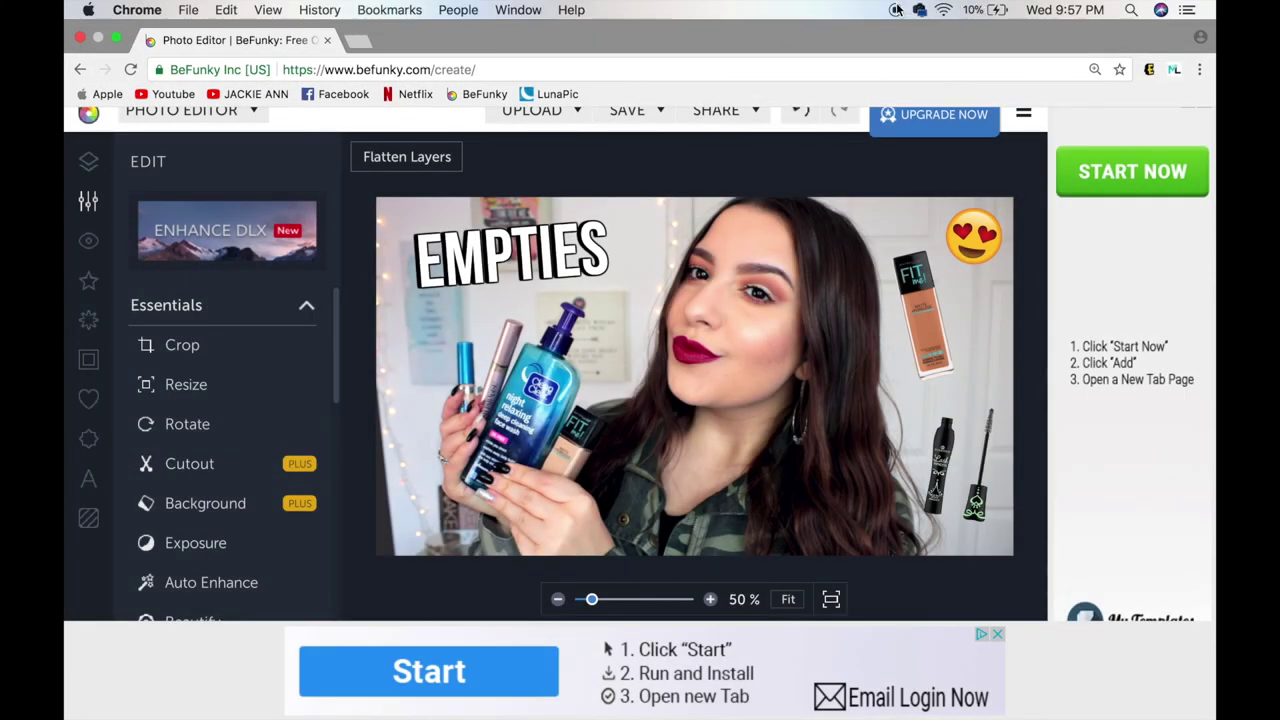
mouse_move(357, 713)
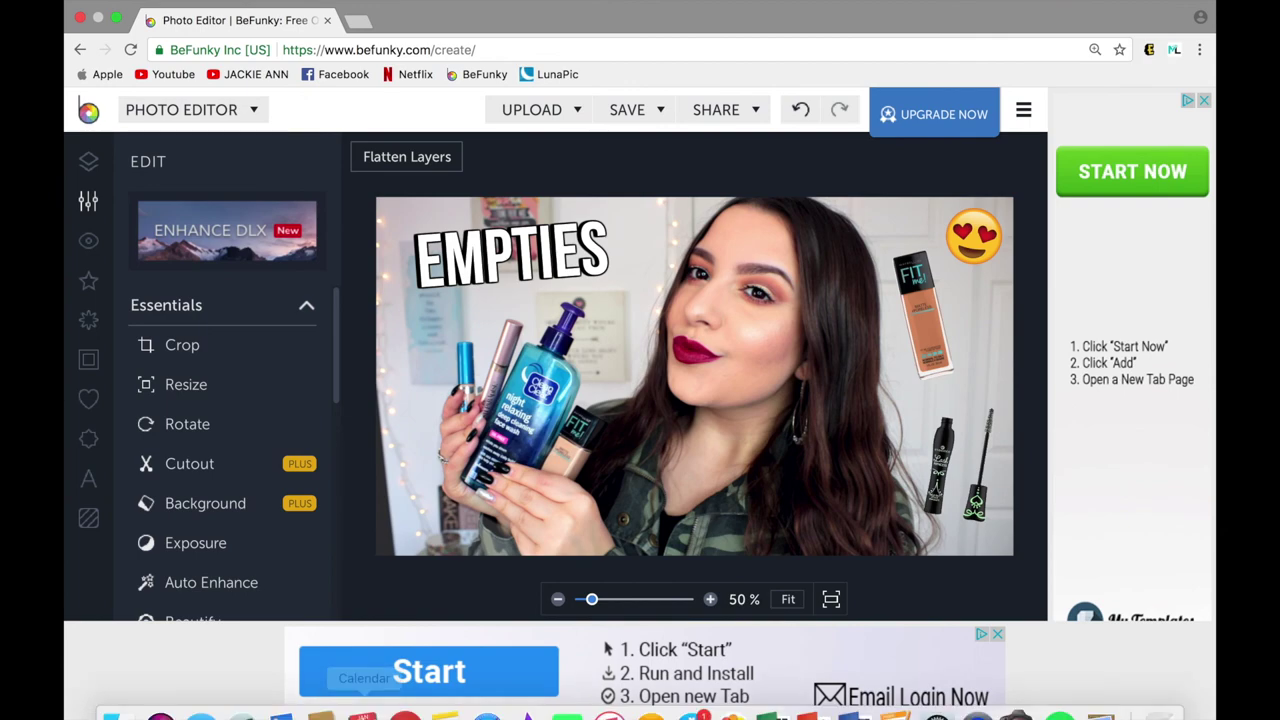